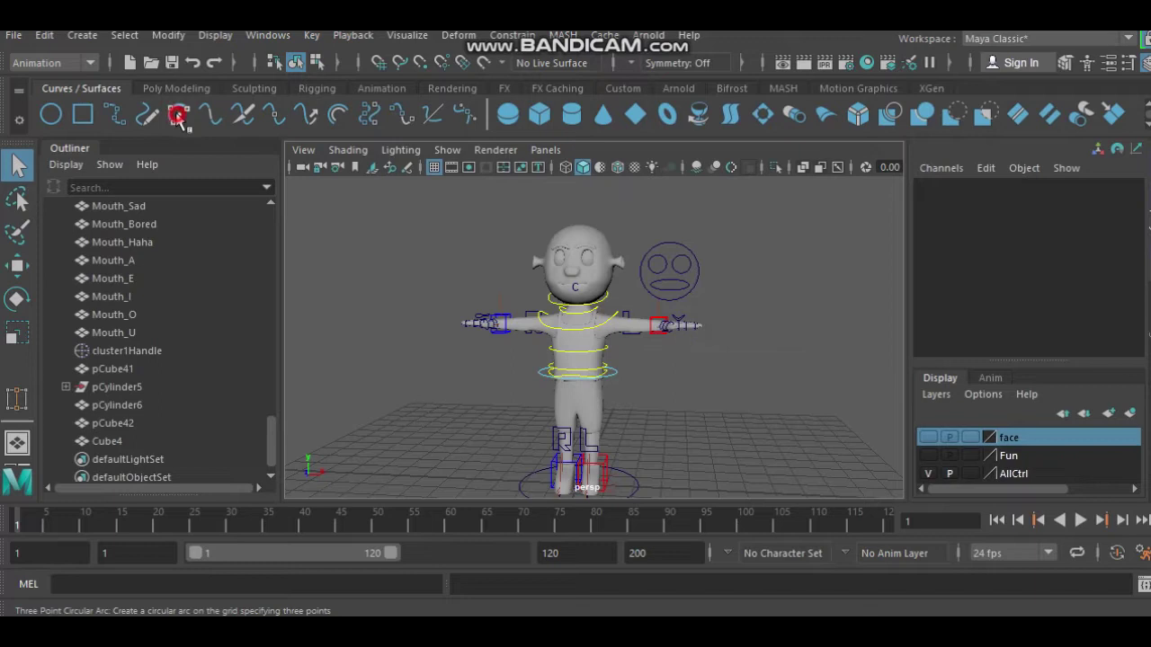
# Pick the Three Point Arc tool and frame empty space in the maximized side view
pyautogui.click(179, 118)
pyautogui.press('space')
pyautogui.press('space')
pyautogui.press('f')
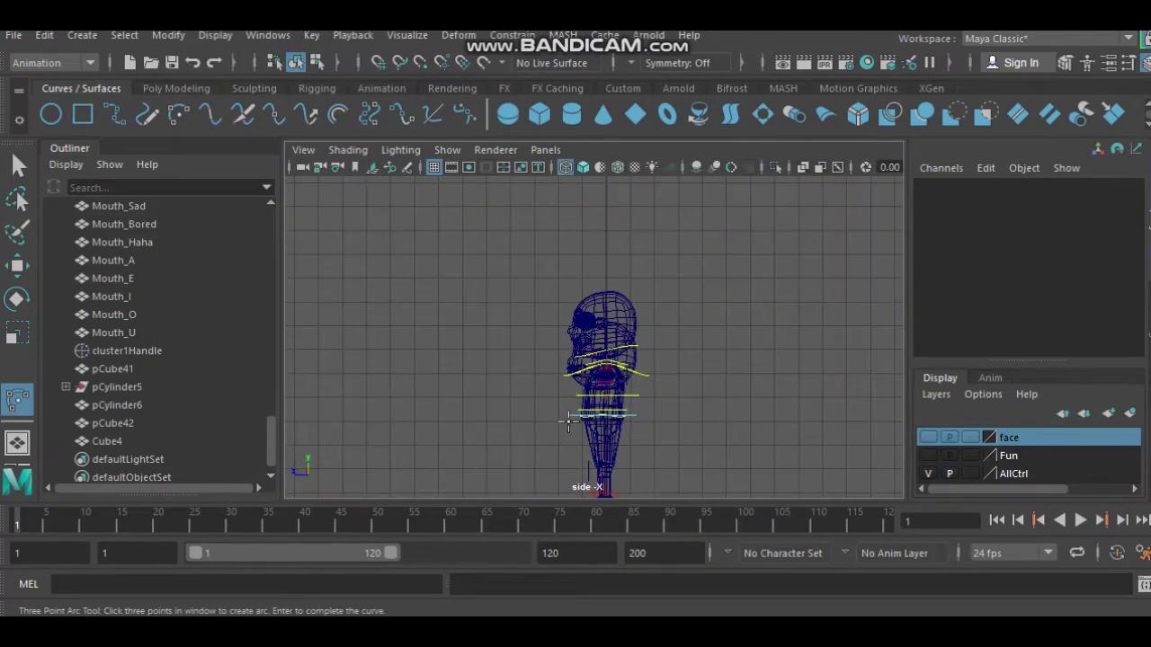
pyautogui.scroll(3, 569, 422)
pyautogui.keyDown('alt'); pyautogui.moveTo(568, 422); pyautogui.dragTo(574, 328, button='middle'); pyautogui.keyUp('alt')
pyautogui.scroll(2, 563, 355)
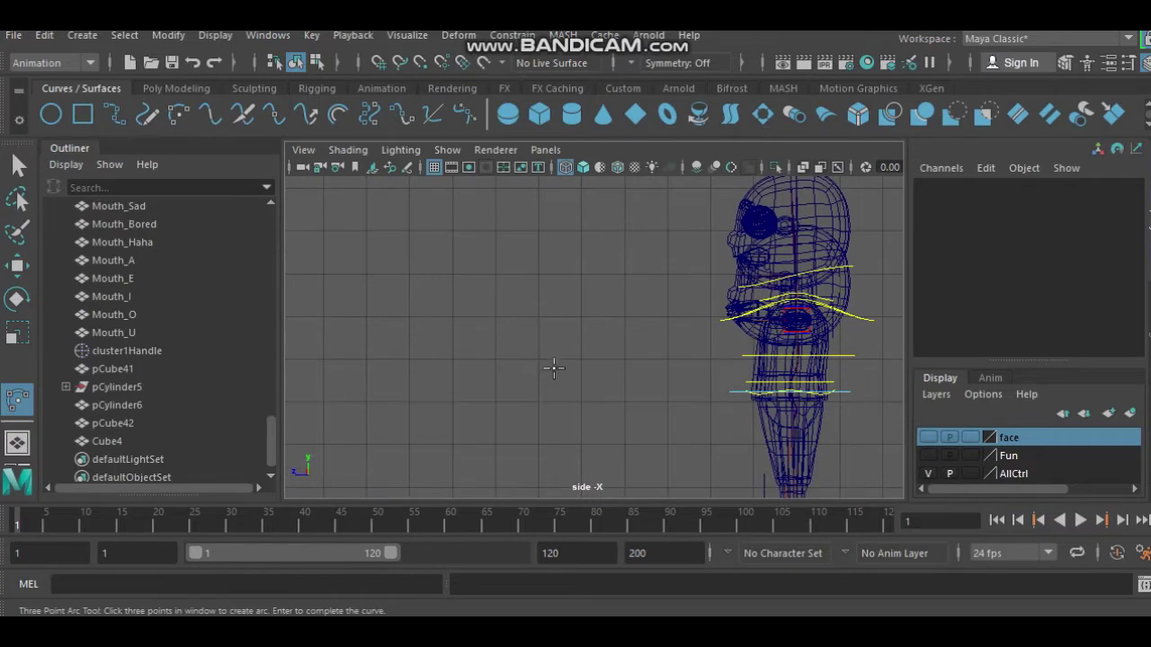
pyautogui.scroll(2, 549, 372)
pyautogui.scroll(2, 581, 399)
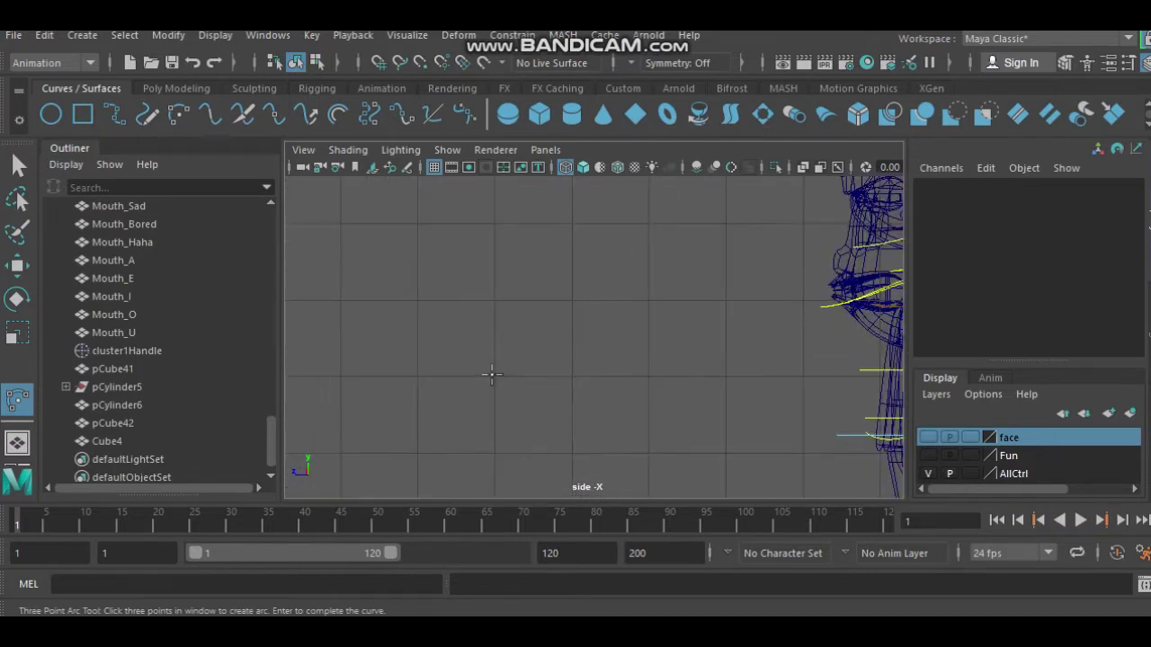
# Draw a trial three-point arc beside the character, then delete it
pyautogui.click(497, 377)
pyautogui.click(574, 303)
pyautogui.click(646, 384)
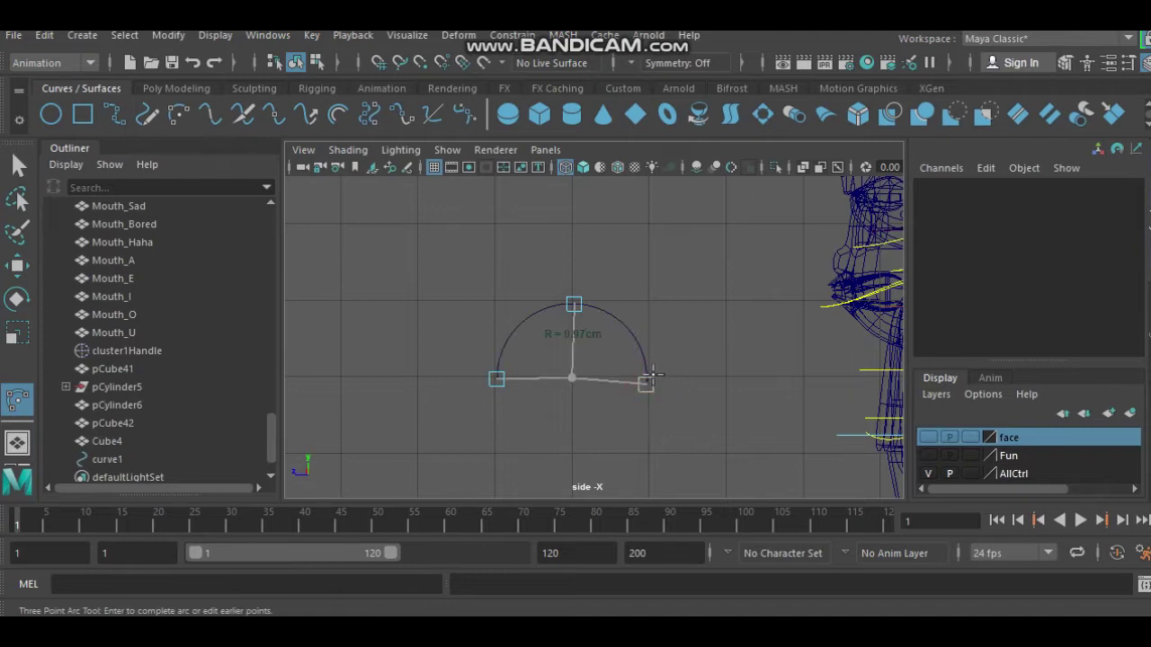
pyautogui.hotkey('ctrl', 'z')
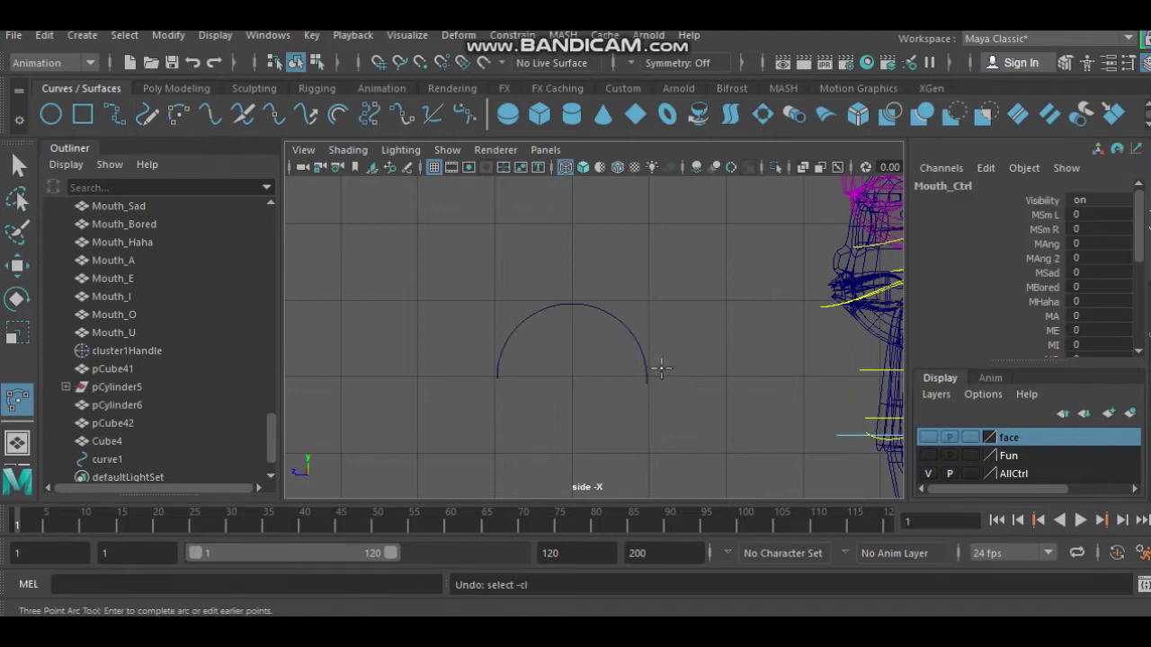
pyautogui.press('q')
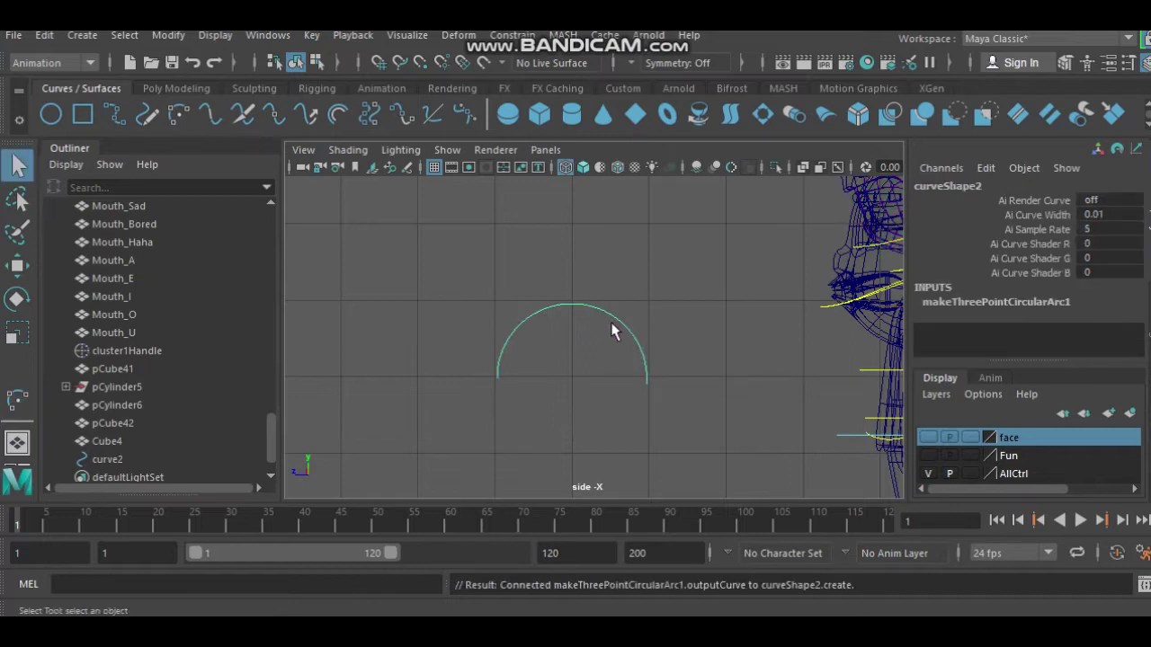
pyautogui.press('Delete')
# Redraw the three-point arc beside the character and return to the perspective view
pyautogui.click(178, 114)
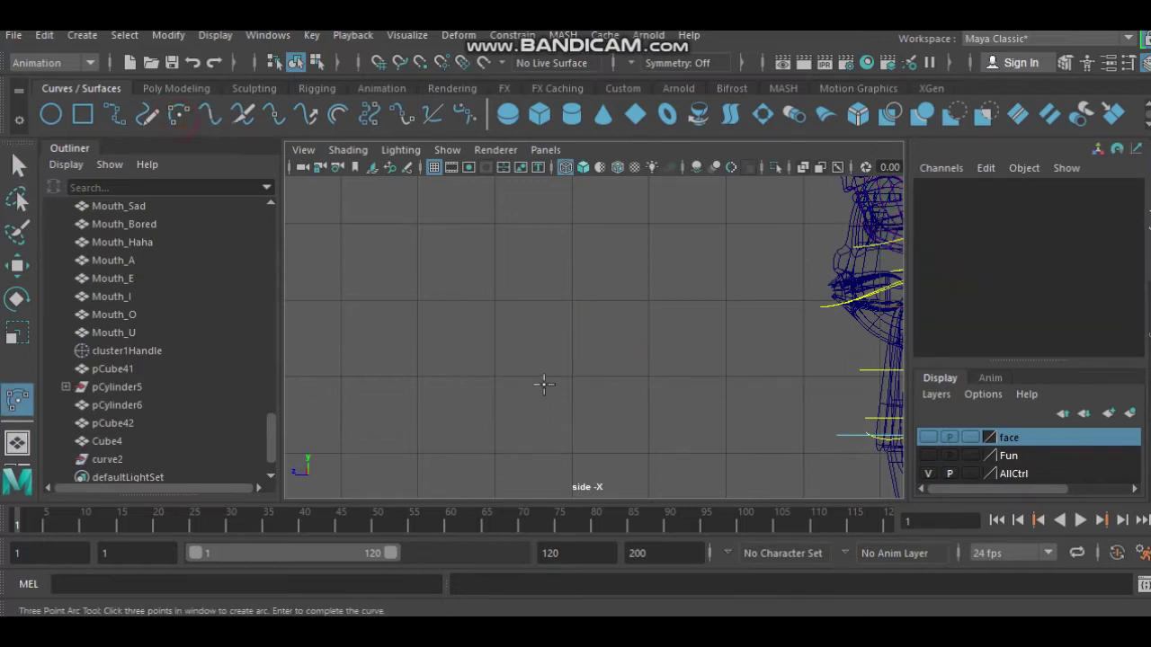
pyautogui.click(493, 376)
pyautogui.click(568, 303)
pyautogui.click(646, 377)
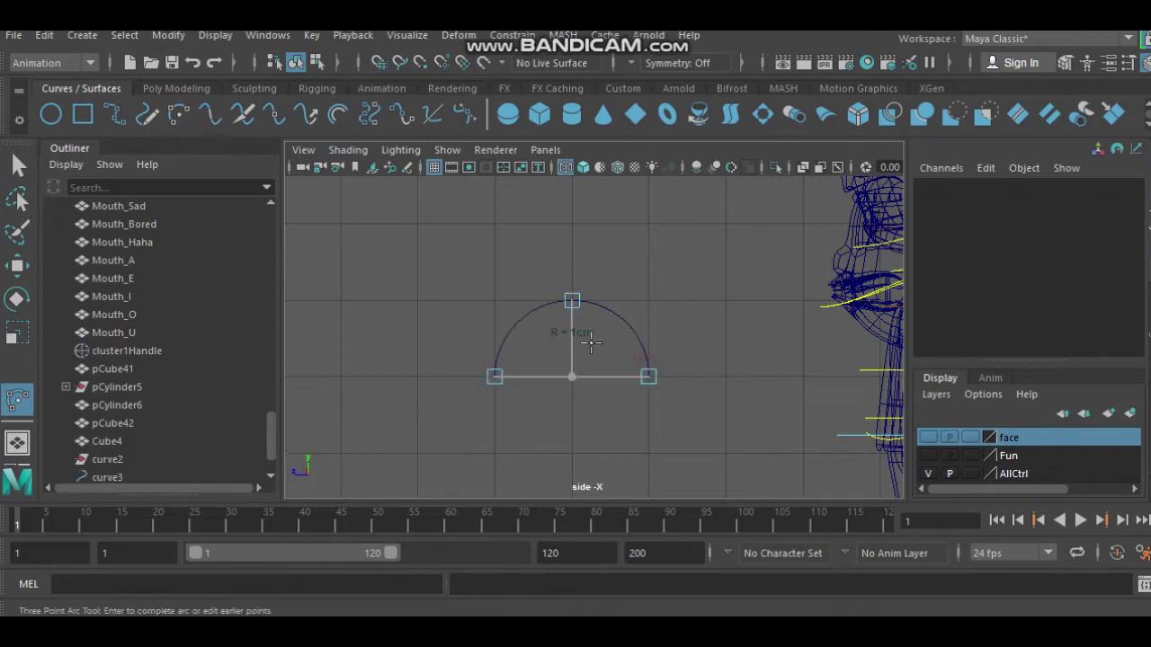
pyautogui.press('Return')
pyautogui.press('space')
pyautogui.press('space')
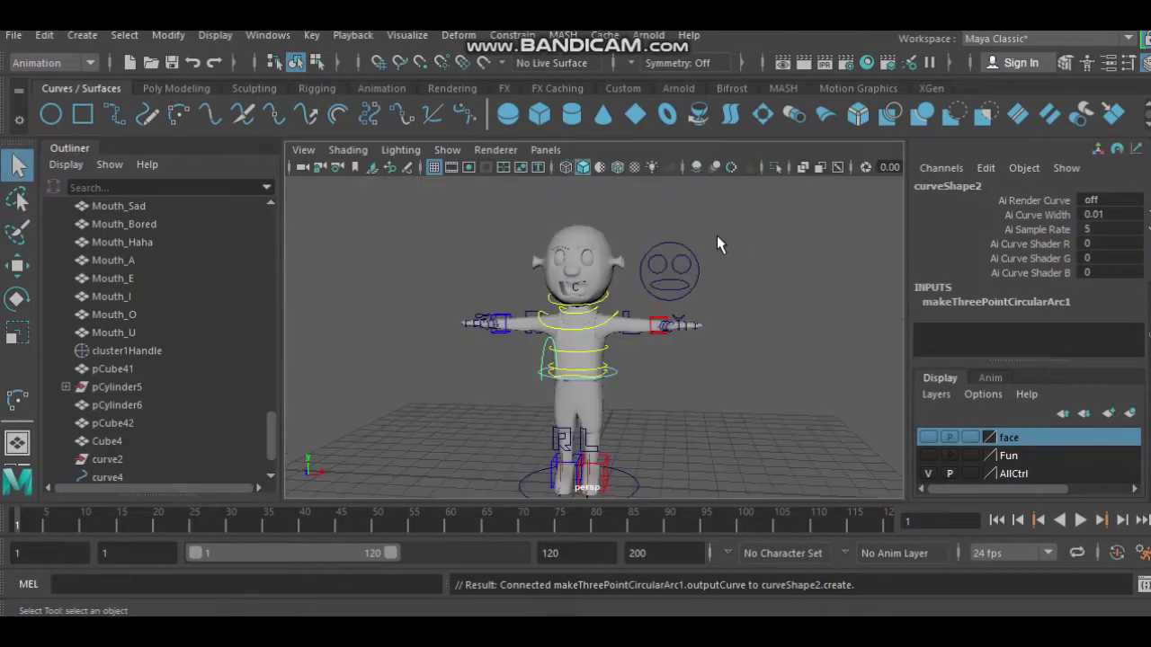
# Set Mouth_Ctrl's MAng to 0 to close the character's mouth
pyautogui.click(594, 225)
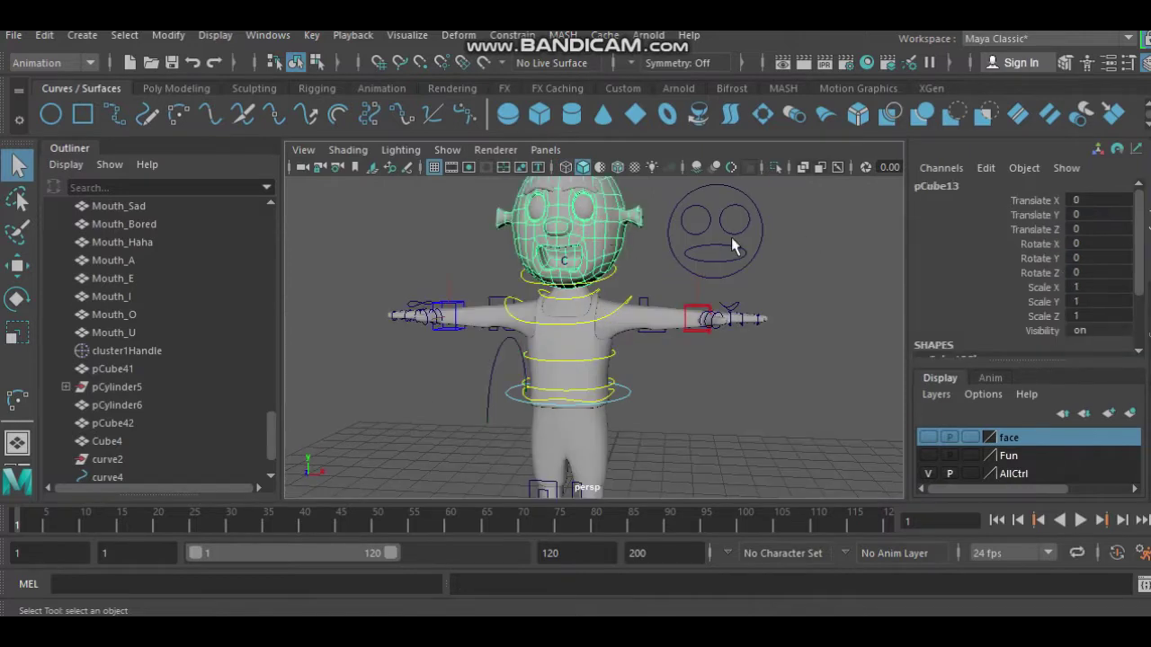
pyautogui.click(695, 250)
pyautogui.doubleClick(1086, 239)
pyautogui.write('0')
pyautogui.press('Return')
pyautogui.click(758, 420)
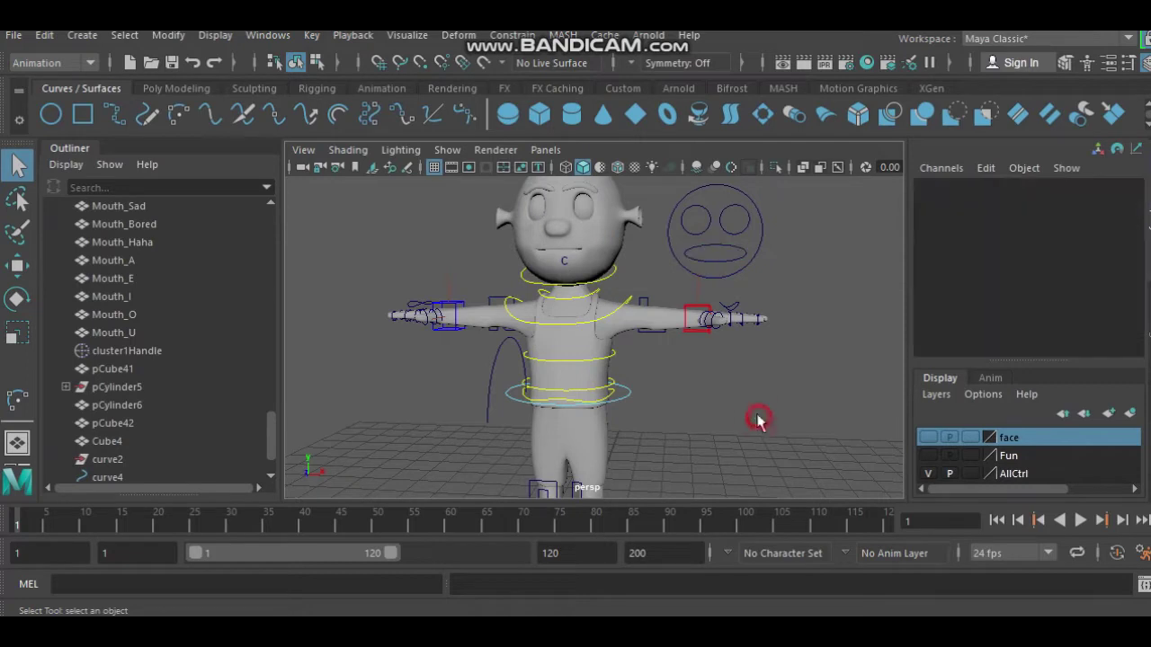
# Move the new arc curve in depth onto the arm and up toward the shoulder
pyautogui.click(490, 387)
pyautogui.keyDown('alt'); pyautogui.moveTo(494, 384); pyautogui.dragTo(570, 378); pyautogui.keyUp('alt')
pyautogui.press('w')
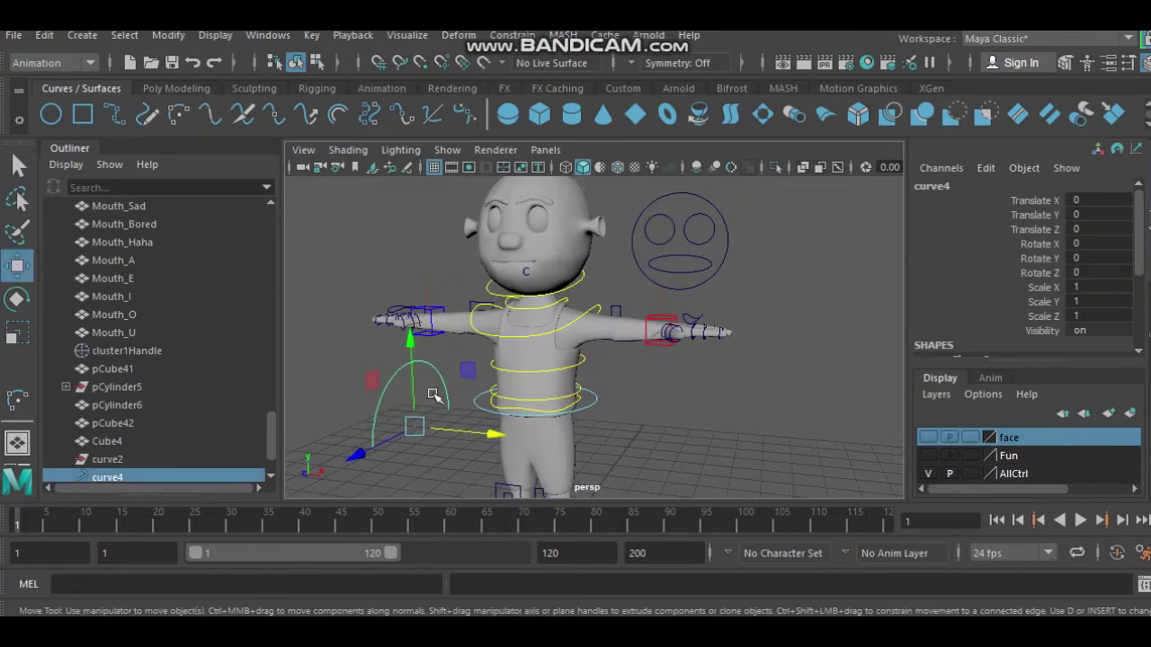
pyautogui.moveTo(396, 435)
pyautogui.mouseDown()
pyautogui.moveTo(620, 325)
pyautogui.moveTo(597, 337)
pyautogui.mouseUp()
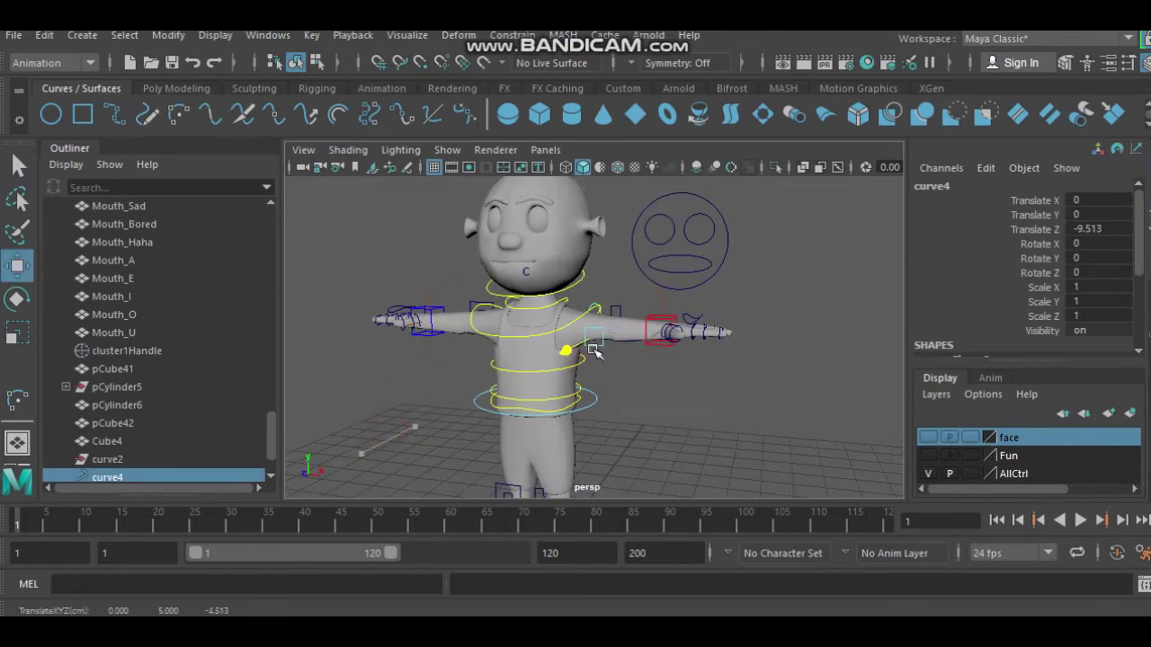
pyautogui.press('f')
pyautogui.moveTo(548, 388)
pyautogui.mouseDown()
pyautogui.moveTo(497, 310)
pyautogui.moveTo(497, 247)
pyautogui.mouseUp()
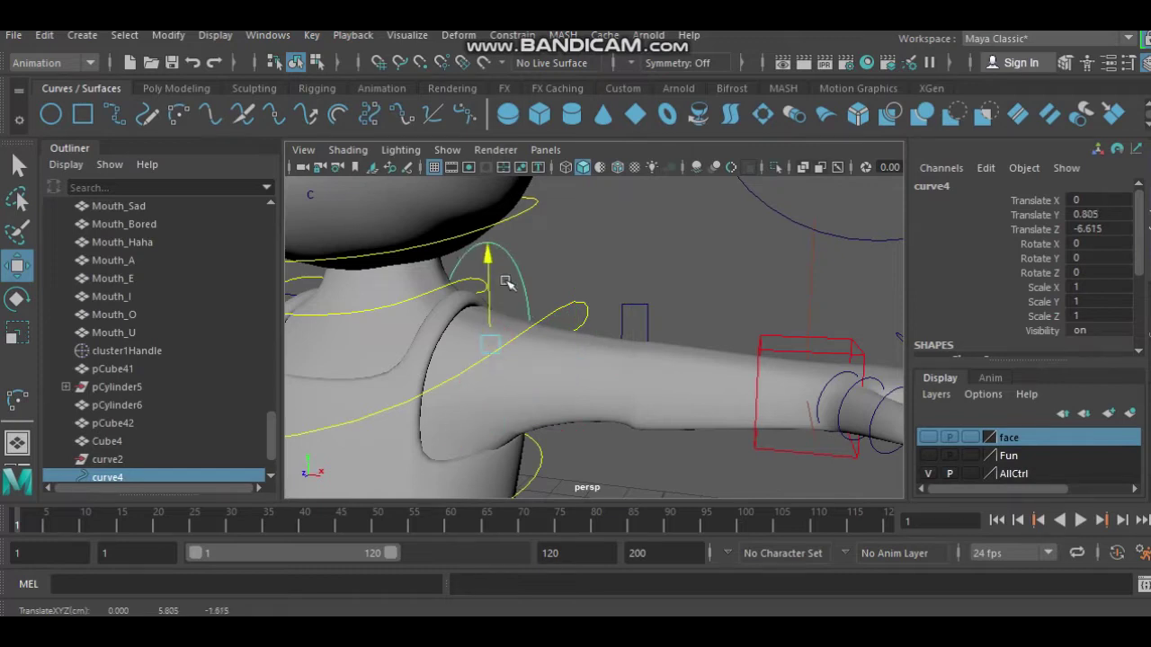
pyautogui.moveTo(526, 363)
pyautogui.mouseDown()
pyautogui.moveTo(559, 362)
pyautogui.moveTo(591, 342)
pyautogui.moveTo(564, 358)
pyautogui.mouseUp()
# Fine-tune the arc in wireframe so it rests on the shoulder at 0.462, 0.662, -6.075
pyautogui.press('4')
pyautogui.scroll(3, 564, 358)
pyautogui.scroll(-1, 586, 368)
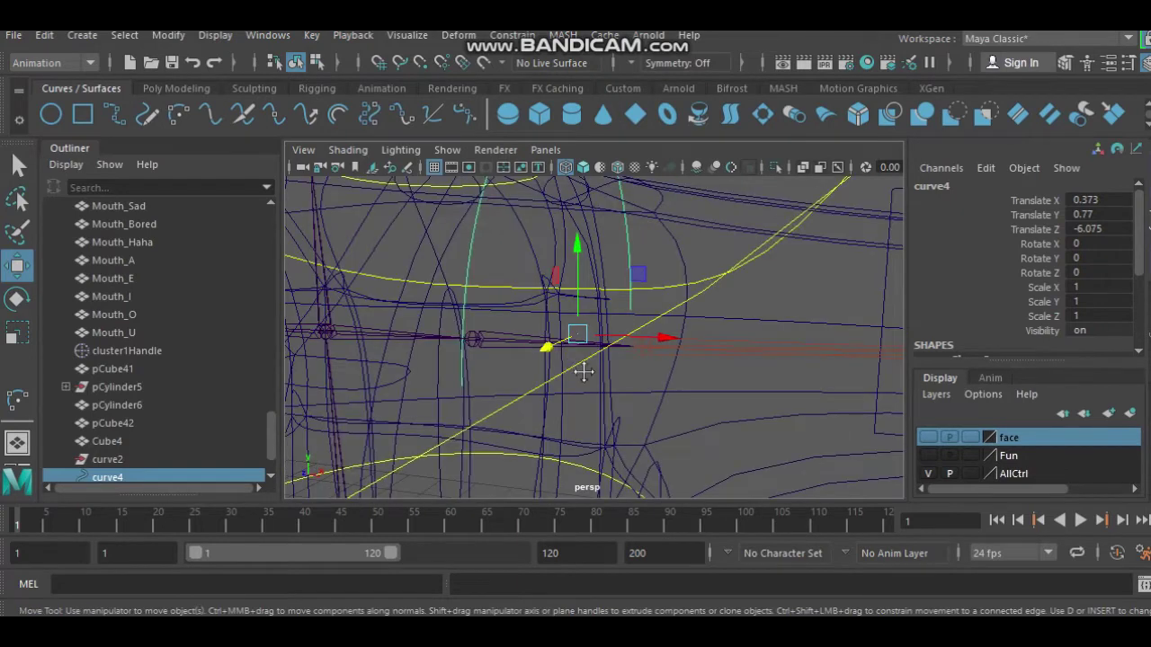
pyautogui.scroll(1, 617, 377)
pyautogui.moveTo(674, 377); pyautogui.dragTo(602, 387)
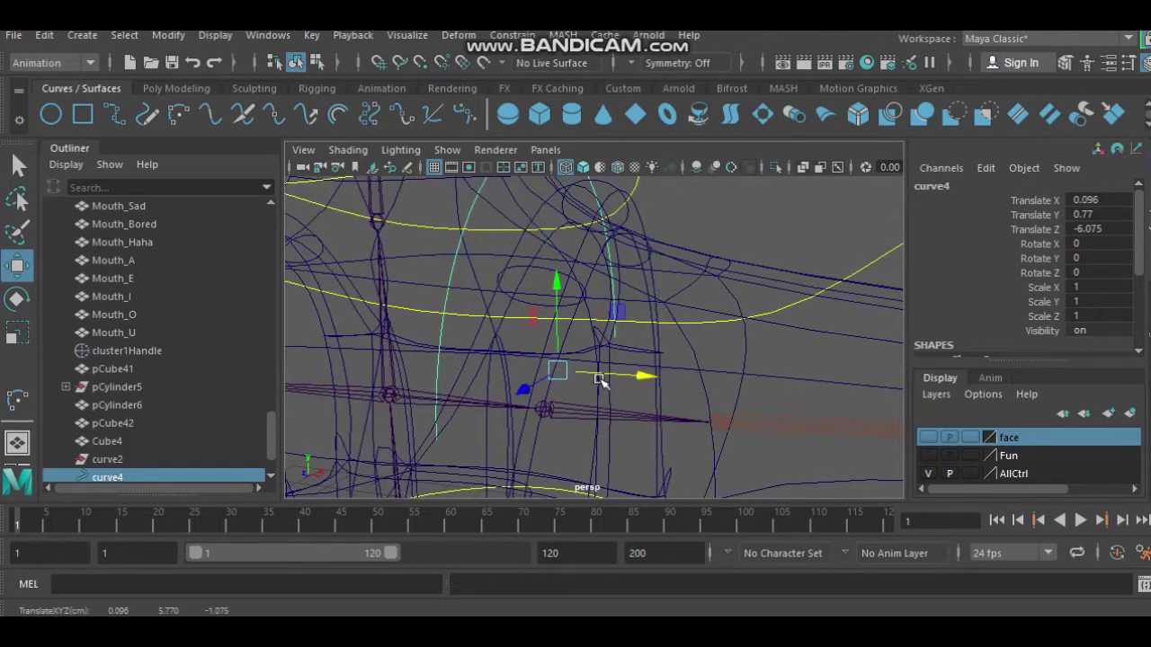
pyautogui.moveTo(559, 334); pyautogui.dragTo(559, 357)
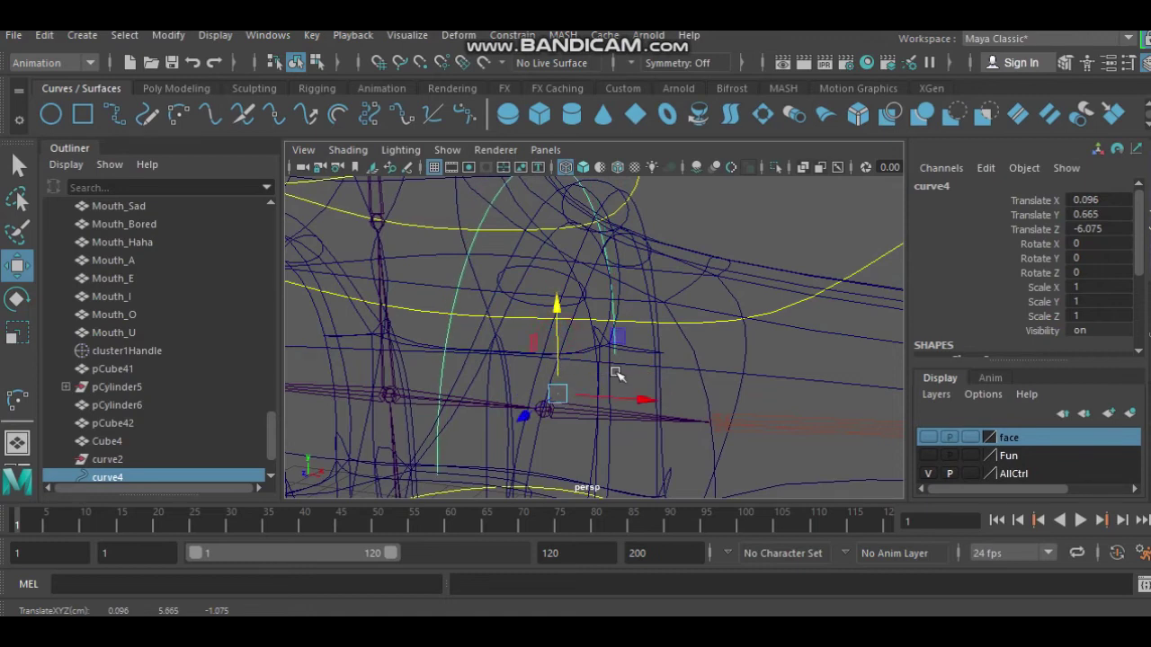
pyautogui.scroll(2, 617, 374)
pyautogui.scroll(3, 630, 360)
pyautogui.scroll(-3, 607, 351)
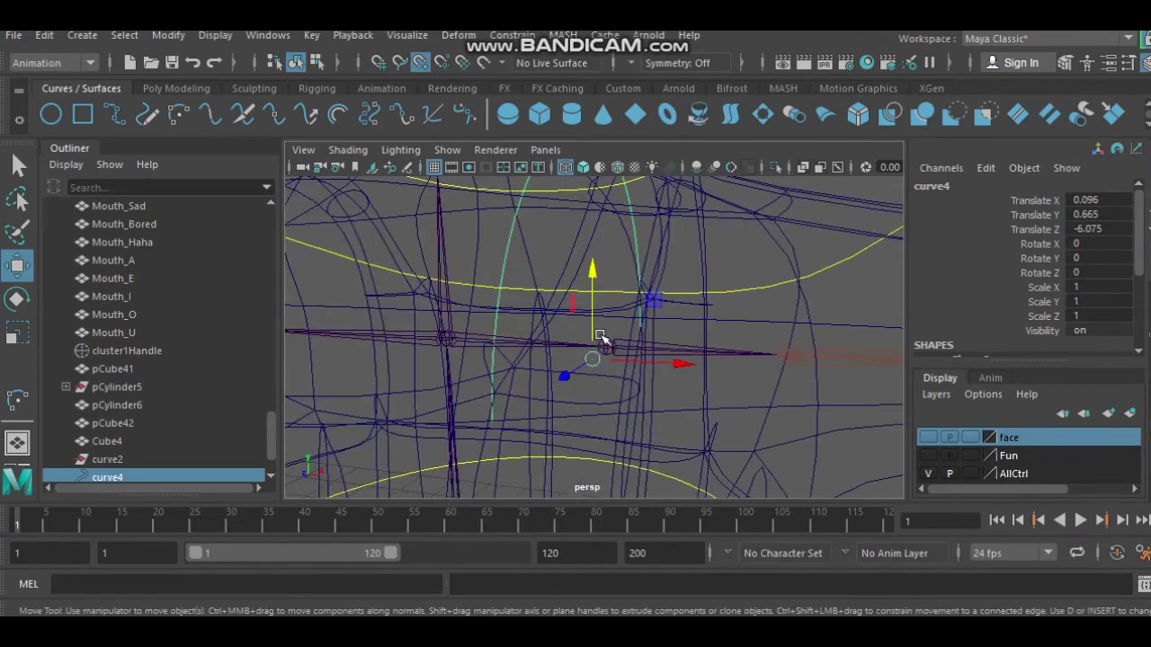
pyautogui.moveTo(602, 338); pyautogui.dragTo(596, 329)
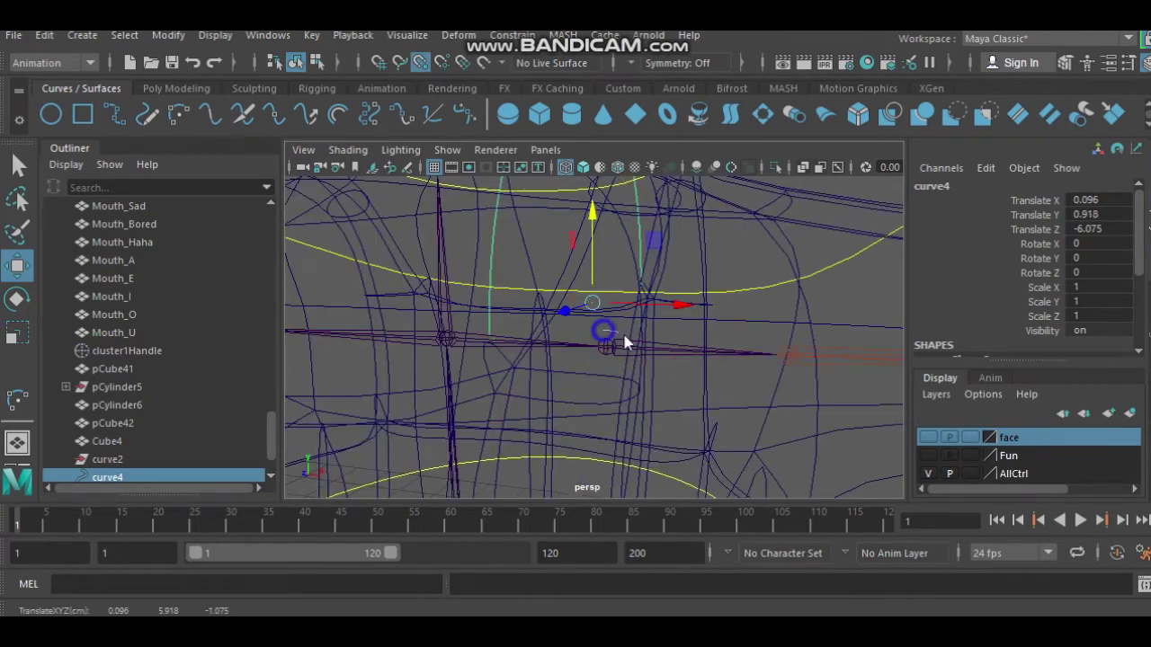
pyautogui.rightClick(603, 331)
pyautogui.click(601, 176)
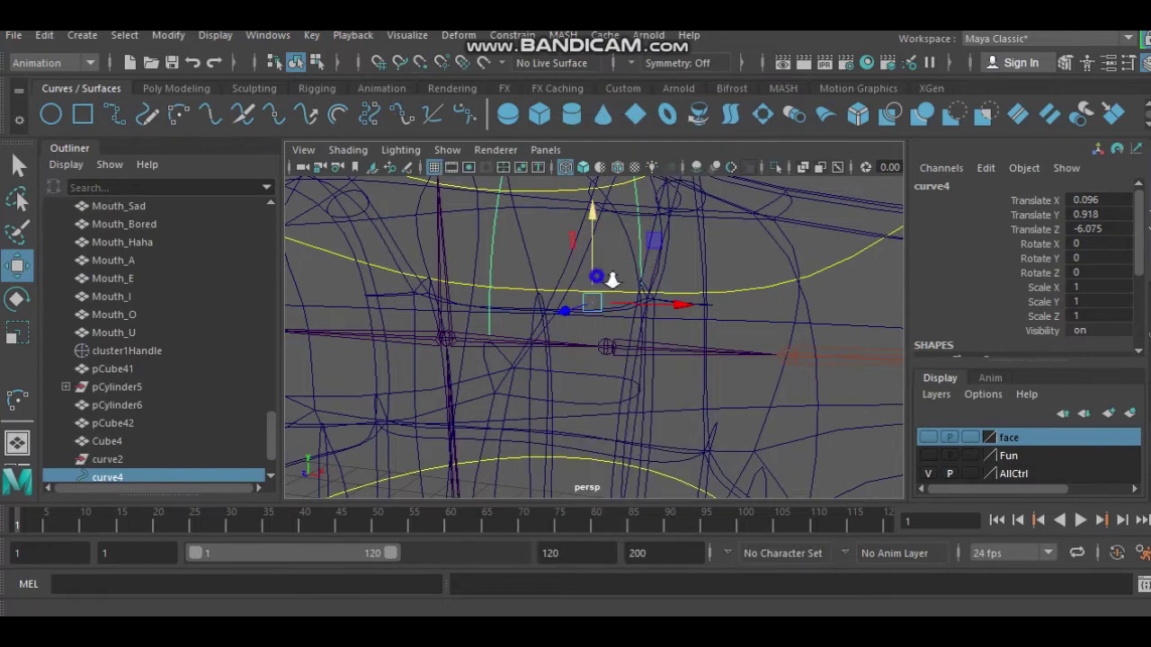
pyautogui.scroll(3, 593, 269)
pyautogui.scroll(-1, 593, 261)
pyautogui.moveTo(593, 238)
pyautogui.mouseDown()
pyautogui.moveTo(590, 373)
pyautogui.moveTo(655, 384)
pyautogui.mouseUp()
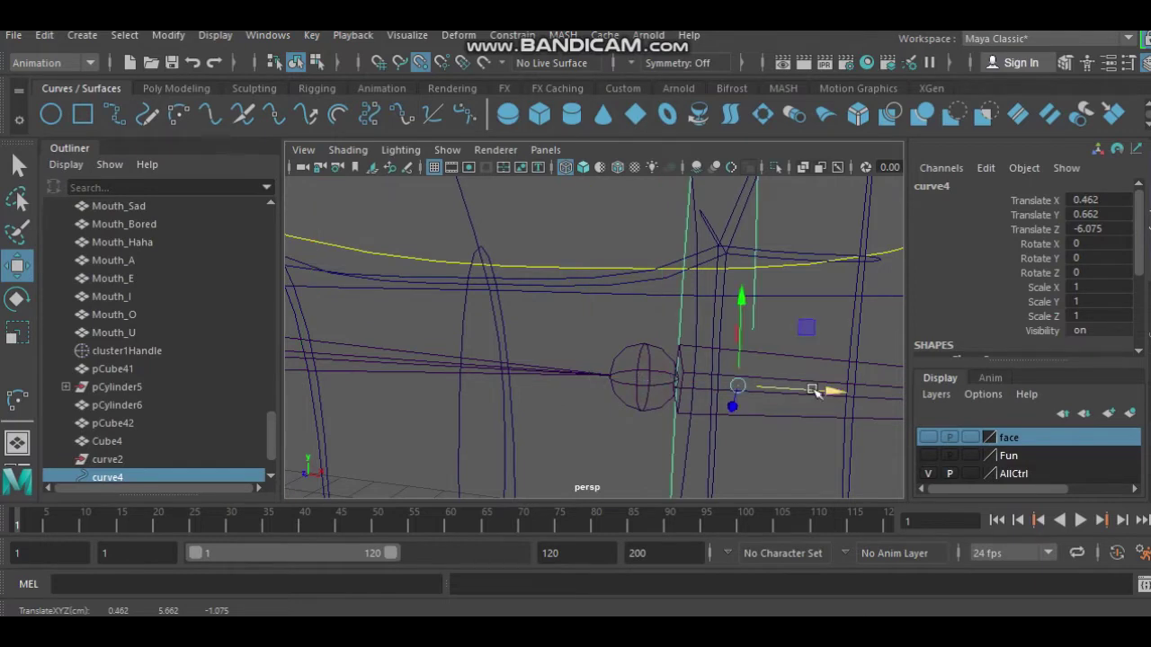
pyautogui.press('space')
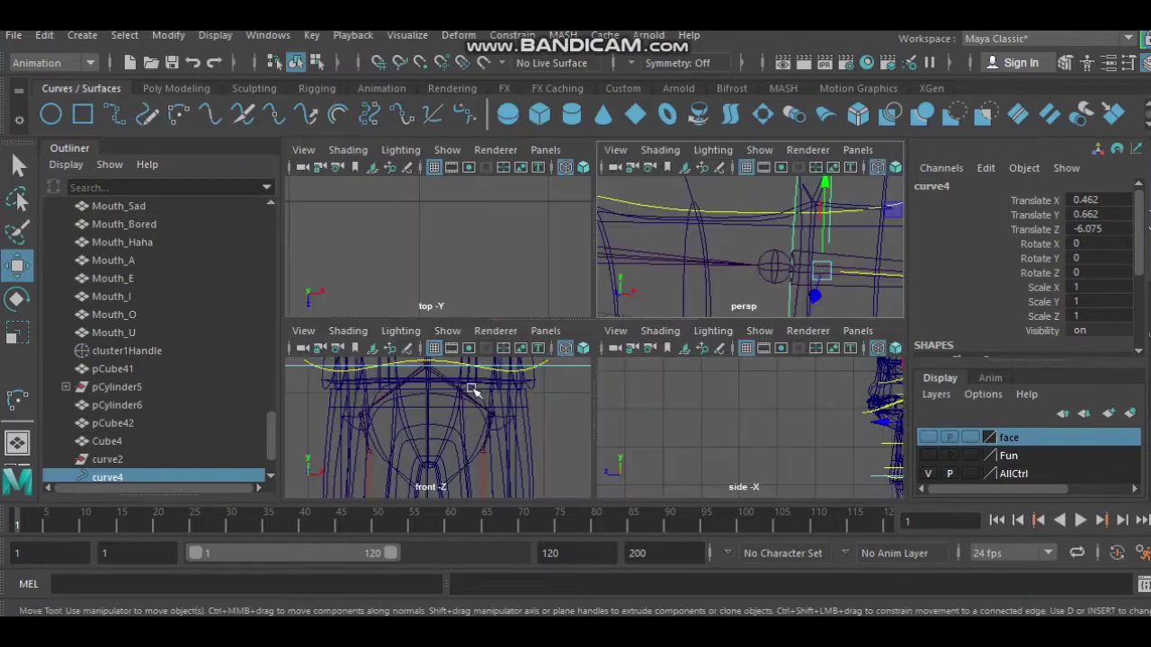
# Adjust curve4's height onto the shoulder in the maximized front view
pyautogui.press('space')
pyautogui.scroll(5, 578, 347)
pyautogui.scroll(3, 575, 342)
pyautogui.scroll(3, 567, 315)
pyautogui.scroll(2, 553, 323)
pyautogui.moveTo(556, 357); pyautogui.dragTo(554, 203)
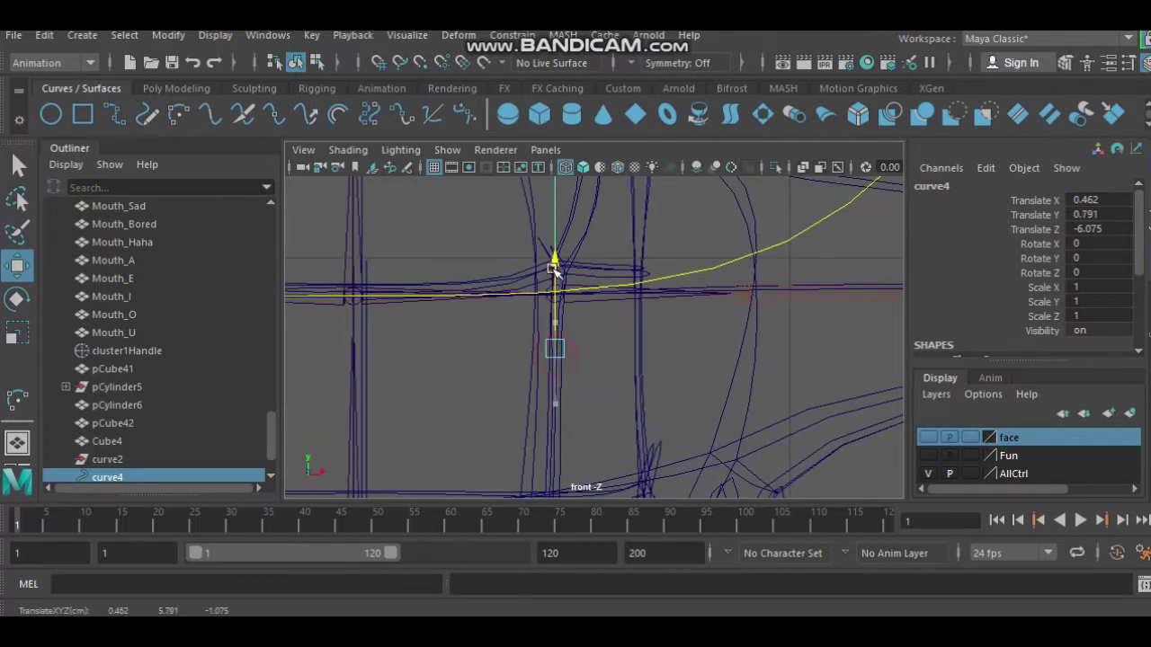
pyautogui.scroll(-5, 608, 318)
pyautogui.scroll(-5, 625, 299)
pyautogui.scroll(3, 626, 299)
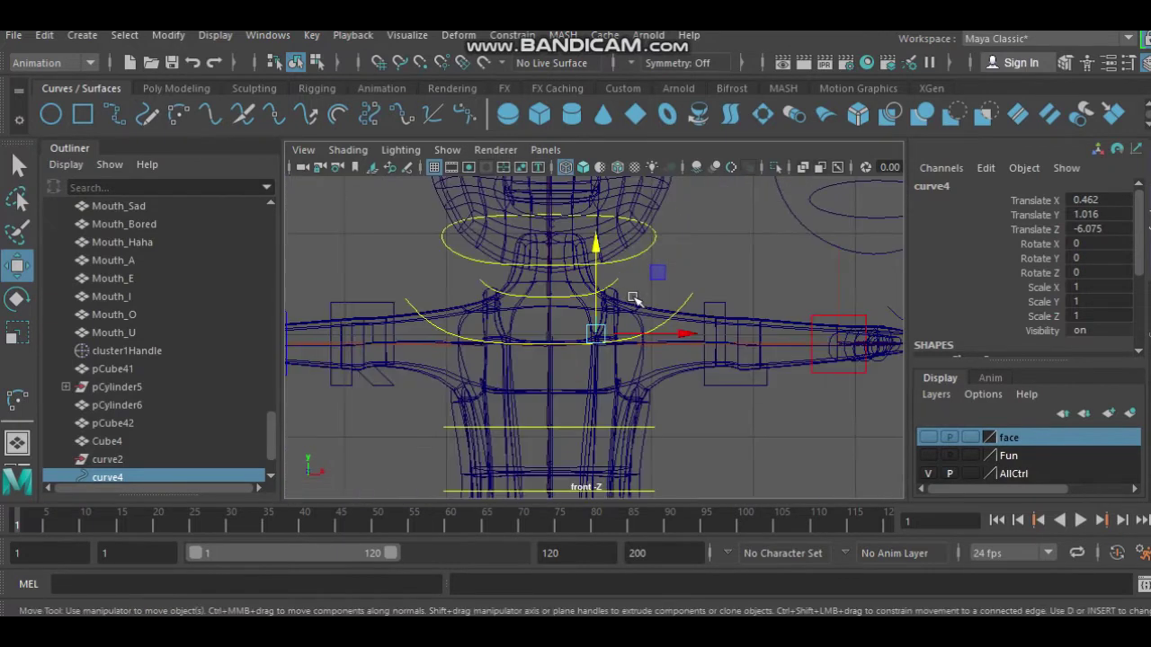
pyautogui.scroll(2, 623, 304)
pyautogui.scroll(4, 622, 314)
pyautogui.scroll(3, 620, 328)
pyautogui.keyDown('alt'); pyautogui.moveTo(621, 327); pyautogui.dragTo(588, 319, button='middle'); pyautogui.keyUp('alt')
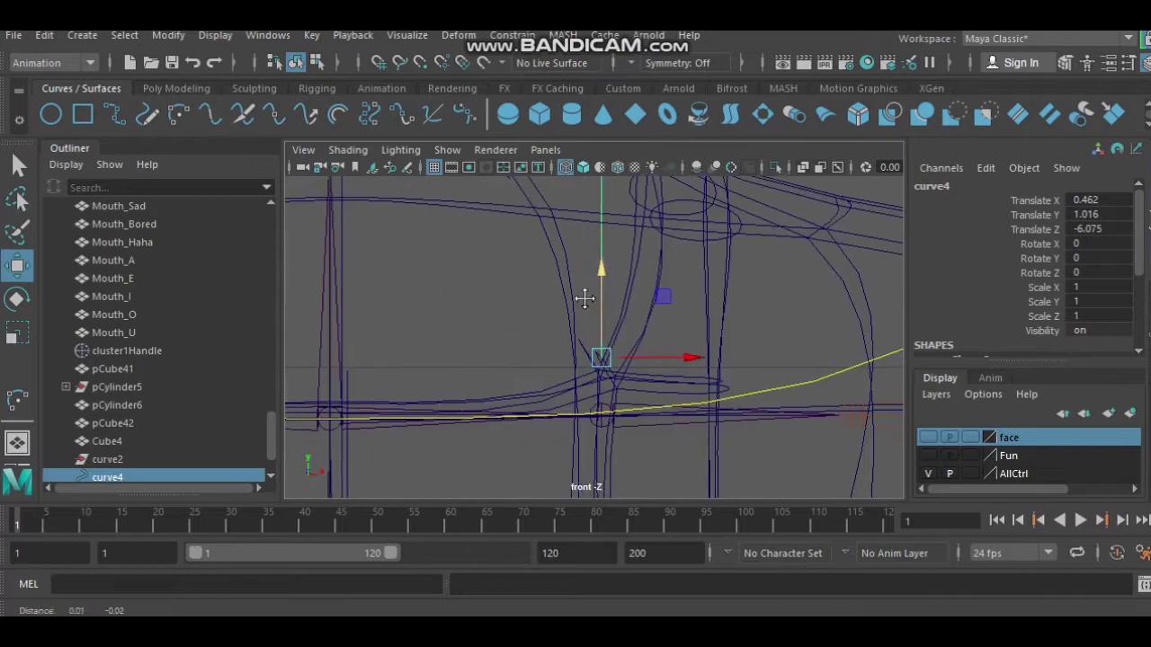
pyautogui.moveTo(588, 290); pyautogui.dragTo(590, 347)
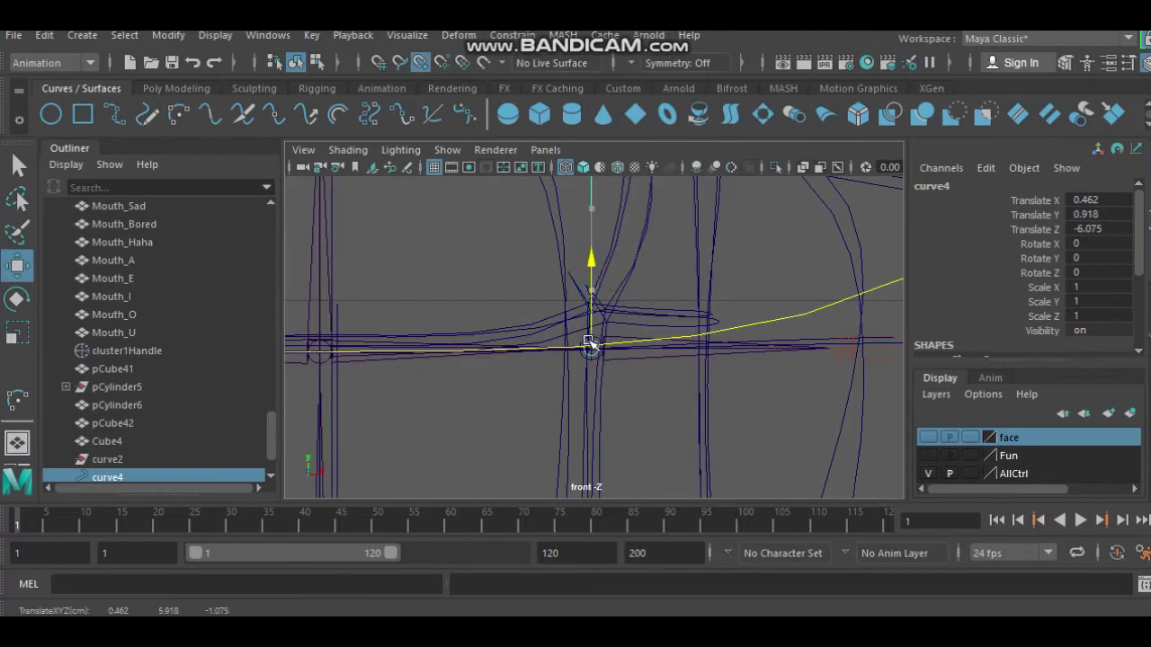
pyautogui.scroll(2, 594, 347)
pyautogui.scroll(2, 620, 360)
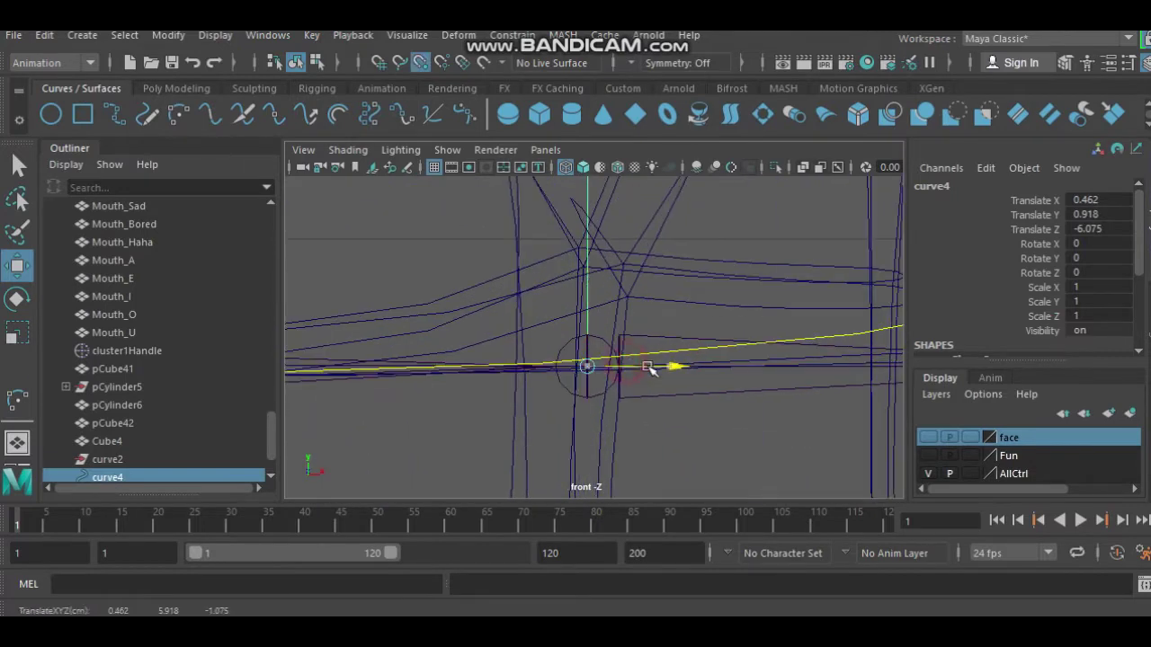
# Slide curve4 along Z and point-snap it onto the shoulder at 0.462, 0.918, -4.972
pyautogui.press('space')
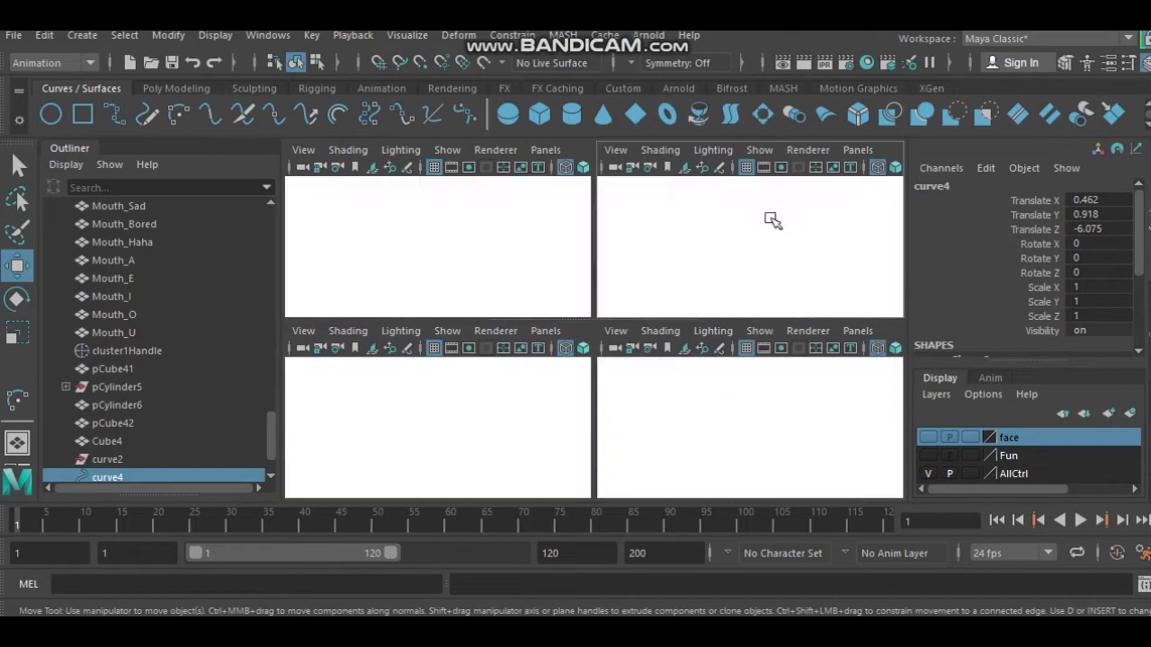
pyautogui.press('space')
pyautogui.moveTo(745, 291)
pyautogui.keyDown('alt'); pyautogui.mouseDown()
pyautogui.moveTo(738, 329)
pyautogui.moveTo(675, 347)
pyautogui.mouseUp(); pyautogui.keyUp('alt')
pyautogui.moveTo(444, 388); pyautogui.dragTo(400, 412)
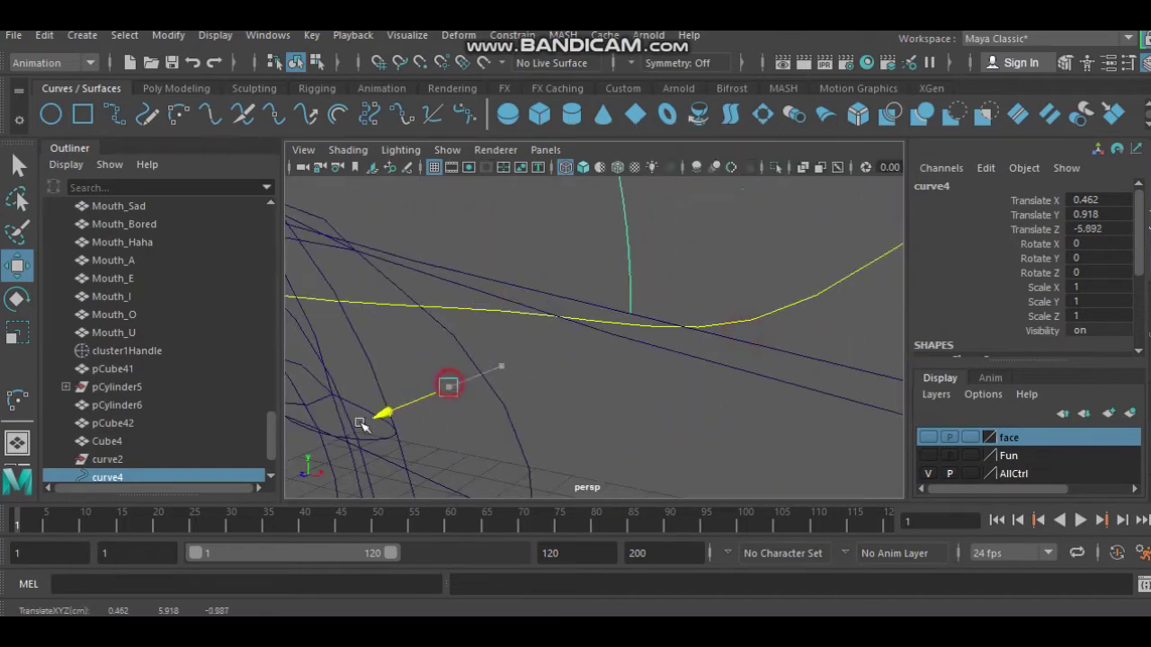
pyautogui.keyDown('alt'); pyautogui.moveTo(471, 398); pyautogui.dragTo(624, 332); pyautogui.keyUp('alt')
pyautogui.moveTo(624, 332)
pyautogui.keyDown('alt'); pyautogui.mouseDown(button='middle')
pyautogui.moveTo(577, 354)
pyautogui.moveTo(607, 330)
pyautogui.mouseUp(button='middle'); pyautogui.keyUp('alt')
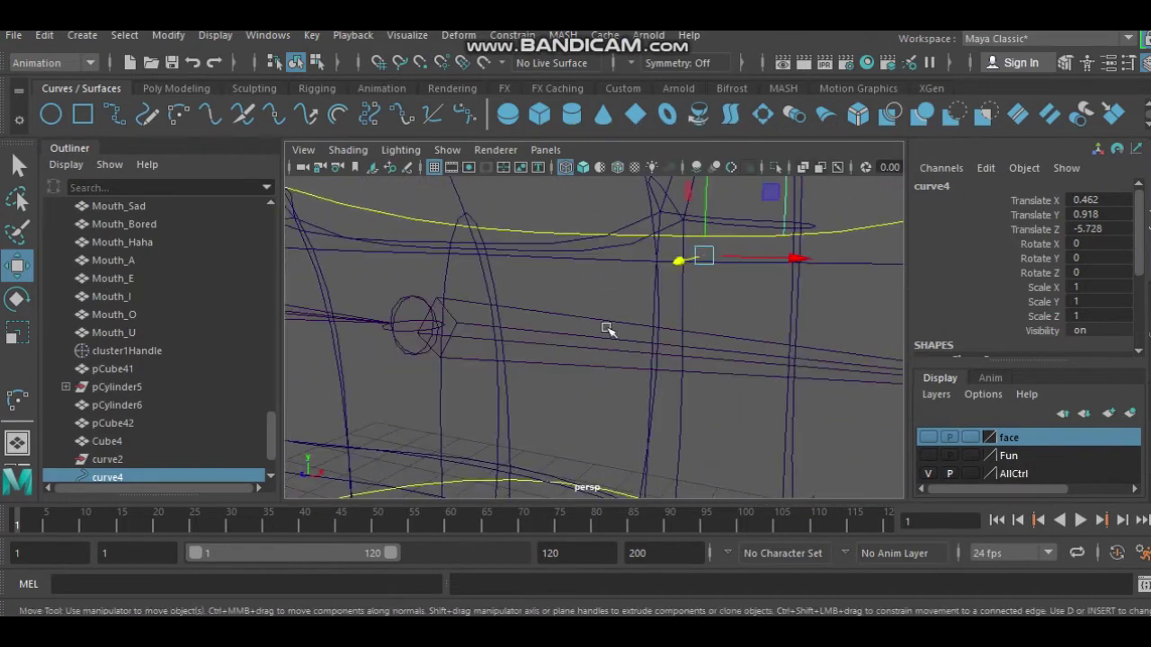
pyautogui.moveTo(682, 263)
pyautogui.mouseDown()
pyautogui.moveTo(314, 391)
pyautogui.moveTo(339, 369)
pyautogui.mouseUp()
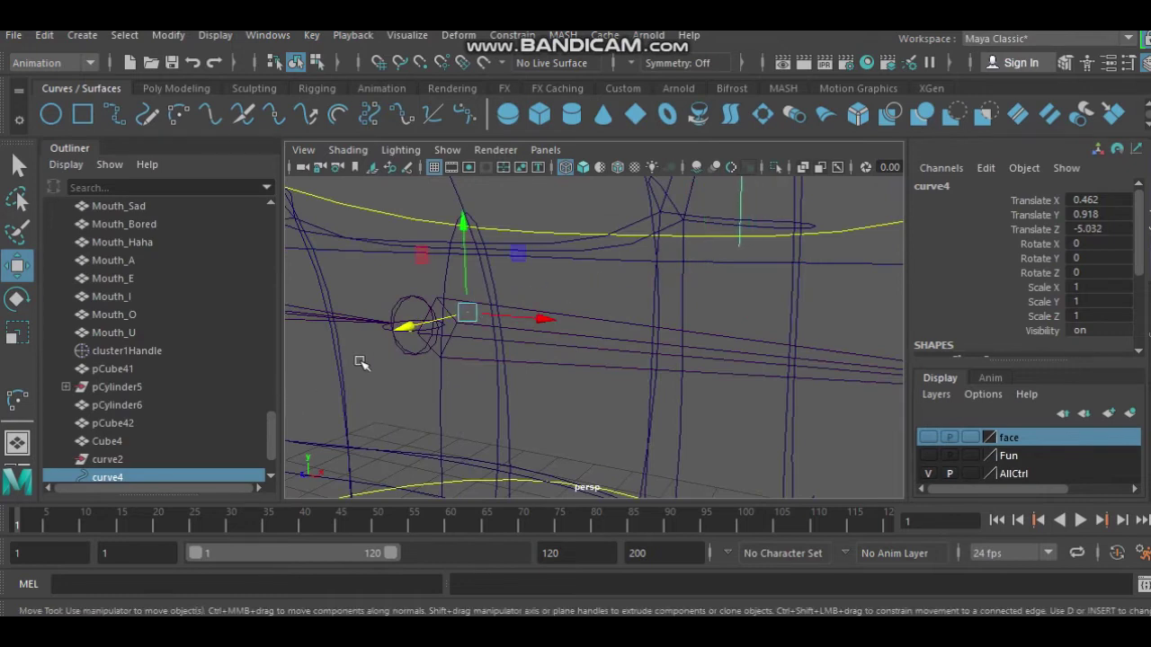
pyautogui.press('v')
pyautogui.moveTo(409, 326); pyautogui.dragTo(411, 329)
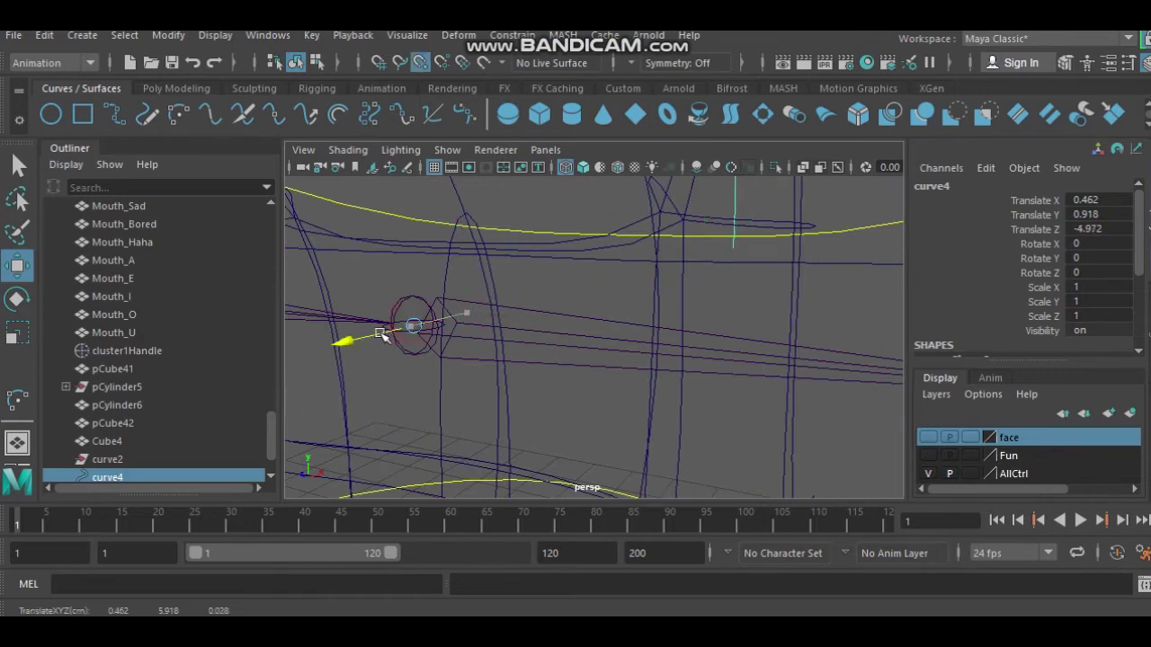
pyautogui.scroll(-5, 439, 331)
pyautogui.moveTo(657, 321)
pyautogui.keyDown('alt'); pyautogui.mouseDown()
pyautogui.moveTo(797, 267)
pyautogui.moveTo(765, 246)
pyautogui.mouseUp(); pyautogui.keyUp('alt')
# Rotate curve4 to tilt it along the shoulder
pyautogui.press('e')
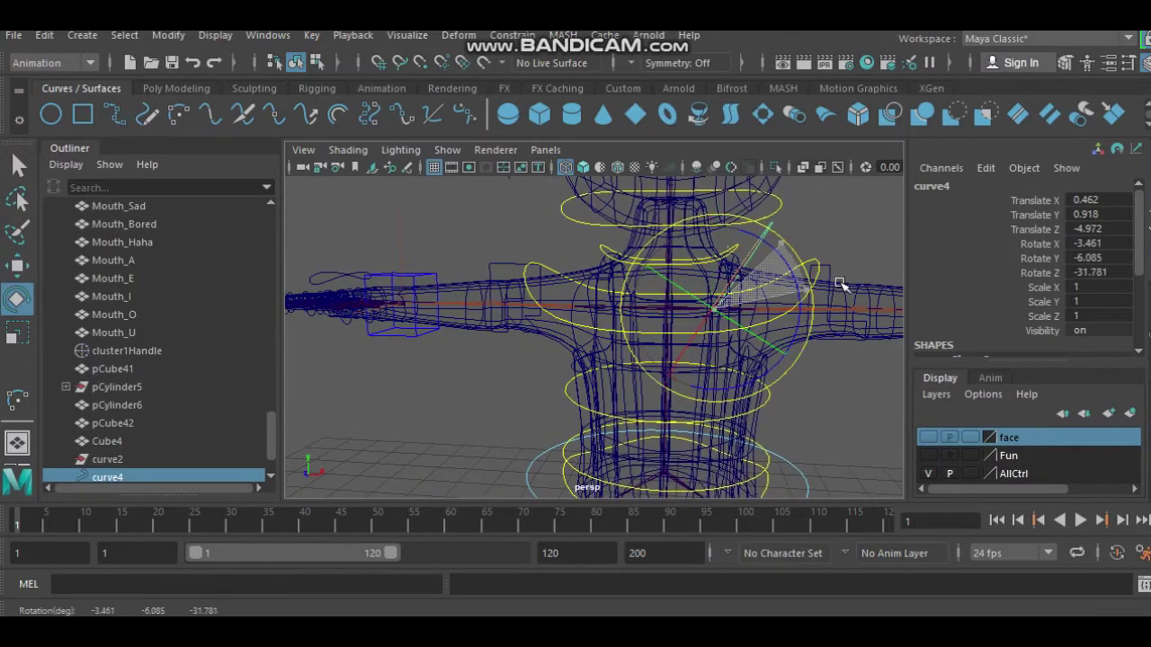
pyautogui.keyDown('alt'); pyautogui.moveTo(765, 247); pyautogui.dragTo(676, 247, button='middle'); pyautogui.keyUp('alt')
pyautogui.press('q')
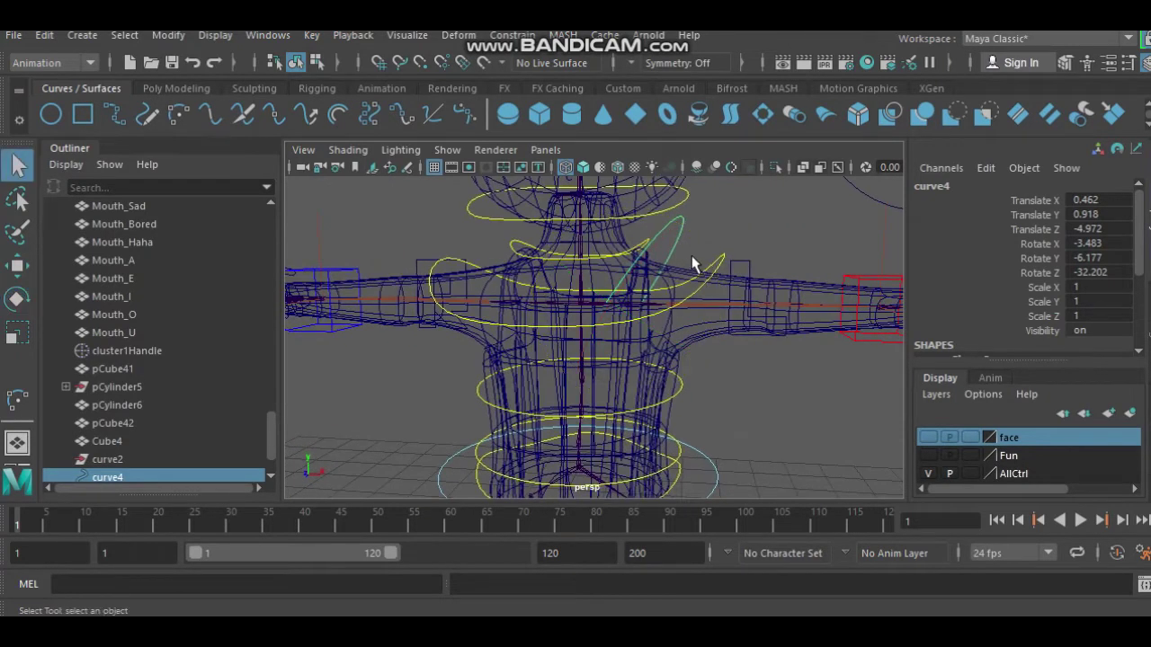
pyautogui.press('5')
pyautogui.press('e')
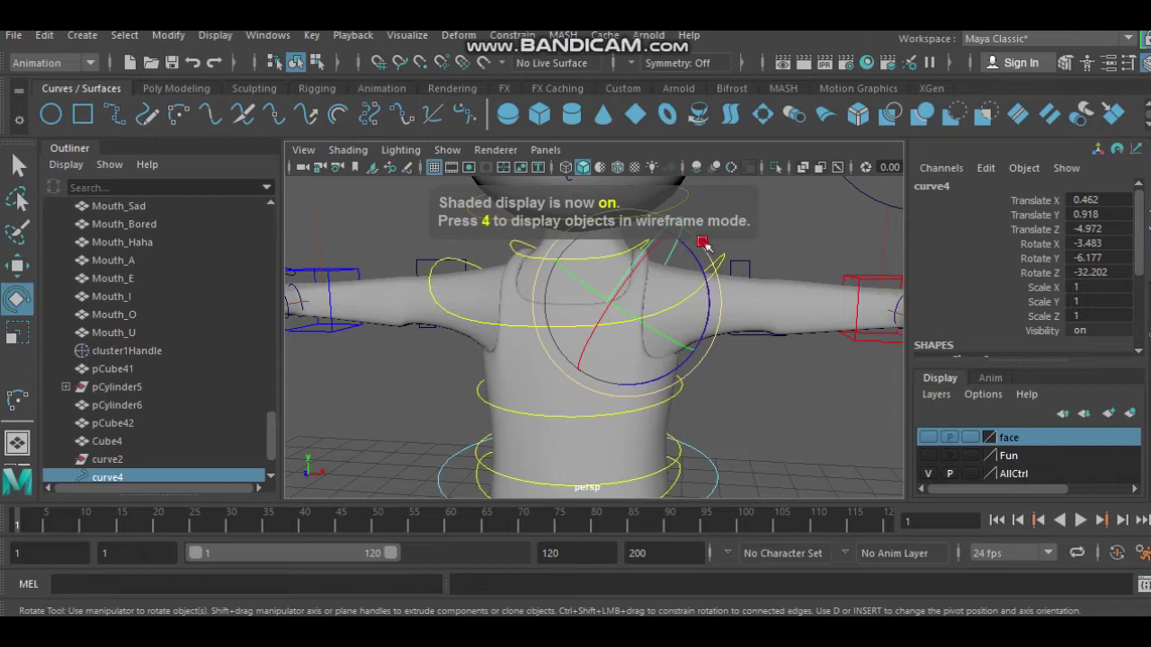
pyautogui.click(791, 244)
pyautogui.moveTo(791, 243)
pyautogui.keyDown('alt'); pyautogui.mouseDown()
pyautogui.moveTo(760, 314)
pyautogui.moveTo(706, 317)
pyautogui.moveTo(745, 314)
pyautogui.moveTo(629, 288)
pyautogui.moveTo(489, 234)
pyautogui.mouseUp(); pyautogui.keyUp('alt')
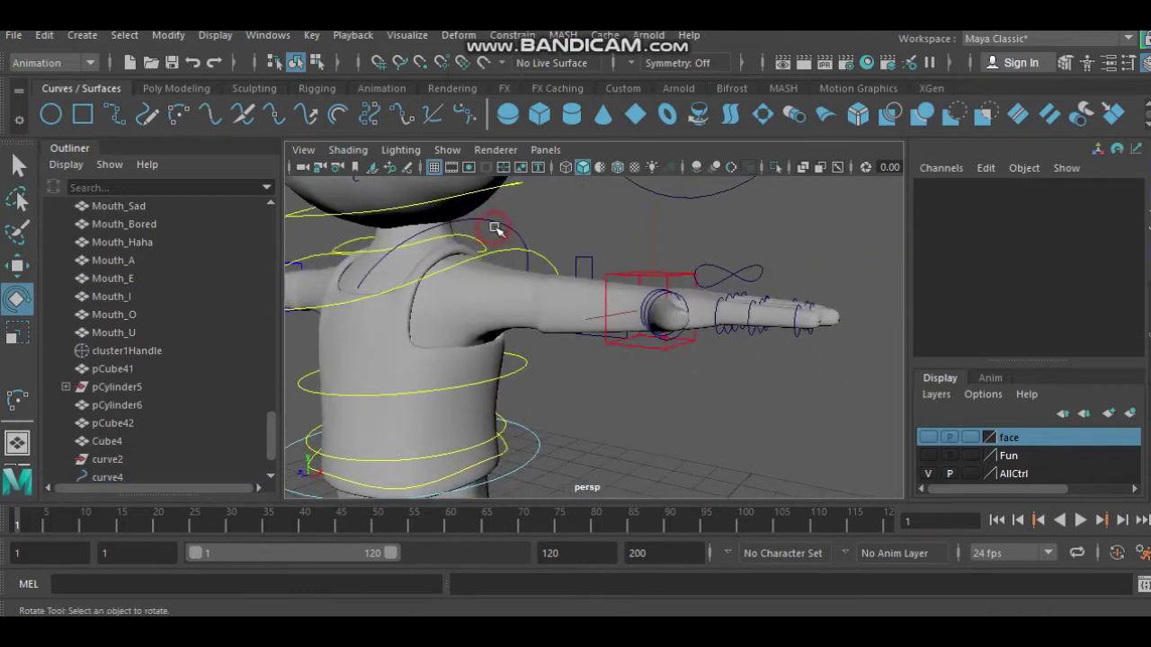
# Flatten curve4 slightly by scaling it along Z
pyautogui.click(496, 230)
pyautogui.press('r')
pyautogui.moveTo(422, 299); pyautogui.dragTo(396, 292)
pyautogui.press('w')
pyautogui.press('4')
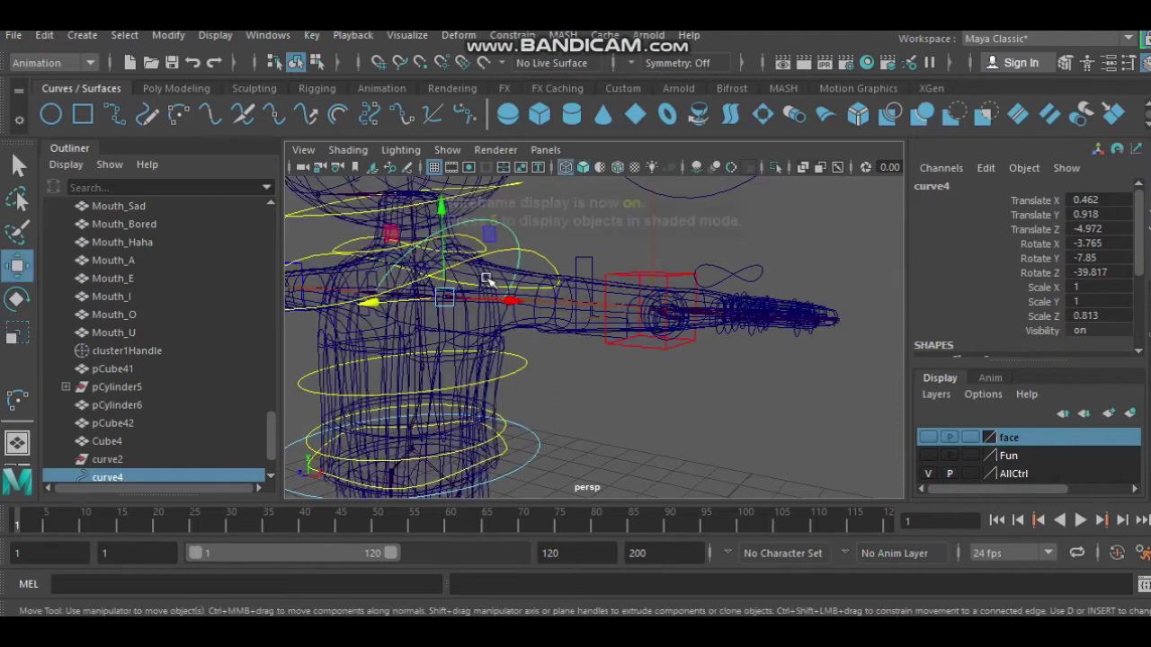
pyautogui.scroll(3, 504, 314)
pyautogui.scroll(3, 582, 321)
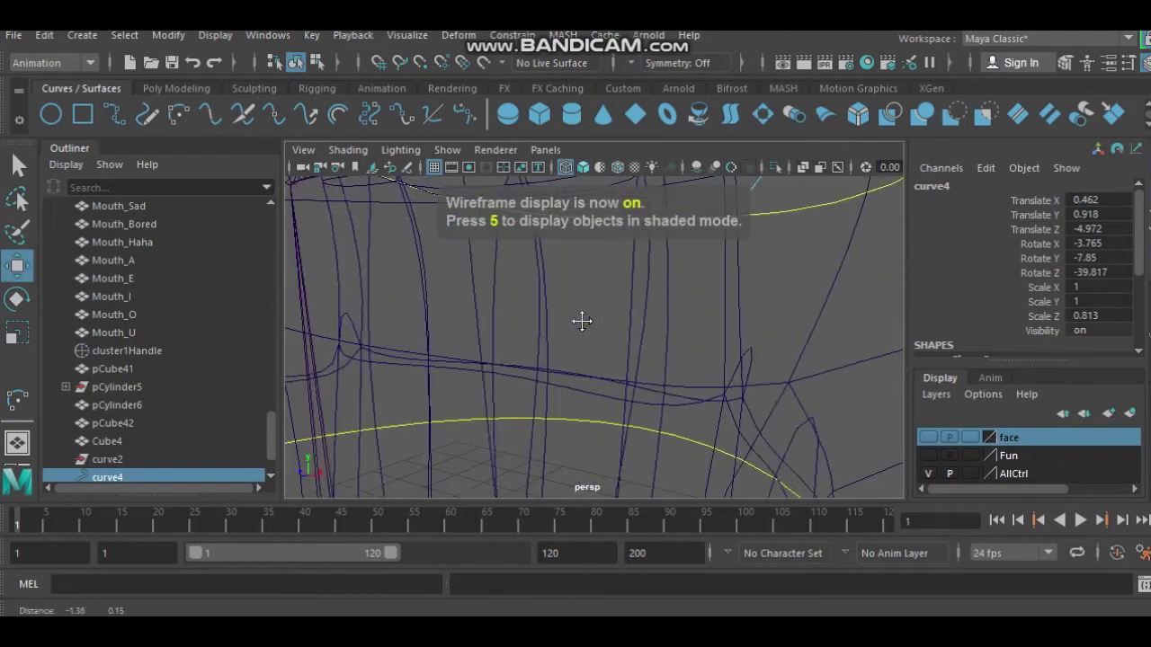
pyautogui.scroll(-2, 582, 321)
pyautogui.scroll(-2, 585, 331)
pyautogui.scroll(-2, 590, 344)
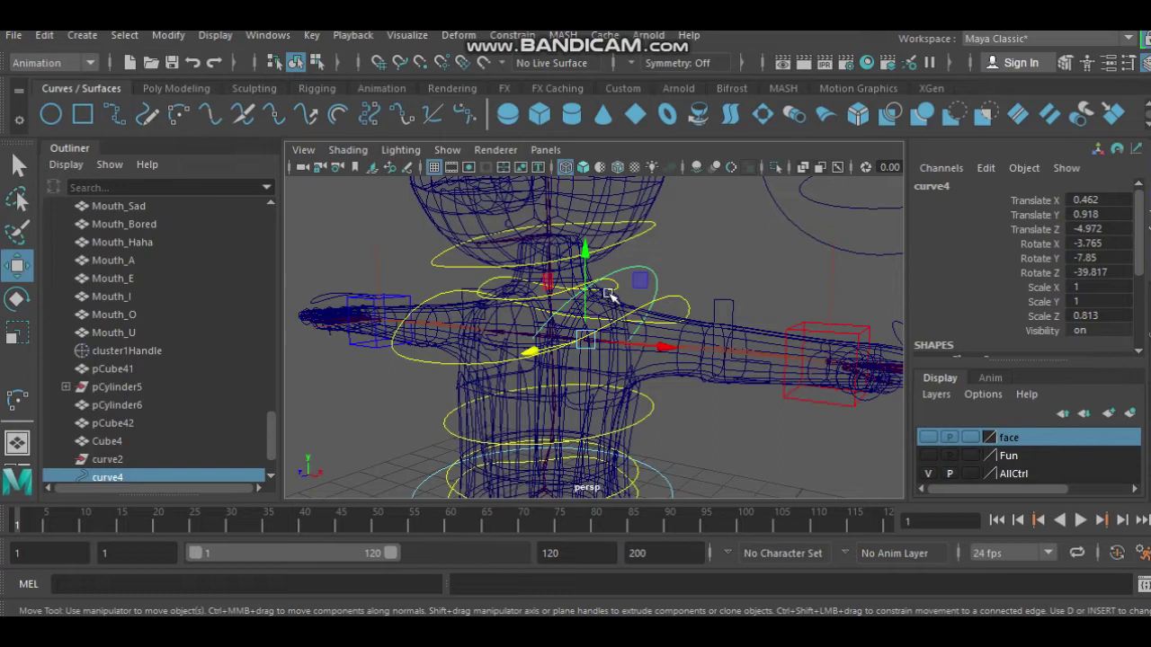
# Review curve4 and the Chest_Ctrl control from several angles, ending on a frontal head view
pyautogui.click(744, 270)
pyautogui.moveTo(698, 270)
pyautogui.keyDown('alt'); pyautogui.mouseDown()
pyautogui.moveTo(737, 272)
pyautogui.moveTo(732, 288)
pyautogui.mouseUp(); pyautogui.keyUp('alt')
pyautogui.click(741, 277)
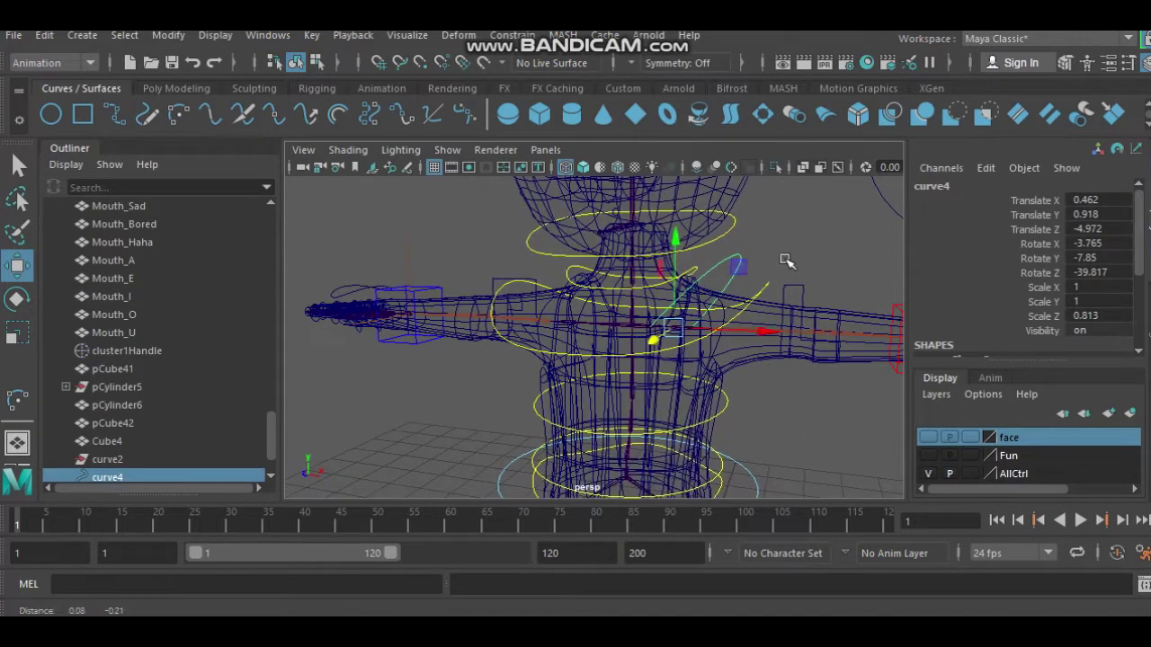
pyautogui.press('q')
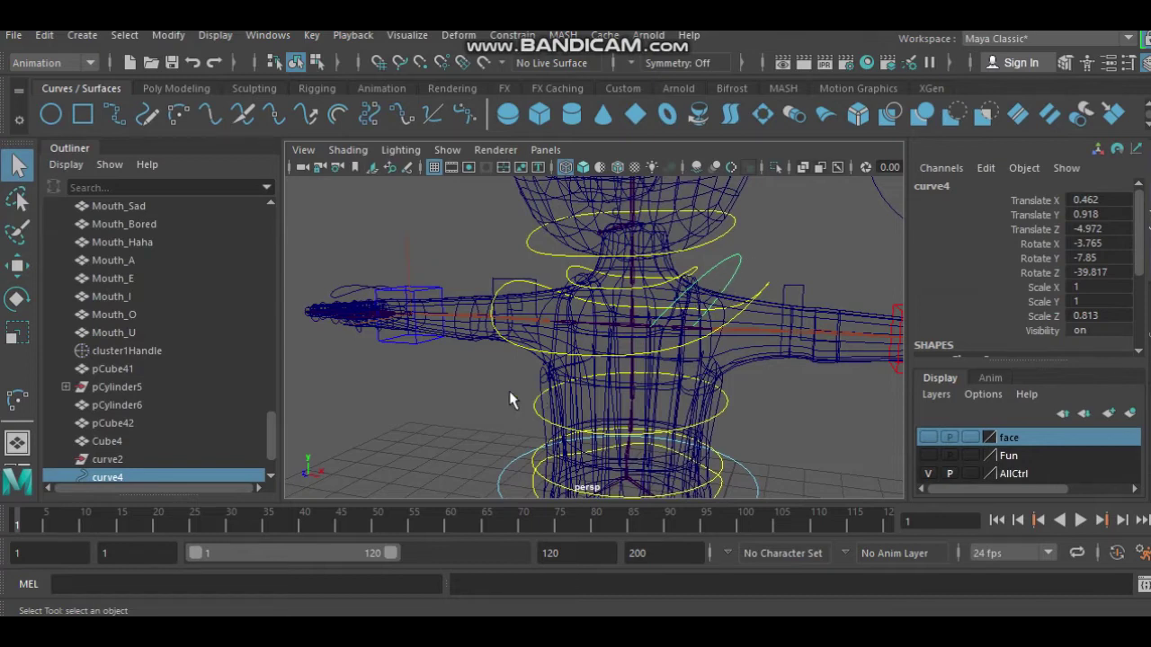
pyautogui.keyDown('alt'); pyautogui.moveTo(509, 400); pyautogui.dragTo(450, 409); pyautogui.keyUp('alt')
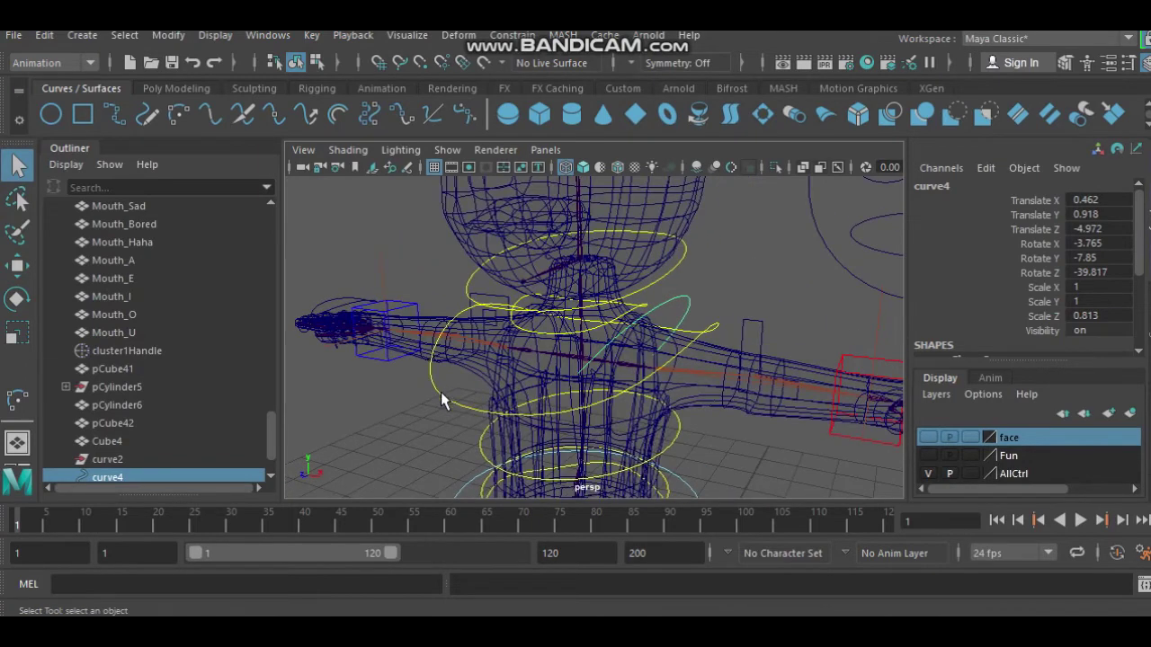
pyautogui.click(439, 393)
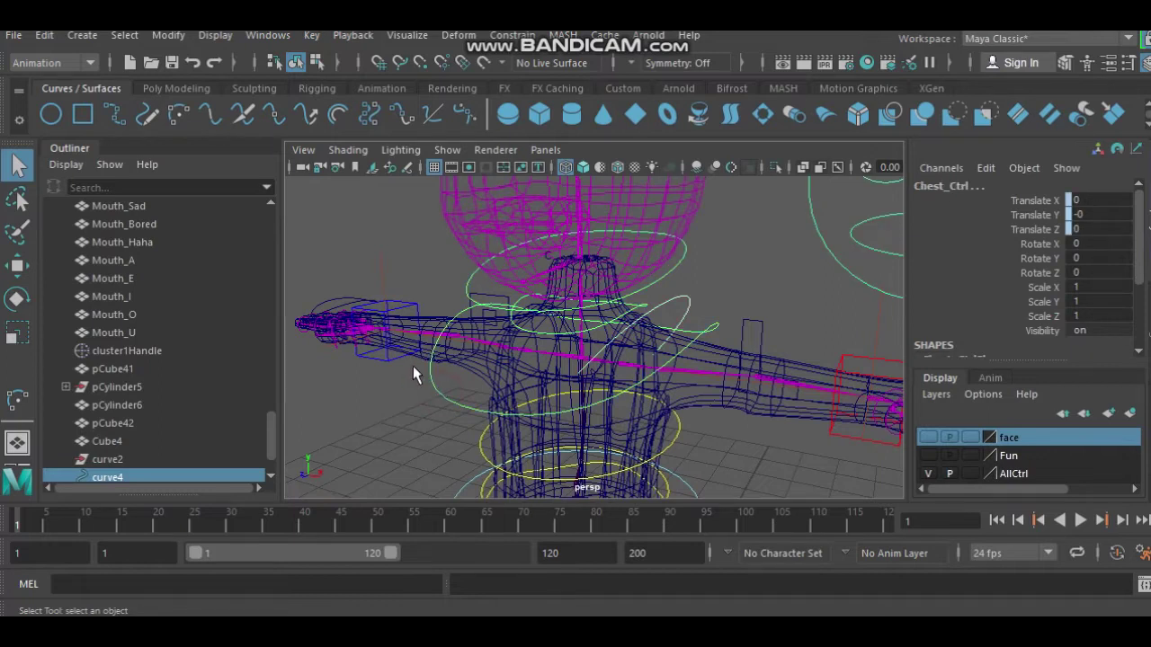
pyautogui.hotkey('ctrl', 'z')
pyautogui.click(438, 393)
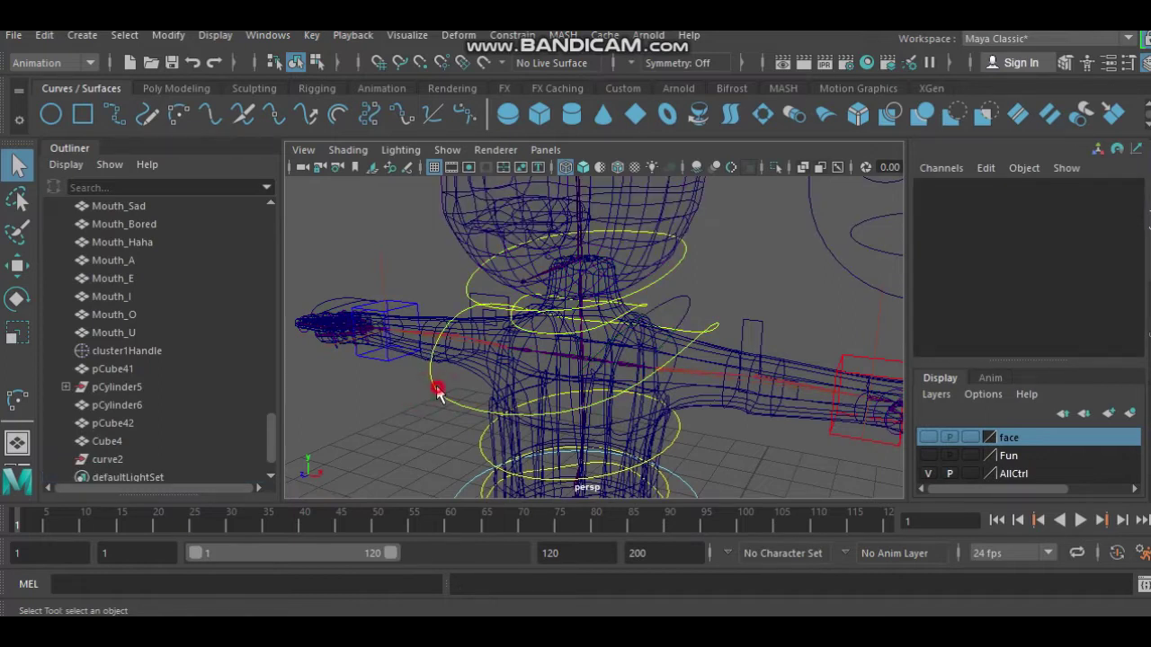
pyautogui.click(438, 393)
pyautogui.keyDown('alt'); pyautogui.moveTo(438, 393); pyautogui.dragTo(728, 396); pyautogui.keyUp('alt')
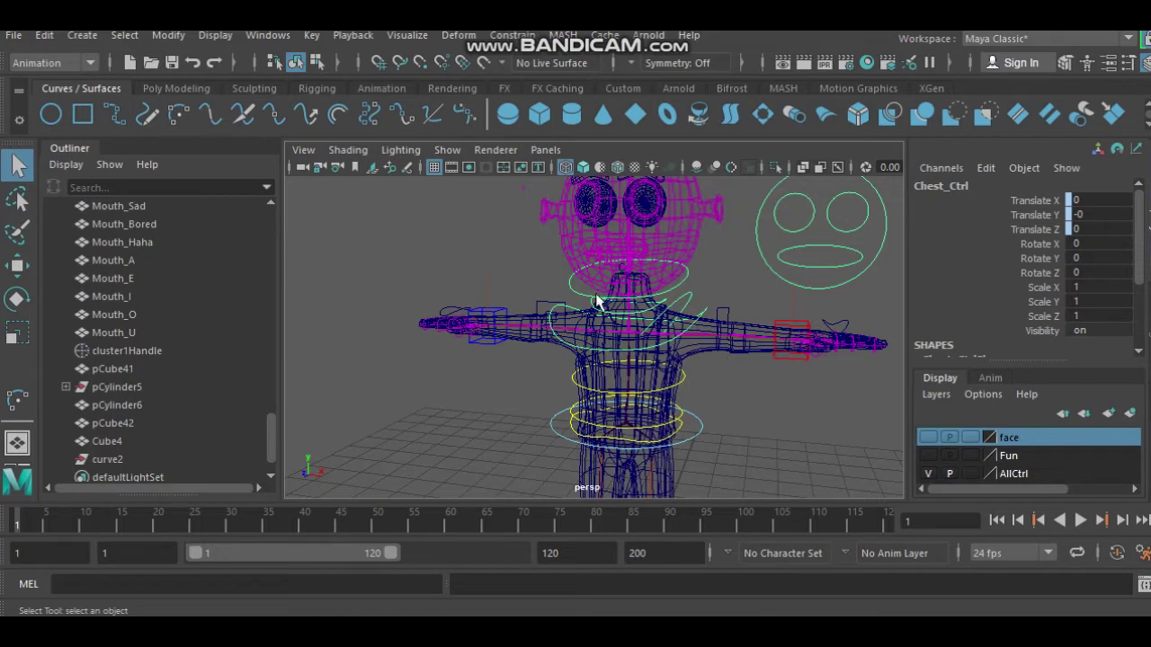
pyautogui.keyDown('alt'); pyautogui.moveTo(661, 290); pyautogui.dragTo(594, 279, button='middle'); pyautogui.keyUp('alt')
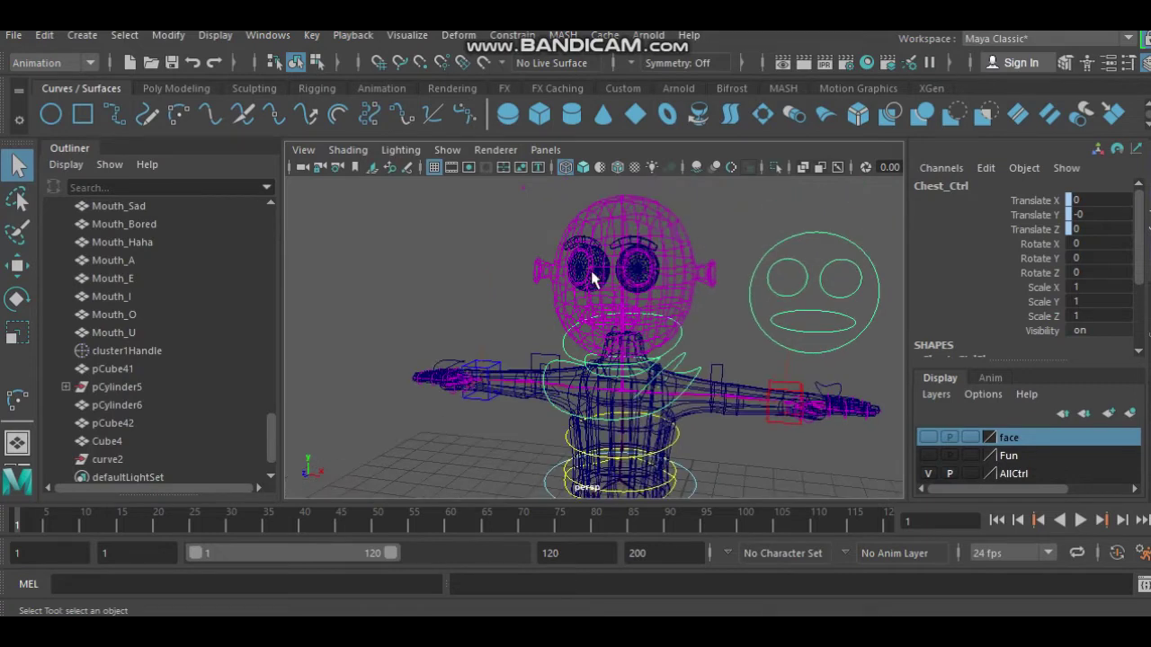
# Return to shaded display and create a new NURBS circle from the shelf
pyautogui.click(450, 240)
pyautogui.press('5')
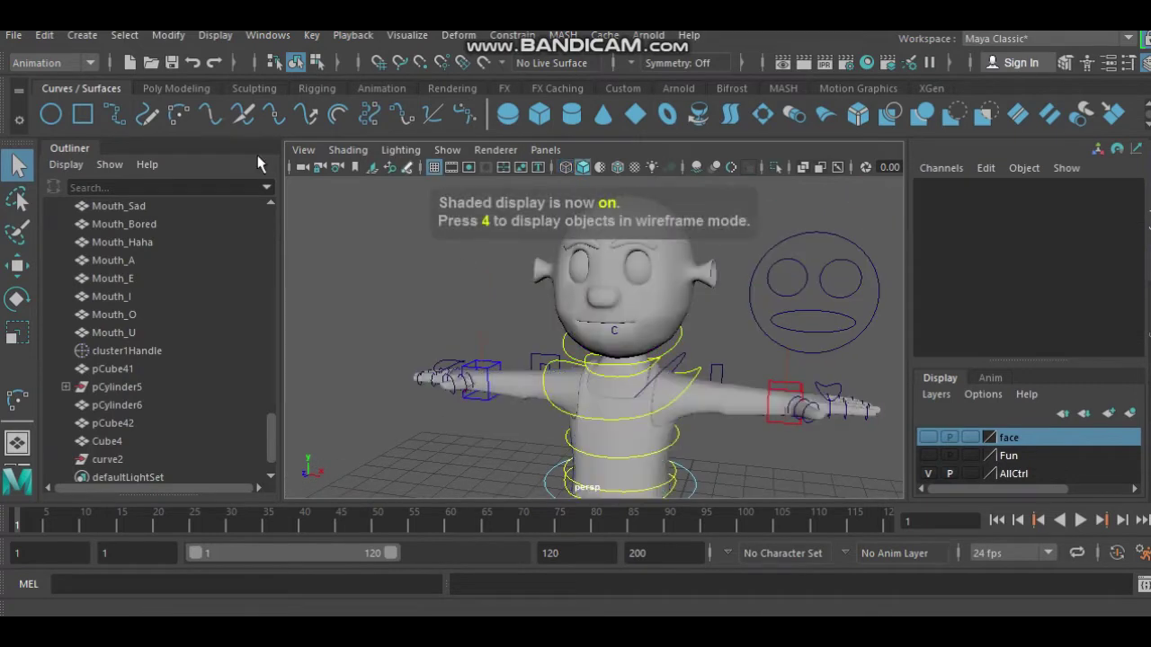
pyautogui.click(51, 116)
pyautogui.scroll(-5, 594, 342)
# Move the new circle up to the face and out toward the camera
pyautogui.press('w')
pyautogui.moveTo(607, 360); pyautogui.dragTo(603, 280)
pyautogui.scroll(5, 602, 281)
pyautogui.moveTo(596, 225); pyautogui.dragTo(593, 193)
pyautogui.moveTo(562, 337); pyautogui.dragTo(517, 346)
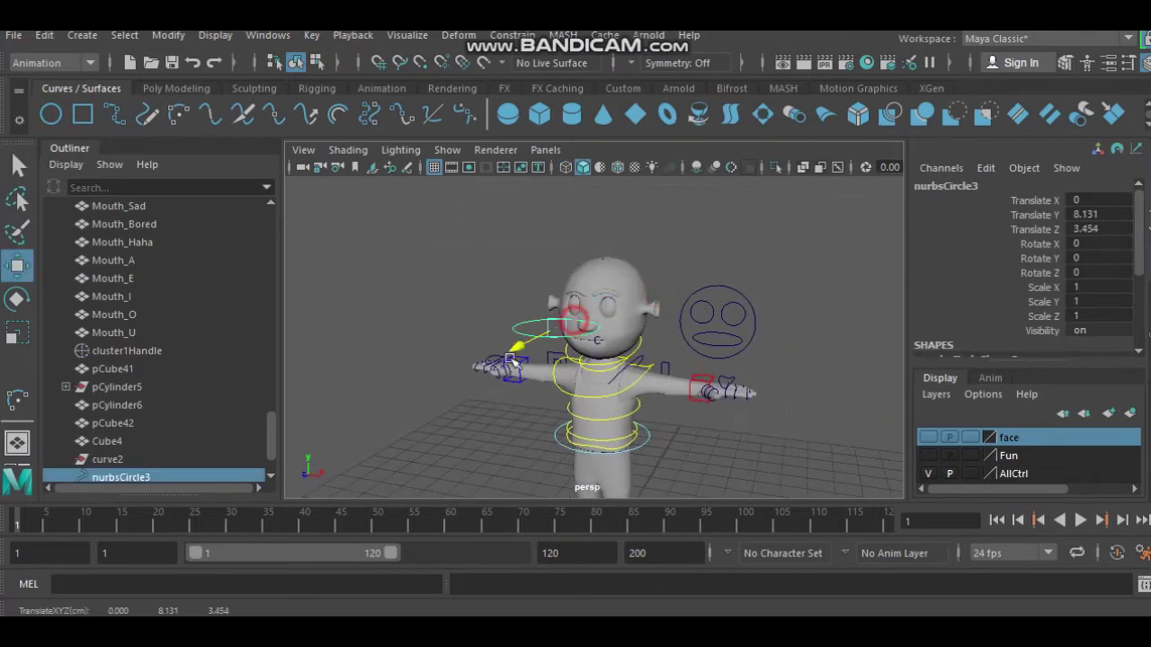
# Set the circle's Rotate X to 90 so it stands upright facing forward
pyautogui.press('e')
pyautogui.moveTo(1079, 243); pyautogui.dragTo(1095, 252, button='middle')
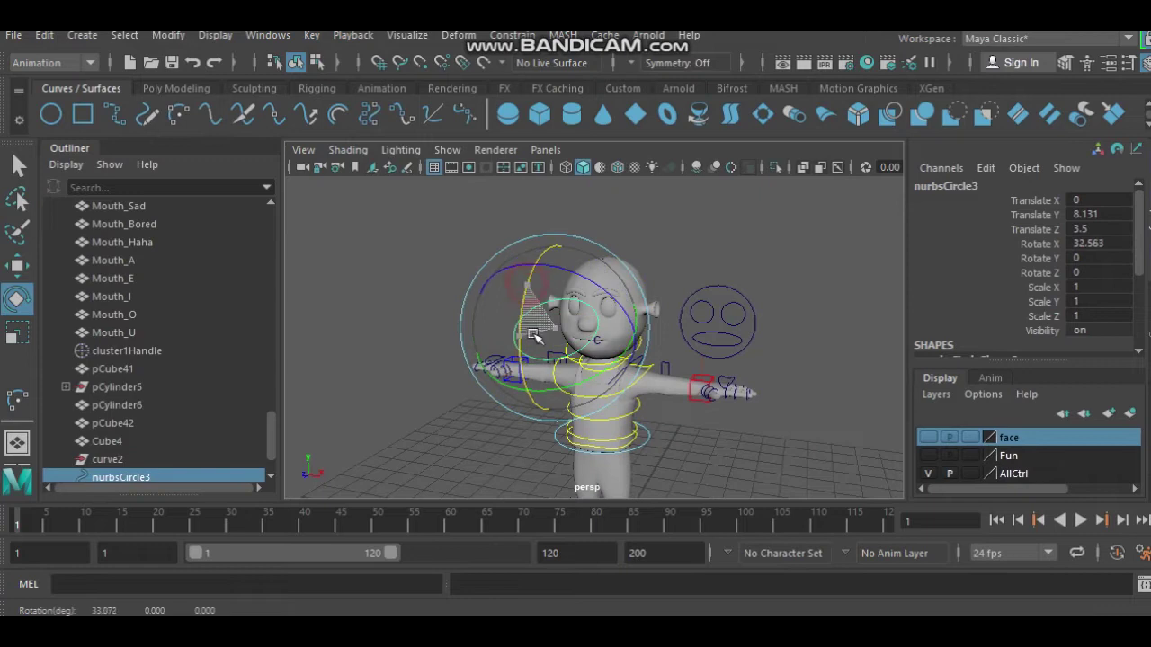
pyautogui.doubleClick(1099, 246)
pyautogui.write('0')
pyautogui.press('Return')
pyautogui.keyDown('alt'); pyautogui.moveTo(629, 297); pyautogui.dragTo(659, 276); pyautogui.keyUp('alt')
# In the side view, slide the circle along Z against the face to Z 2.335
pyautogui.press('w')
pyautogui.press('space')
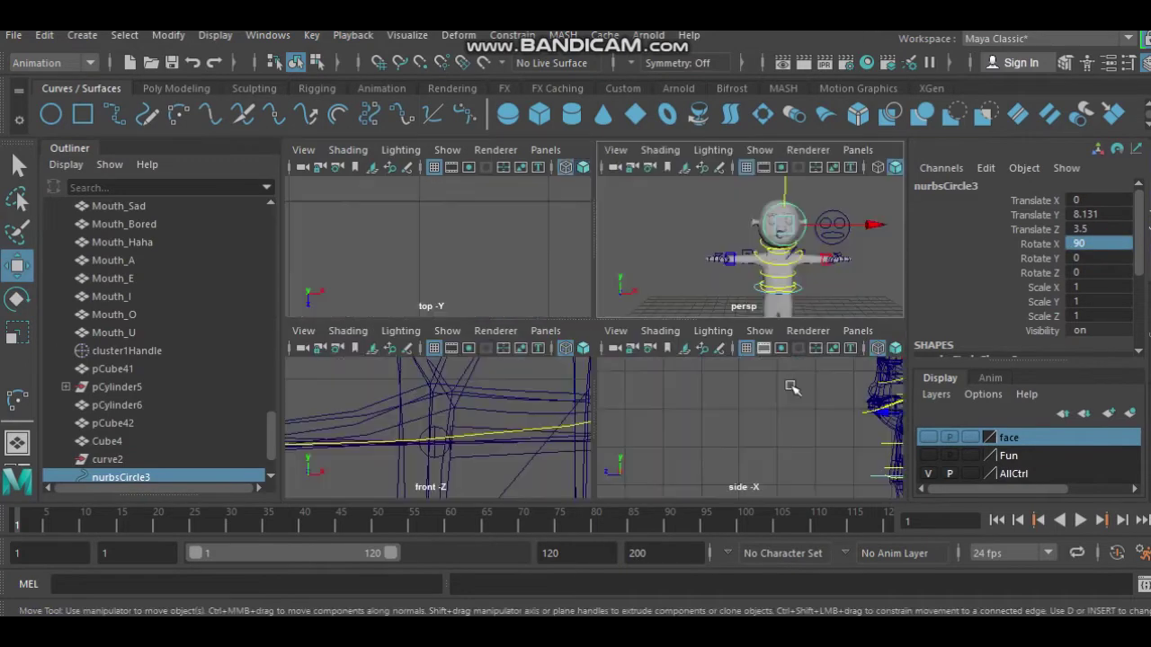
pyautogui.press('space')
pyautogui.moveTo(540, 268); pyautogui.dragTo(599, 268)
pyautogui.keyDown('alt'); pyautogui.moveTo(591, 288); pyautogui.dragTo(566, 305, button='middle'); pyautogui.keyUp('alt')
pyautogui.scroll(2, 576, 301)
pyautogui.moveTo(588, 284); pyautogui.dragTo(592, 282)
# Shrink the circle to a uniform scale of 0.357
pyautogui.press('space')
pyautogui.press('space')
pyautogui.scroll(3, 531, 314)
pyautogui.scroll(2, 532, 314)
pyautogui.press('r')
pyautogui.moveTo(532, 315); pyautogui.dragTo(399, 315)
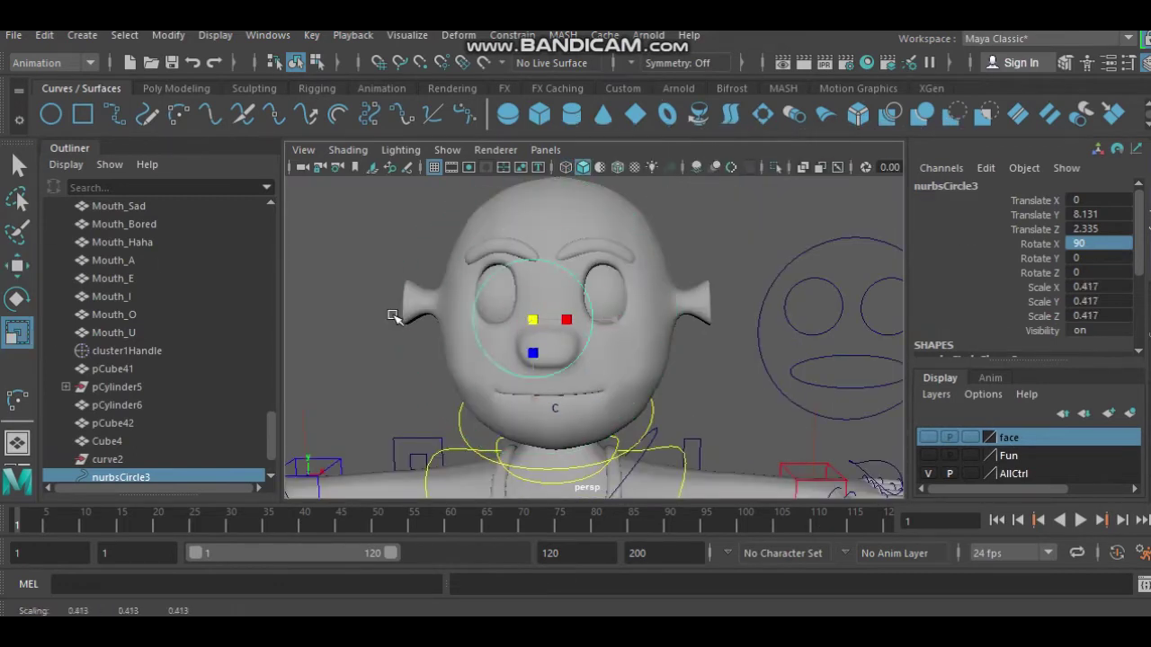
pyautogui.press('w')
pyautogui.keyDown('alt'); pyautogui.moveTo(583, 276); pyautogui.dragTo(623, 276, button='middle'); pyautogui.keyUp('alt')
# Select the left eye sphere's centre control vertex and frame it in the front view
pyautogui.press('q')
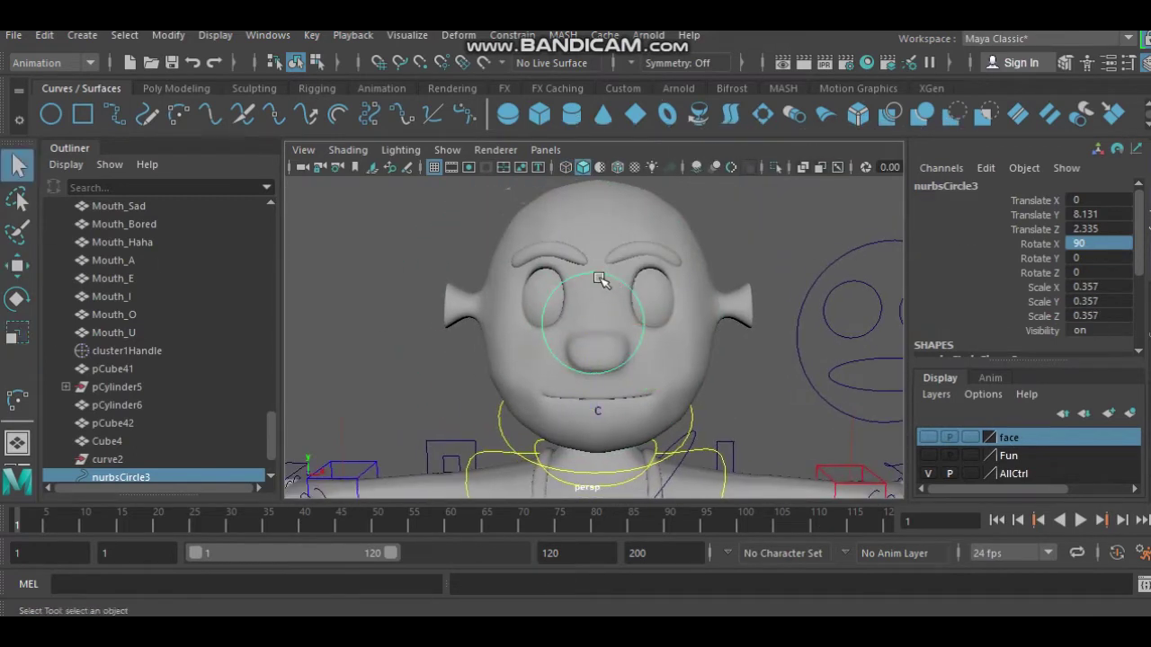
pyautogui.press('w')
pyautogui.click(541, 295)
pyautogui.scroll(4, 587, 307)
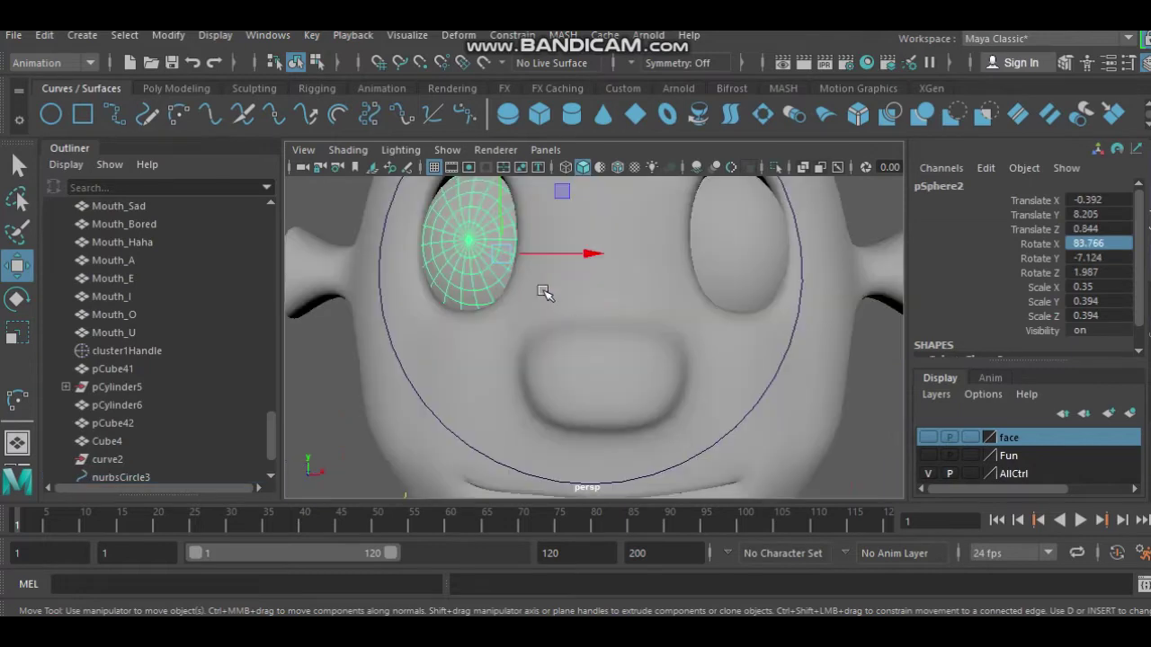
pyautogui.moveTo(460, 241); pyautogui.dragTo(396, 113, button='right')
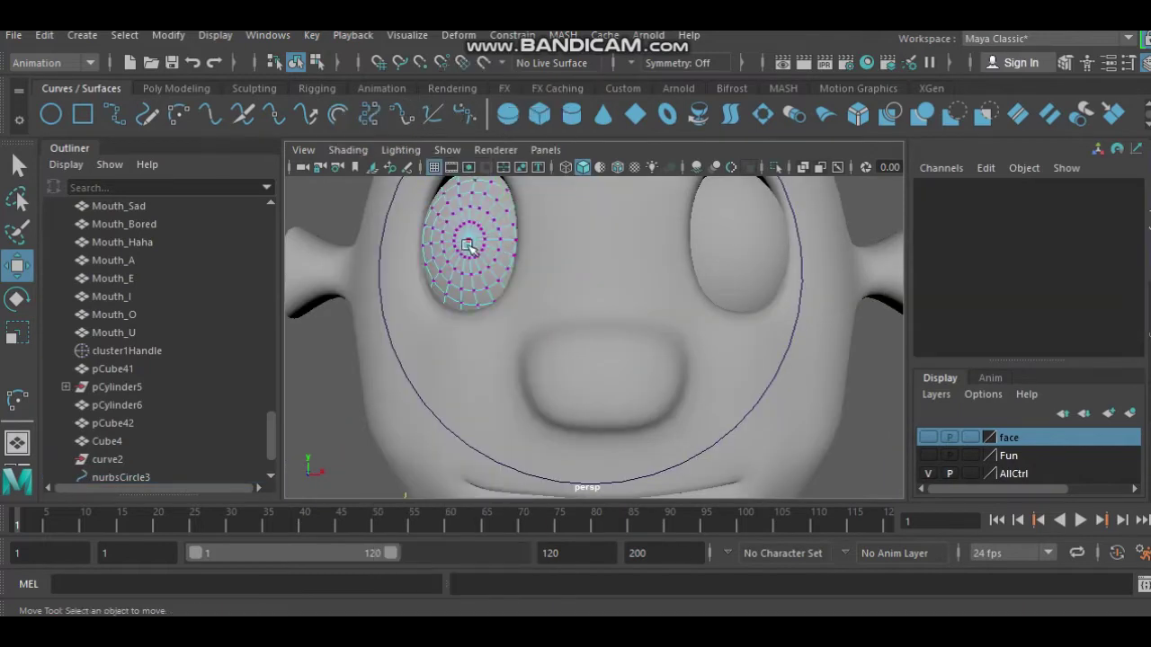
pyautogui.click(475, 243)
pyautogui.press('space')
pyautogui.press('space')
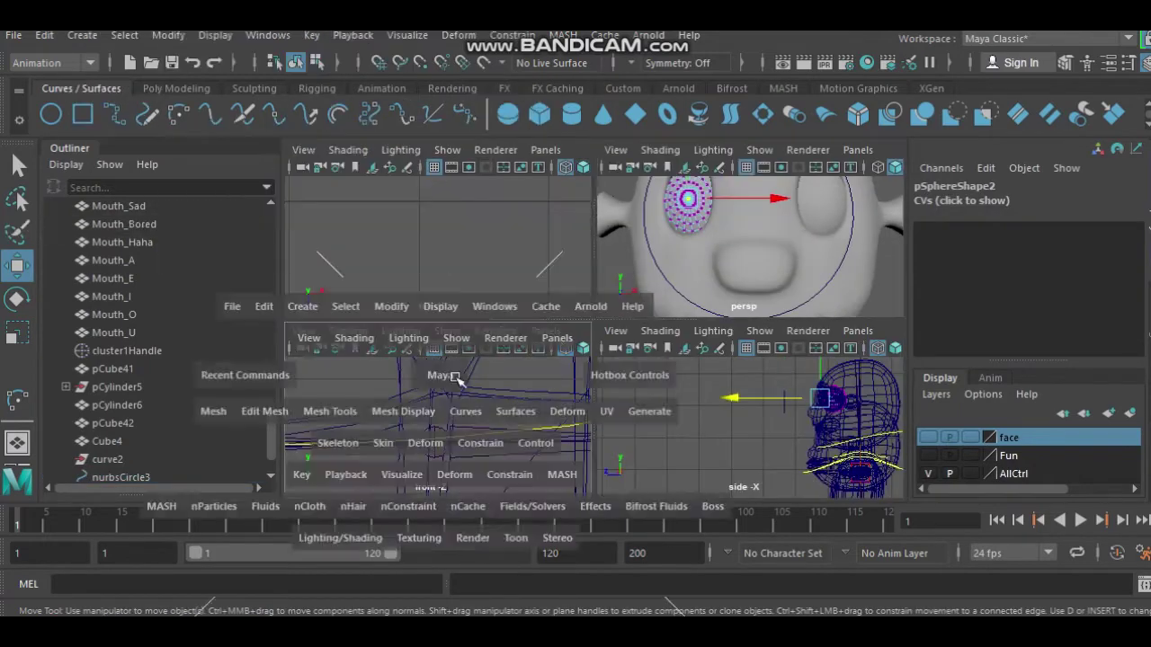
pyautogui.press('f')
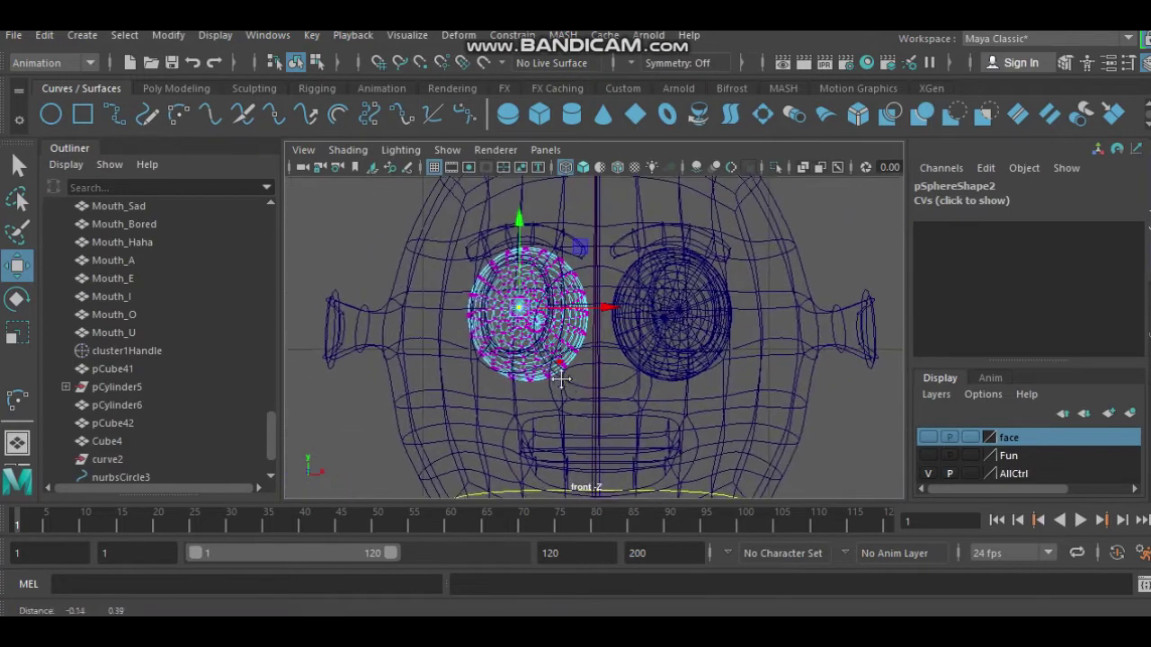
# Select nurbsCircle3, standing at Y 8.131, Z 2.335, rotate X 90, scale 0.357
pyautogui.press('q')
pyautogui.scroll(1, 545, 353)
pyautogui.scroll(-10, 537, 346)
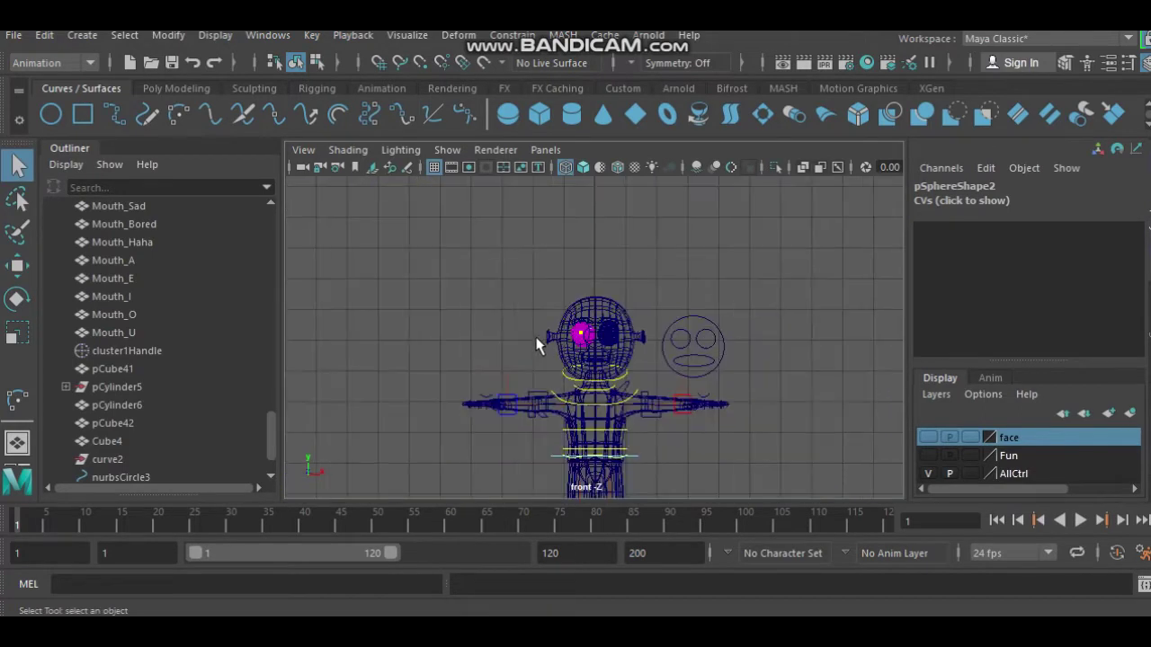
pyautogui.scroll(5, 539, 380)
pyautogui.scroll(4, 540, 379)
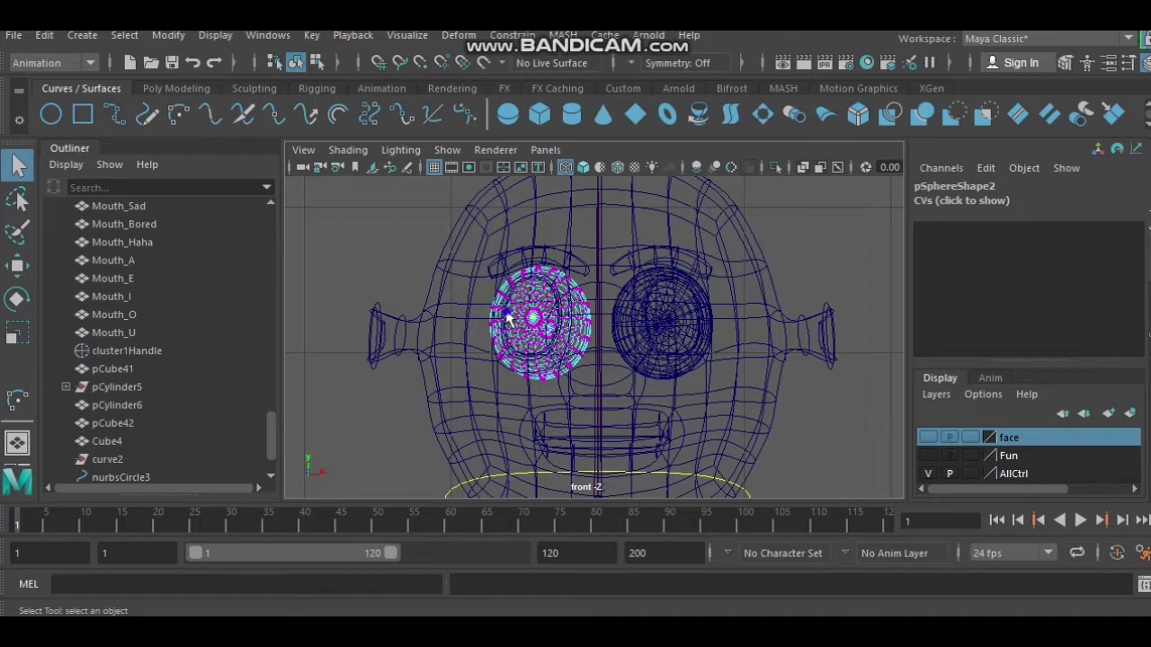
pyautogui.moveTo(506, 116); pyautogui.dragTo(557, 117, button='right')
pyautogui.click(429, 200)
pyautogui.press('space')
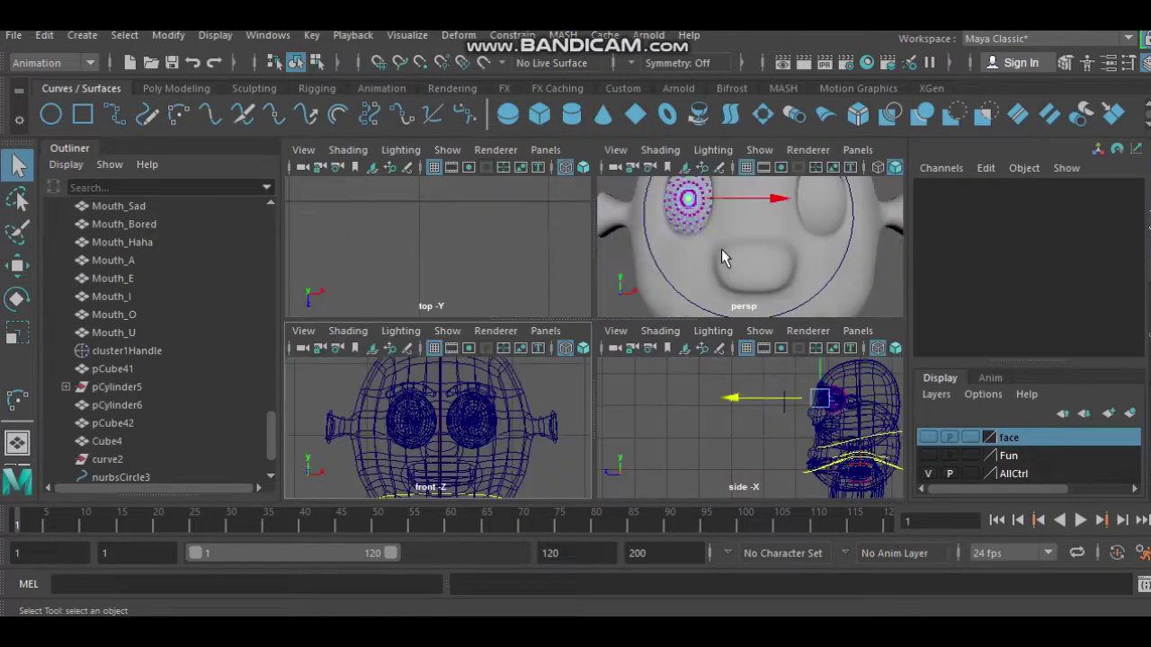
pyautogui.press('space')
pyautogui.click(399, 359)
pyautogui.press('space')
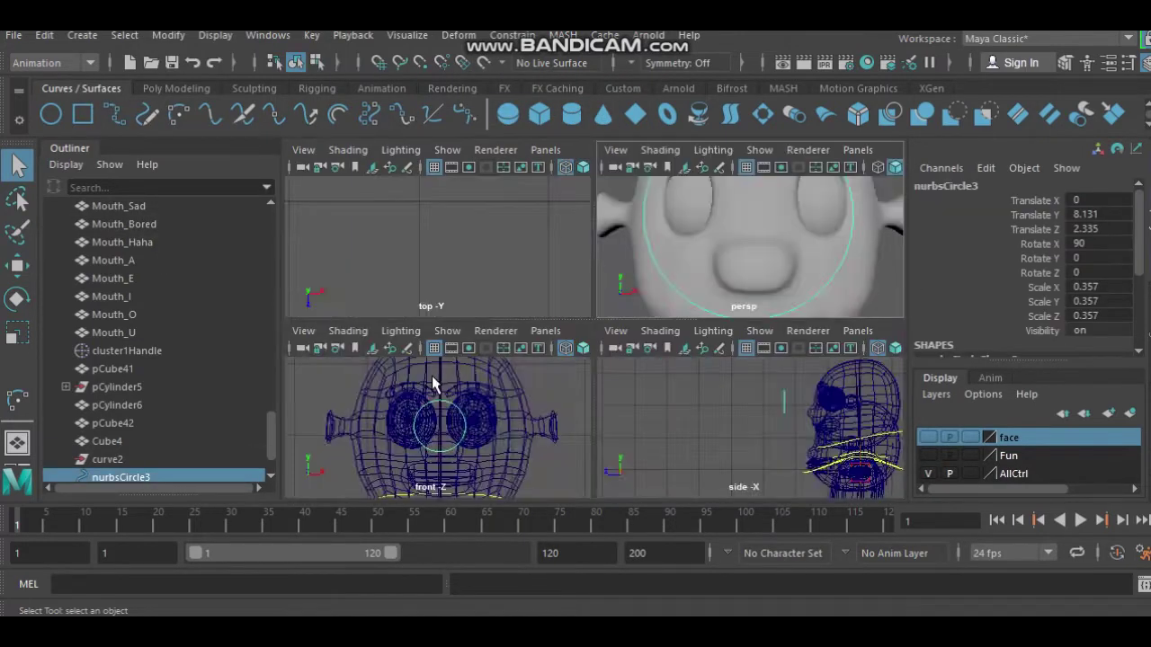
# Centre nurbsCircle3 over the left eye and enlarge it to scale 0.456
pyautogui.press('space')
pyautogui.press('w')
pyautogui.press('f')
pyautogui.scroll(3, 634, 362)
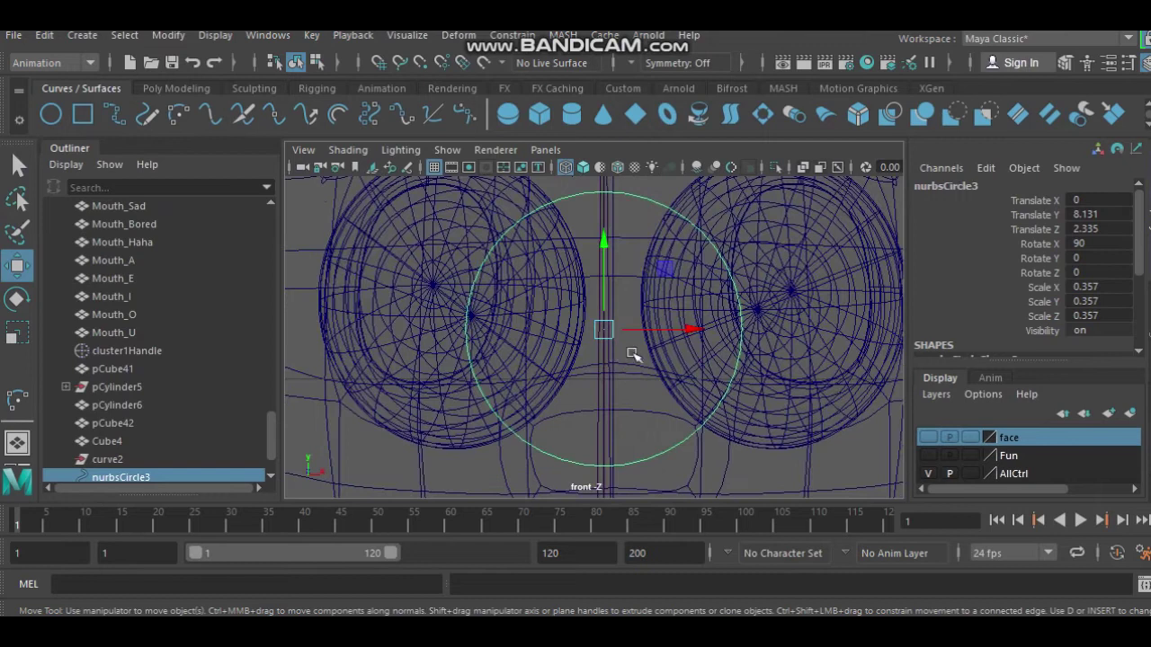
pyautogui.moveTo(688, 330); pyautogui.dragTo(583, 333)
pyautogui.keyDown('alt'); pyautogui.moveTo(482, 327); pyautogui.dragTo(555, 334, button='middle'); pyautogui.keyUp('alt')
pyautogui.moveTo(555, 336); pyautogui.dragTo(538, 343)
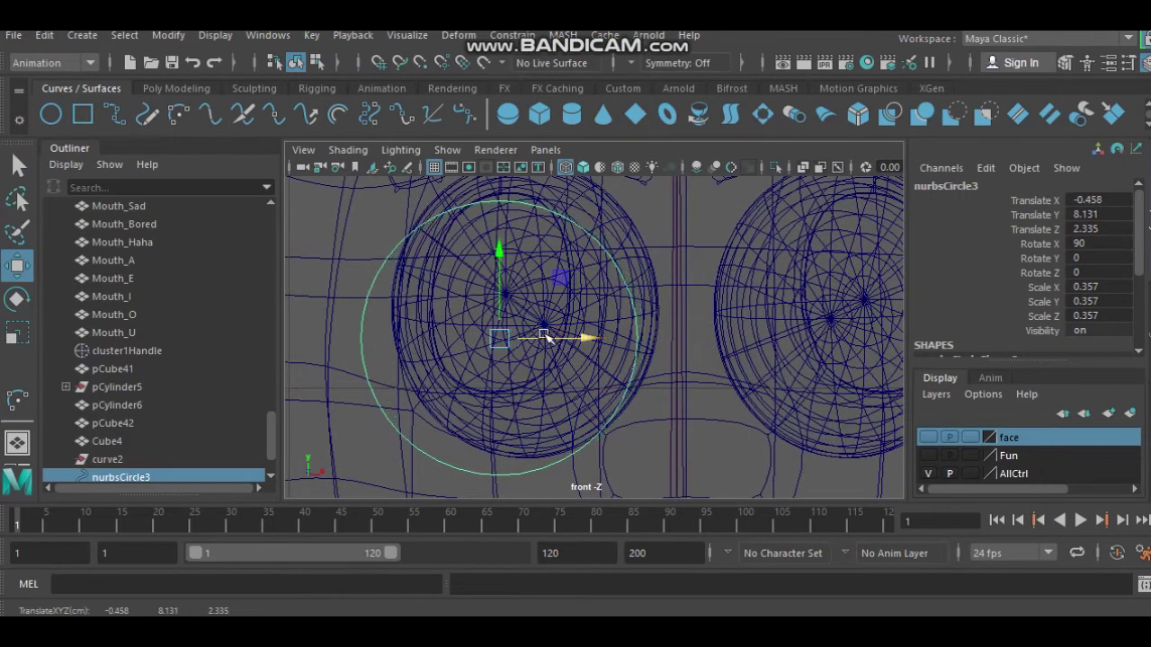
pyautogui.moveTo(510, 310); pyautogui.dragTo(531, 295)
pyautogui.scroll(5, 539, 360)
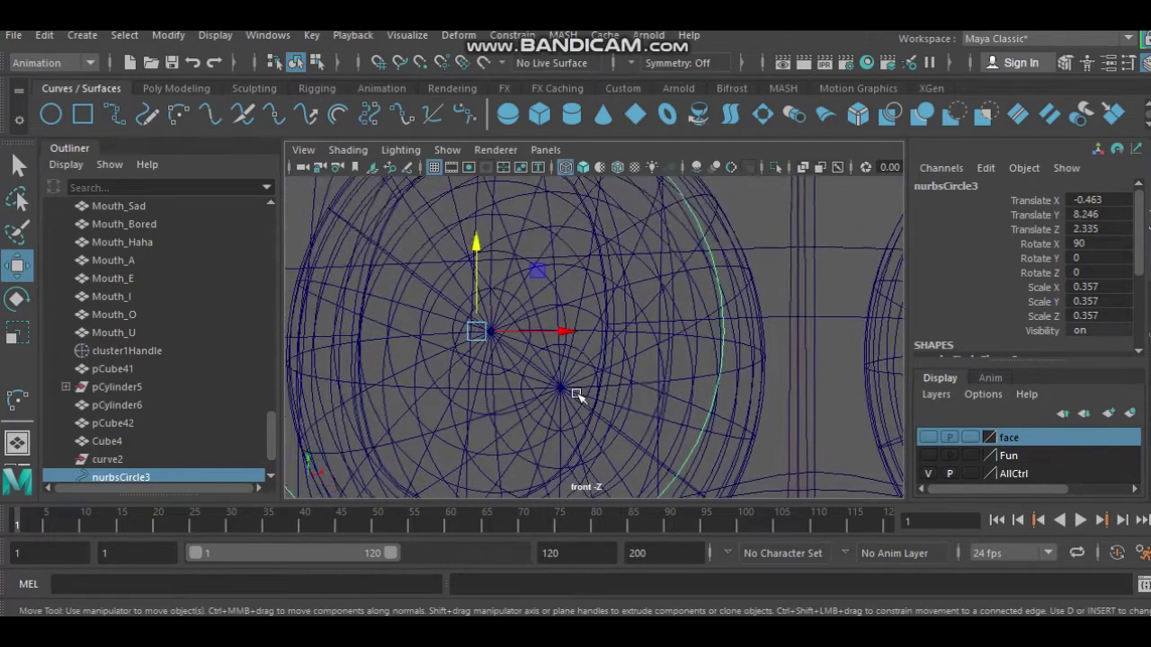
pyautogui.scroll(4, 458, 329)
pyautogui.moveTo(440, 331); pyautogui.dragTo(446, 331)
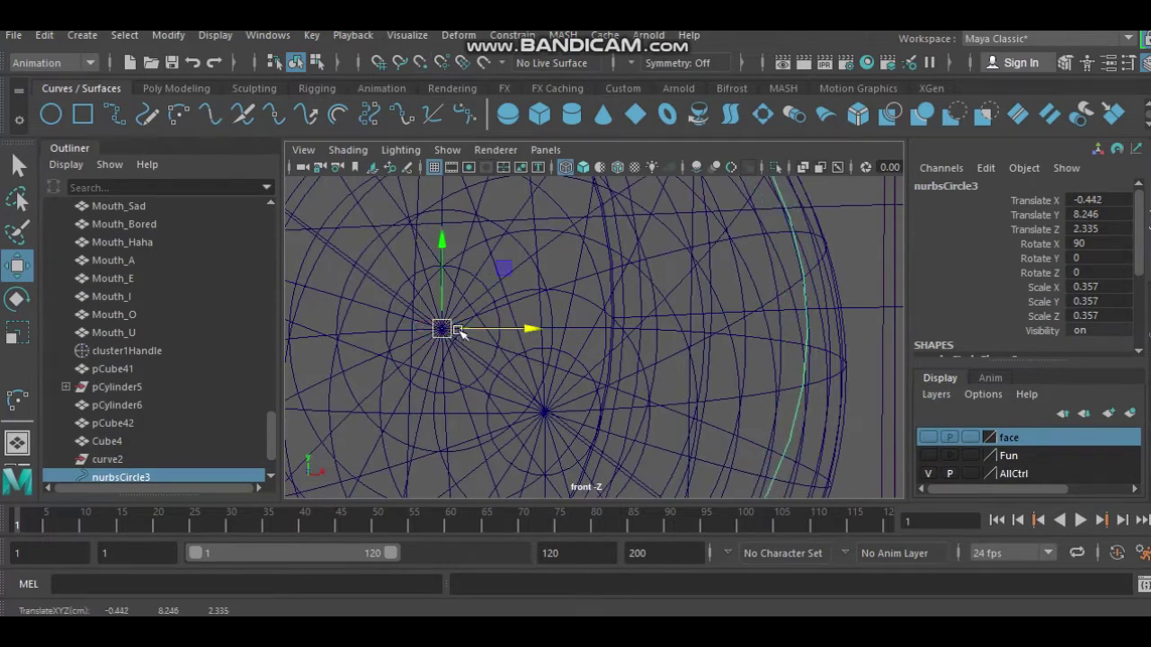
pyautogui.scroll(-5, 455, 329)
pyautogui.scroll(3, 584, 342)
pyautogui.press('r')
pyautogui.moveTo(573, 334); pyautogui.dragTo(601, 338)
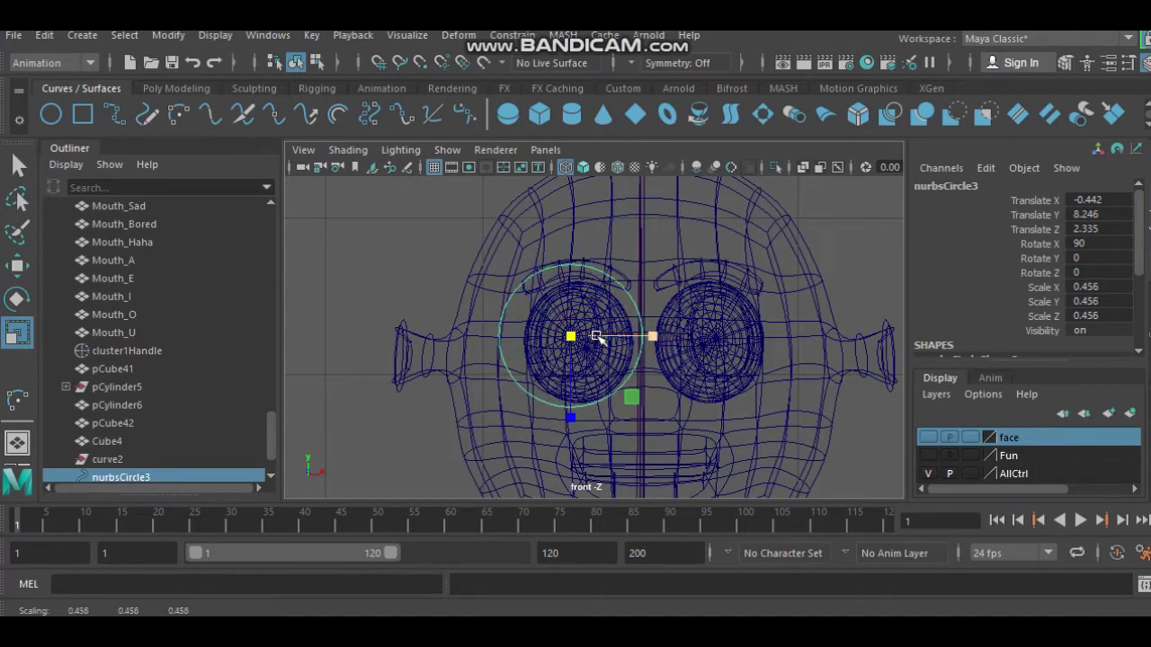
# Duplicate the circle and move the copy, nurbsCircle4, to X 0.483 over the right eye
pyautogui.hotkey('ctrl', 'd')
pyautogui.press('w')
pyautogui.moveTo(605, 338); pyautogui.dragTo(719, 340)
pyautogui.keyDown('alt'); pyautogui.moveTo(648, 359); pyautogui.dragTo(603, 359, button='middle'); pyautogui.keyUp('alt')
pyautogui.scroll(2, 603, 360)
pyautogui.scroll(2, 602, 369)
pyautogui.scroll(1, 600, 377)
pyautogui.scroll(1, 601, 391)
# Point-snap nurbsCircle4 onto the right eye sphere's centre
pyautogui.press('v')
pyautogui.moveTo(565, 357); pyautogui.dragTo(540, 357)
pyautogui.moveTo(539, 312); pyautogui.dragTo(540, 365)
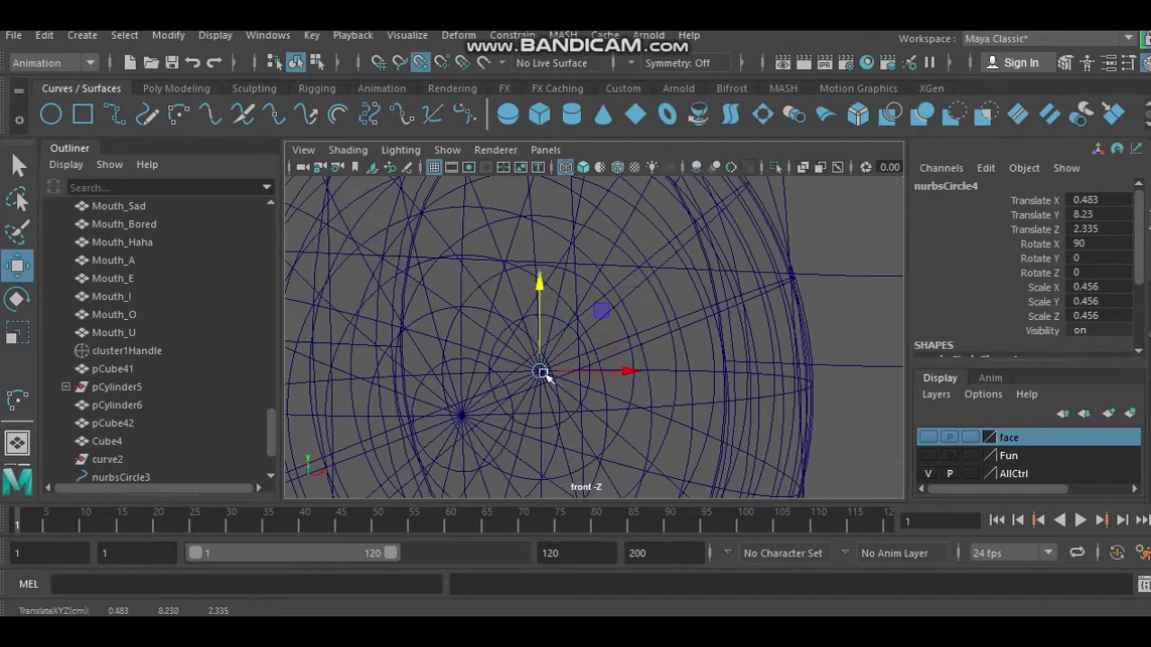
# Check the right eye sphere's centre control point in smooth shading, then return it to Object Mode
pyautogui.press('space')
pyautogui.press('space')
pyautogui.click(737, 255)
pyautogui.press('f')
pyautogui.scroll(4, 630, 306)
pyautogui.scroll(-3, 596, 331)
pyautogui.press('5')
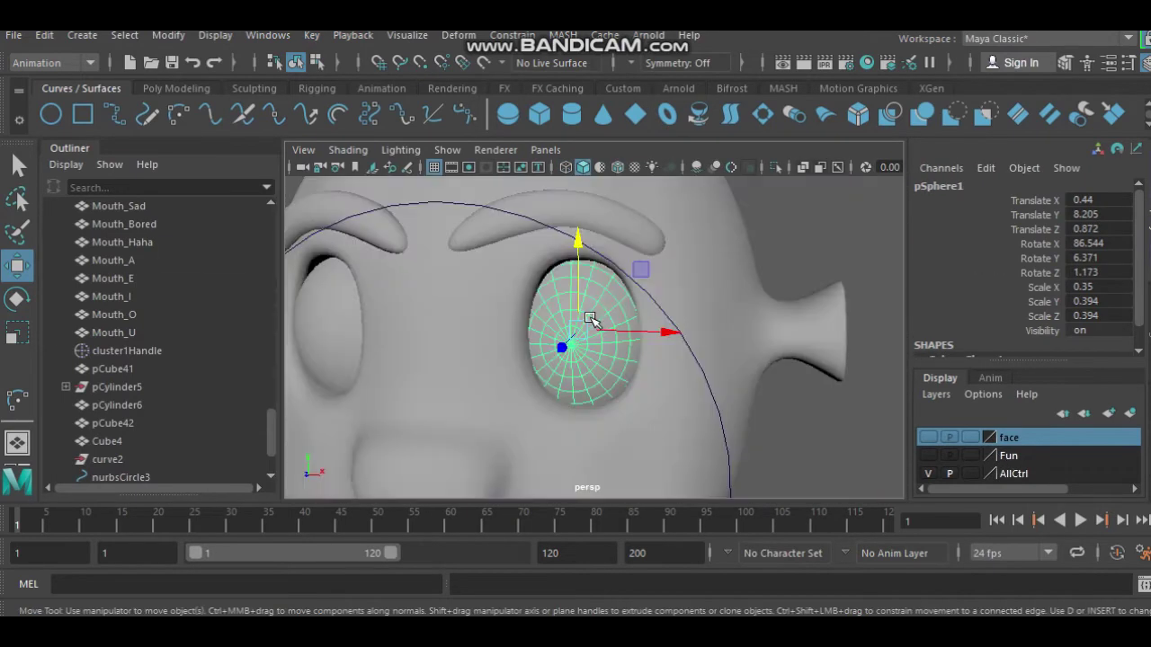
pyautogui.moveTo(591, 316); pyautogui.dragTo(529, 145, button='right')
pyautogui.press('q')
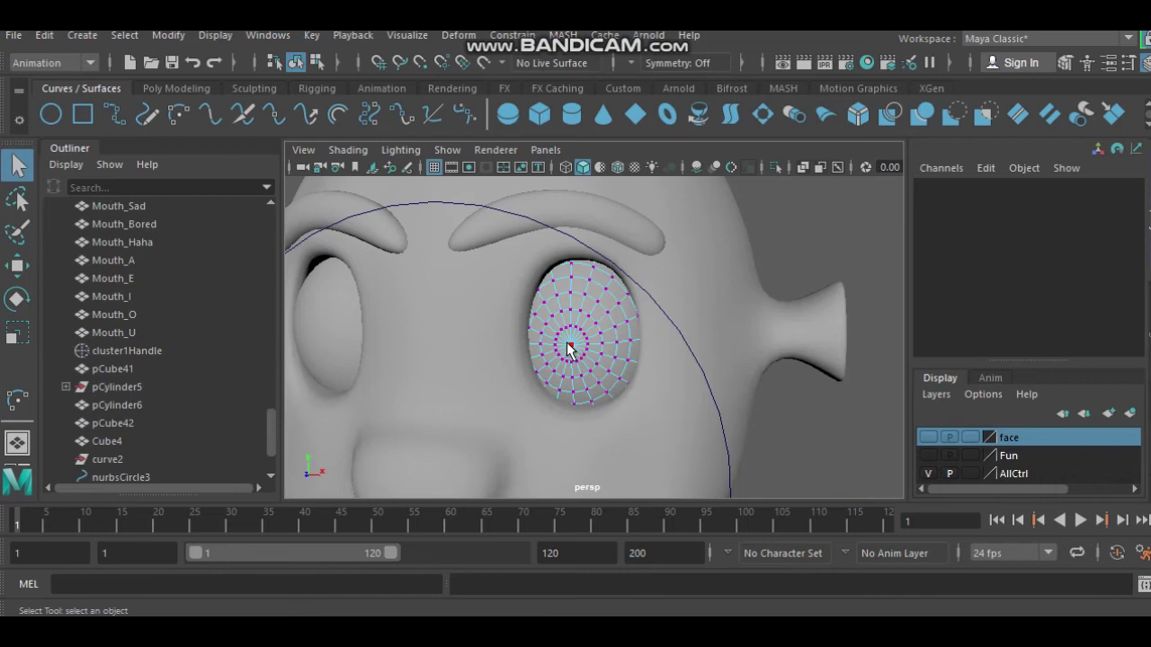
pyautogui.click(568, 347)
pyautogui.press('space')
pyautogui.press('space')
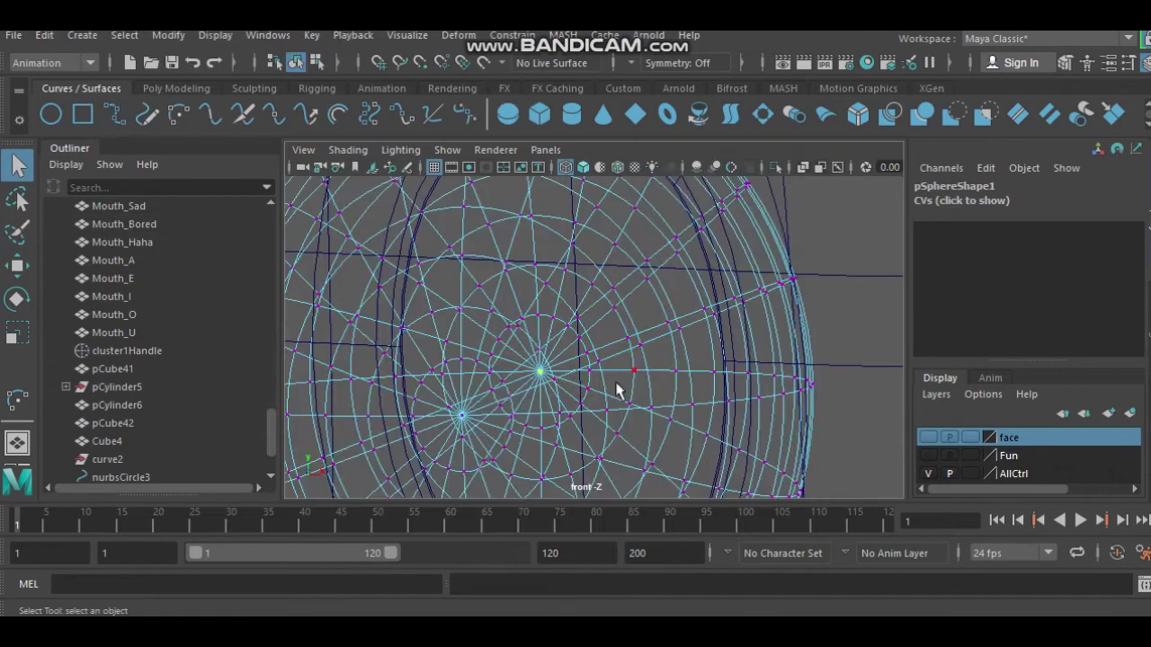
pyautogui.scroll(-5, 560, 379)
pyautogui.scroll(3, 564, 378)
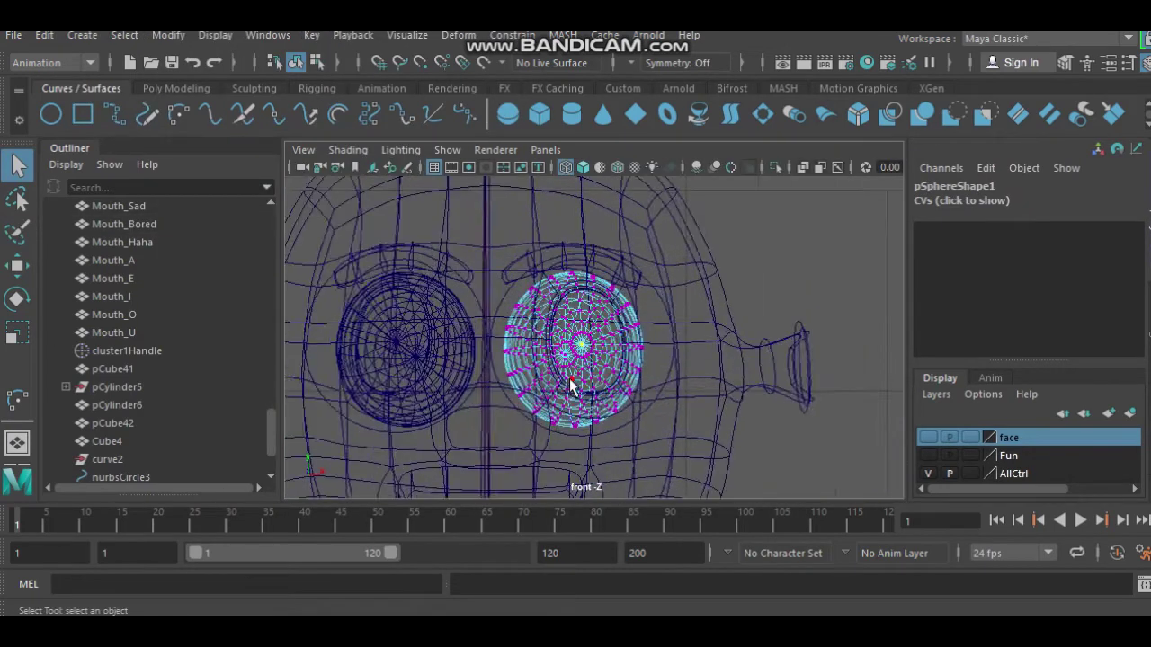
pyautogui.scroll(2, 571, 379)
pyautogui.moveTo(584, 353); pyautogui.dragTo(630, 97, button='right')
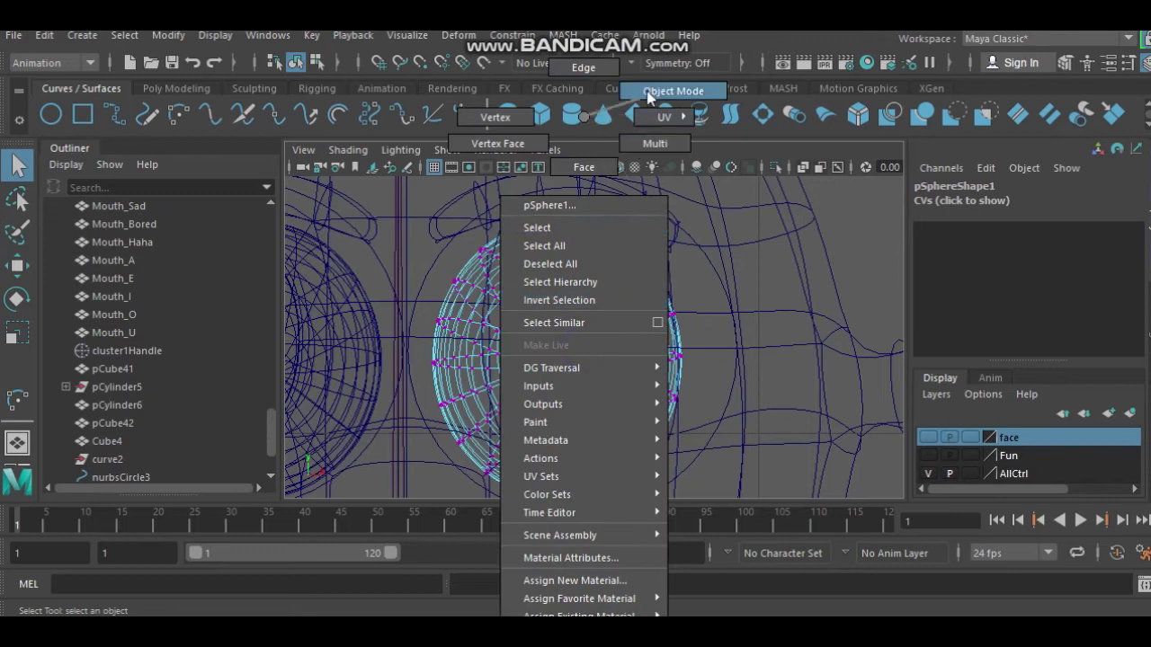
# Reselect nurbsCircle4, now at translate 0.483, 8.23, 2.335, for moving
pyautogui.click(701, 311)
pyautogui.click(720, 282)
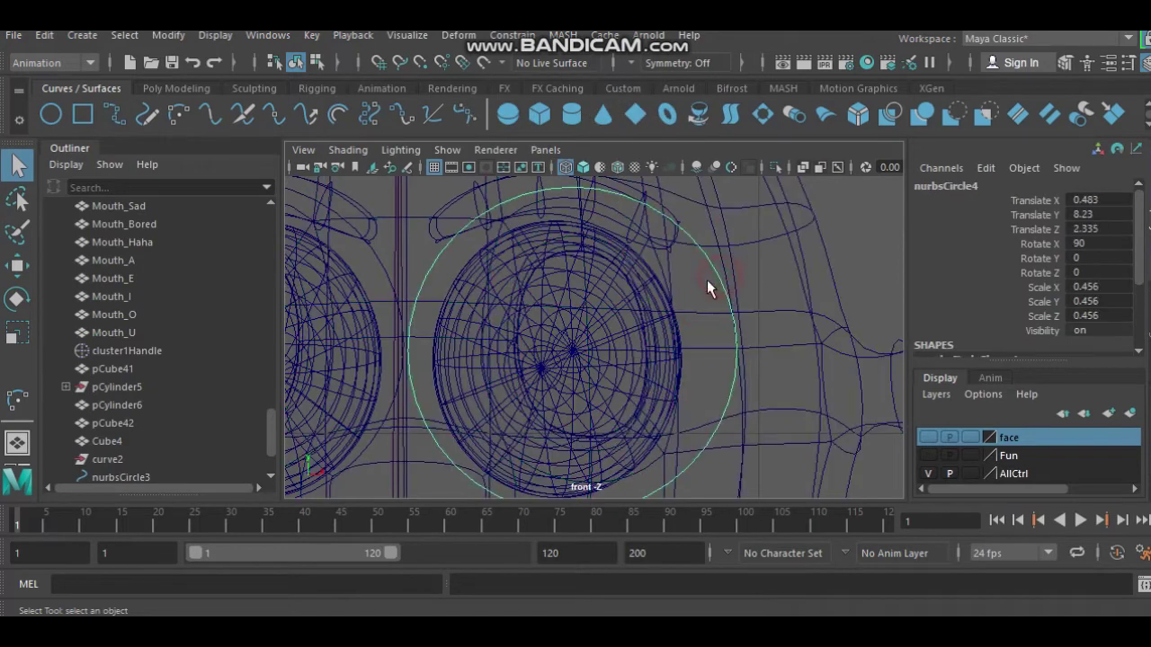
pyautogui.press('w')
pyautogui.scroll(-5, 553, 367)
pyautogui.press('space')
pyautogui.press('space')
# Select nurbsCircle3 and nurbsCircle4 together and scale them down to 0.417
pyautogui.scroll(-4, 662, 314)
pyautogui.click(750, 303)
pyautogui.moveTo(750, 303)
pyautogui.keyDown('alt'); pyautogui.mouseDown()
pyautogui.moveTo(617, 315)
pyautogui.moveTo(691, 317)
pyautogui.moveTo(671, 341)
pyautogui.moveTo(564, 351)
pyautogui.moveTo(566, 339)
pyautogui.mouseUp(); pyautogui.keyUp('alt')
pyautogui.scroll(2, 691, 316)
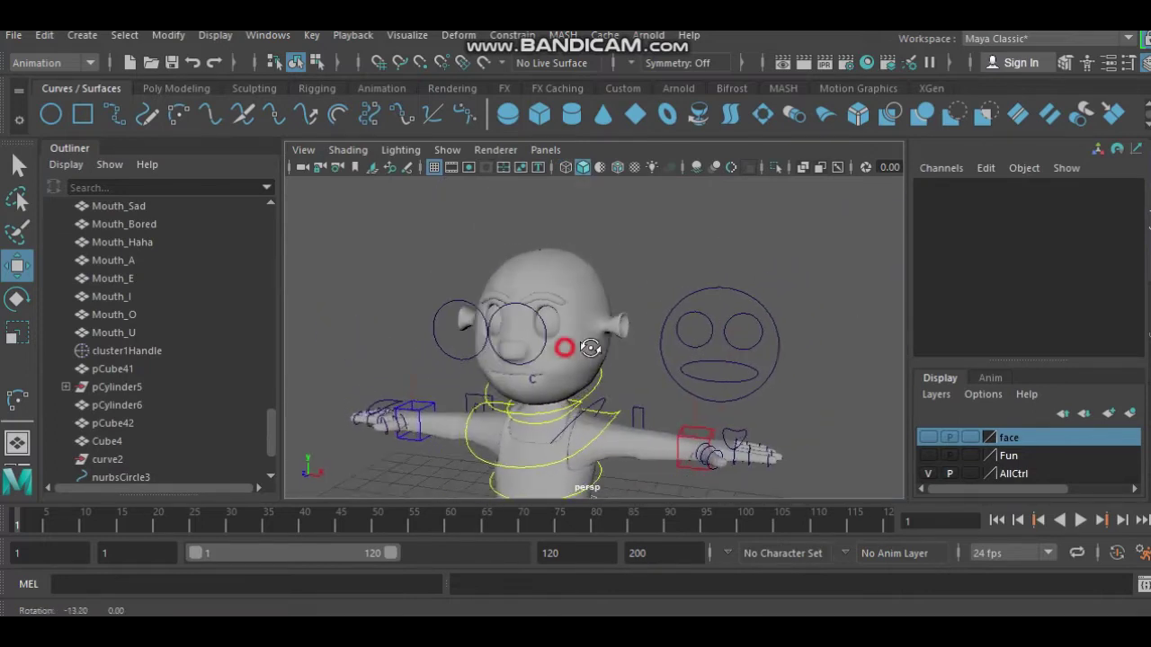
pyautogui.scroll(3, 488, 324)
pyautogui.keyDown('alt'); pyautogui.moveTo(488, 324); pyautogui.dragTo(462, 303); pyautogui.keyUp('alt')
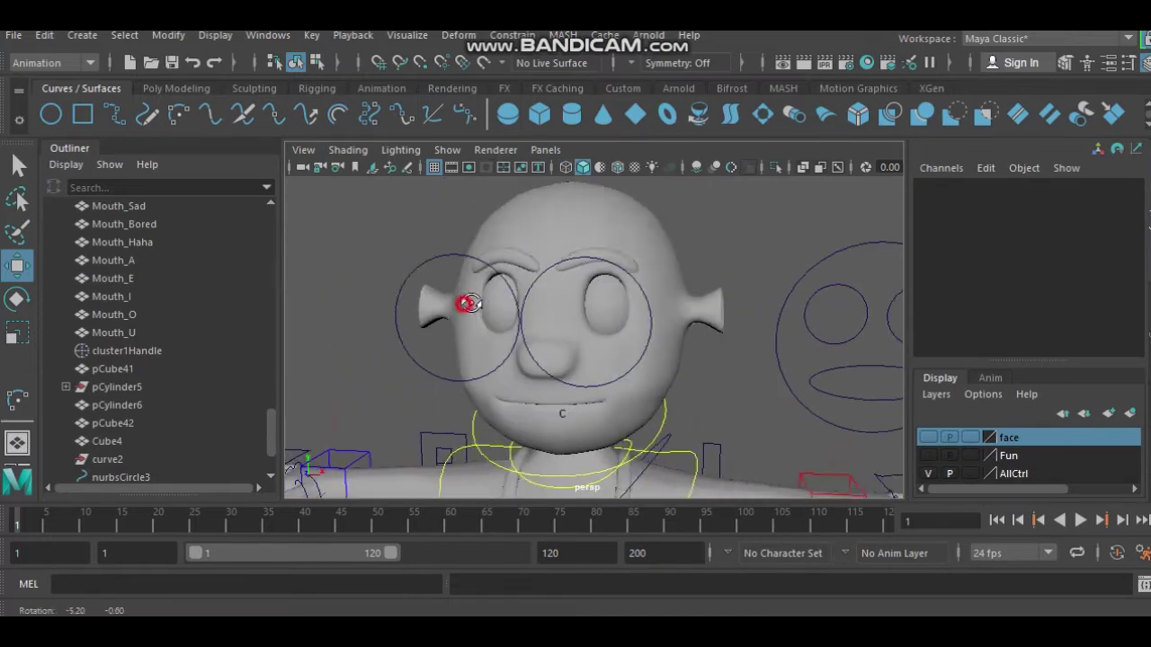
pyautogui.scroll(1, 462, 245)
pyautogui.click(462, 246)
pyautogui.keyDown('shift'); pyautogui.click(608, 238); pyautogui.keyUp('shift')
pyautogui.press('space')
pyautogui.press('space')
pyautogui.press('r')
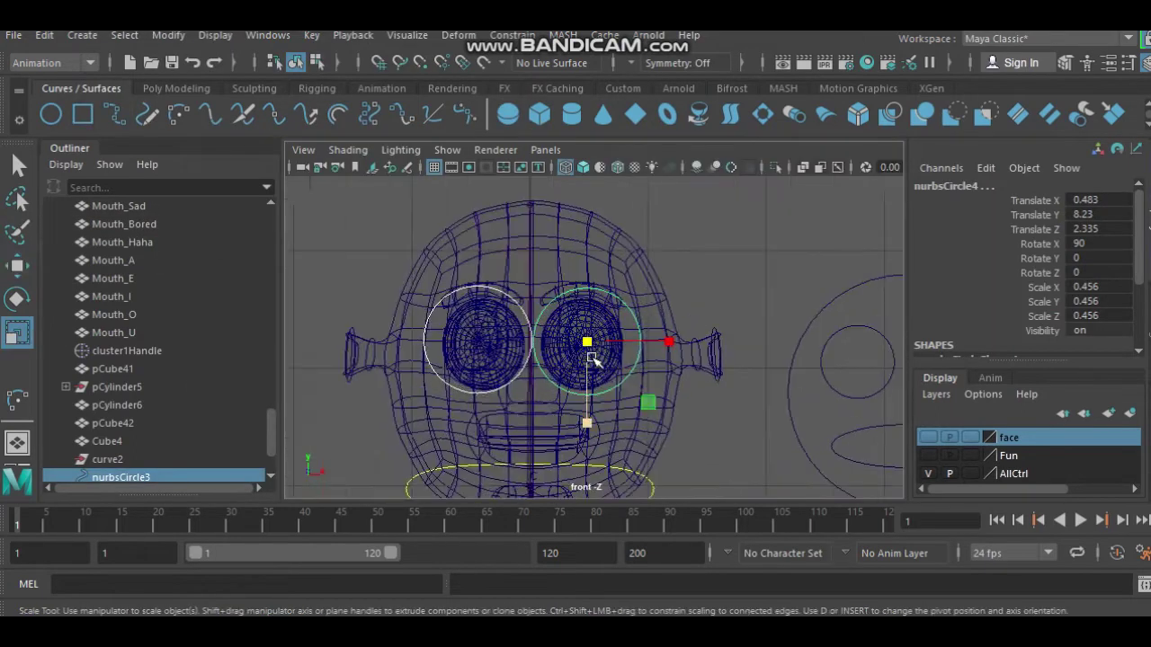
pyautogui.moveTo(590, 356); pyautogui.dragTo(586, 347)
pyautogui.scroll(1, 586, 347)
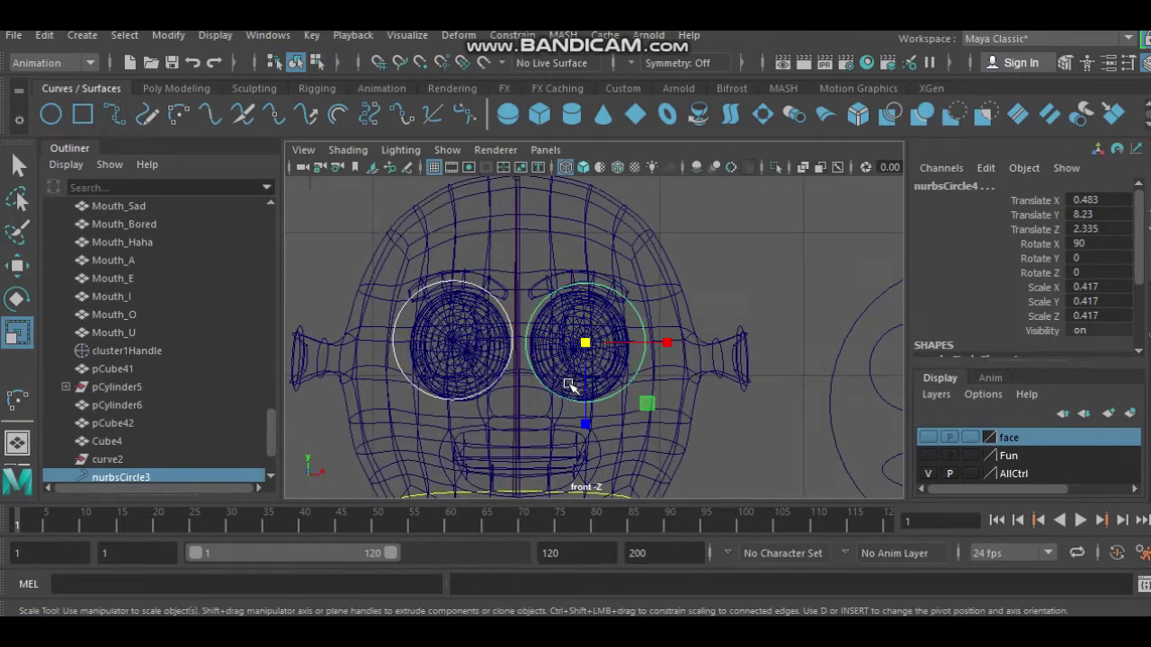
pyautogui.scroll(2, 569, 385)
# Inspect each eye circle's fit from the front and perspective views
pyautogui.press('w')
pyautogui.scroll(1, 490, 387)
pyautogui.scroll(1, 486, 272)
pyautogui.click(484, 272)
pyautogui.keyDown('alt'); pyautogui.moveTo(515, 275); pyautogui.dragTo(628, 283, button='middle'); pyautogui.keyUp('alt')
pyautogui.press('space')
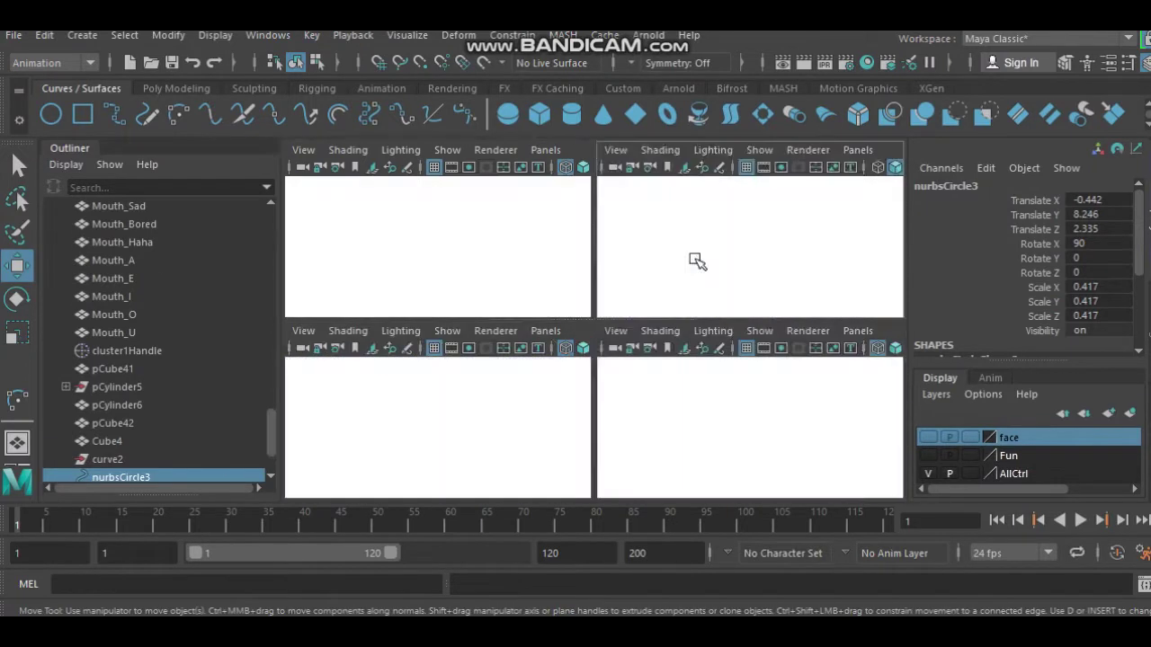
pyautogui.press('space')
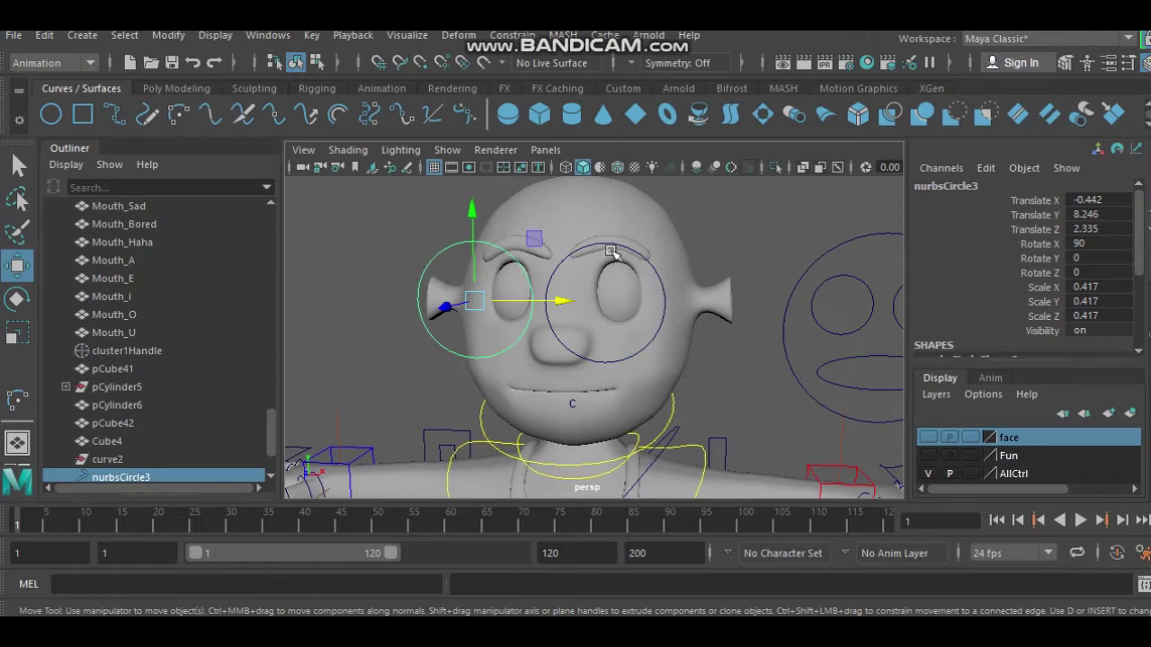
pyautogui.keyDown('alt'); pyautogui.moveTo(611, 252); pyautogui.dragTo(659, 273); pyautogui.keyUp('alt')
pyautogui.click(724, 295)
pyautogui.keyDown('alt'); pyautogui.moveTo(723, 295); pyautogui.dragTo(683, 274); pyautogui.keyUp('alt')
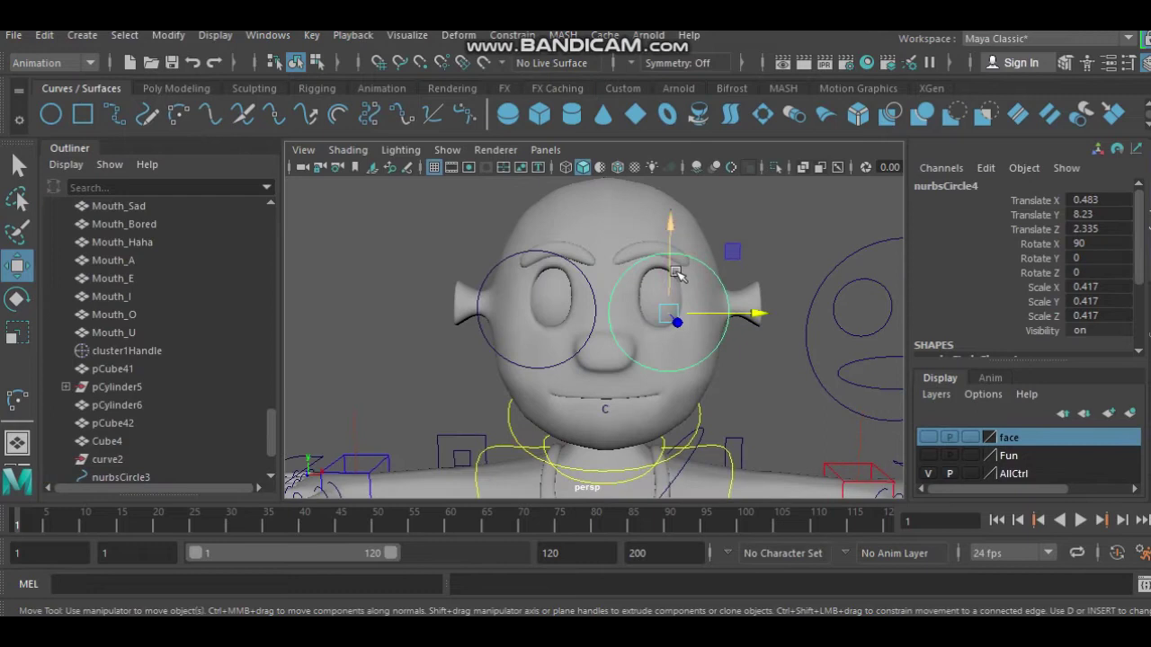
# Duplicate the right eye circle, move the copy between the eyes and stretch it into a wide oval
pyautogui.hotkey('ctrl', 'd')
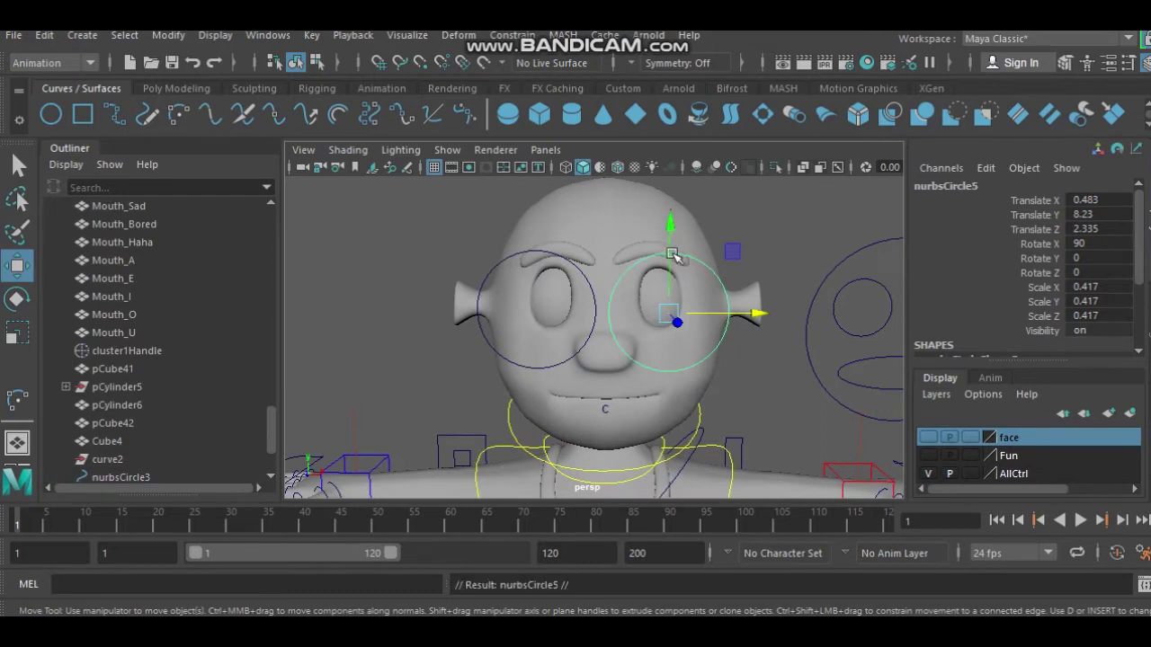
pyautogui.moveTo(758, 314); pyautogui.dragTo(679, 314)
pyautogui.press('r')
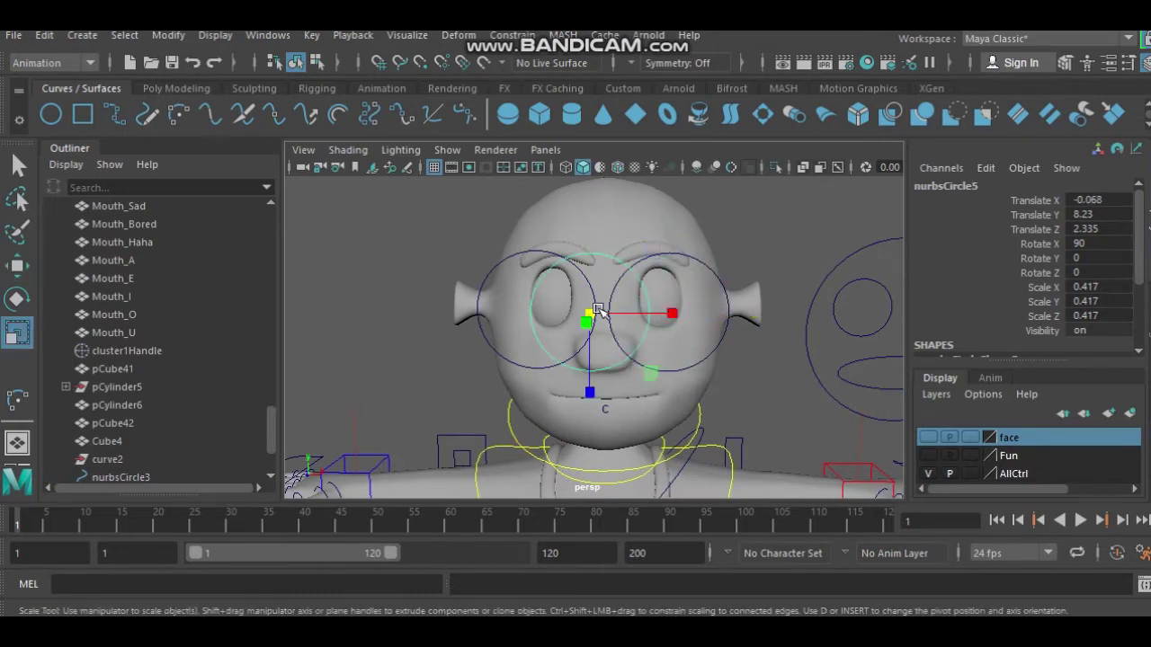
pyautogui.moveTo(589, 392); pyautogui.dragTo(589, 431)
pyautogui.moveTo(672, 313)
pyautogui.mouseDown()
pyautogui.moveTo(827, 314)
pyautogui.moveTo(683, 346)
pyautogui.mouseUp()
# Centre the oval between the eyes at translate 0.007, 8.257, 2.335 in the front view
pyautogui.press('space')
pyautogui.press('space')
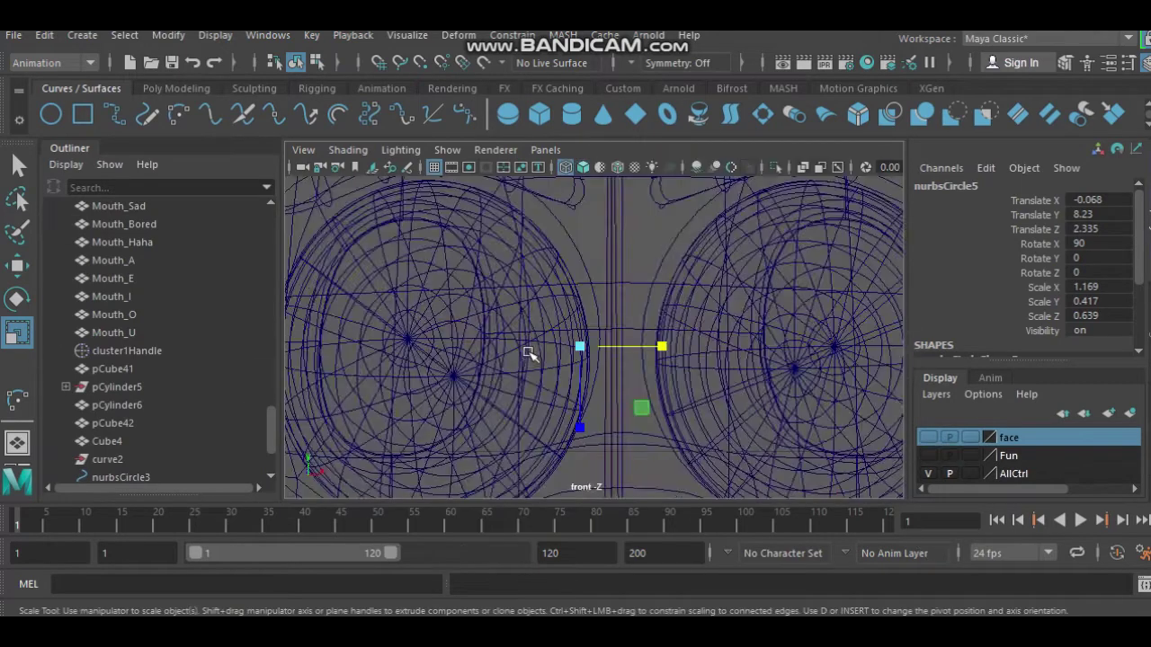
pyautogui.scroll(-3, 529, 354)
pyautogui.press('w')
pyautogui.scroll(2, 558, 349)
pyautogui.scroll(2, 616, 362)
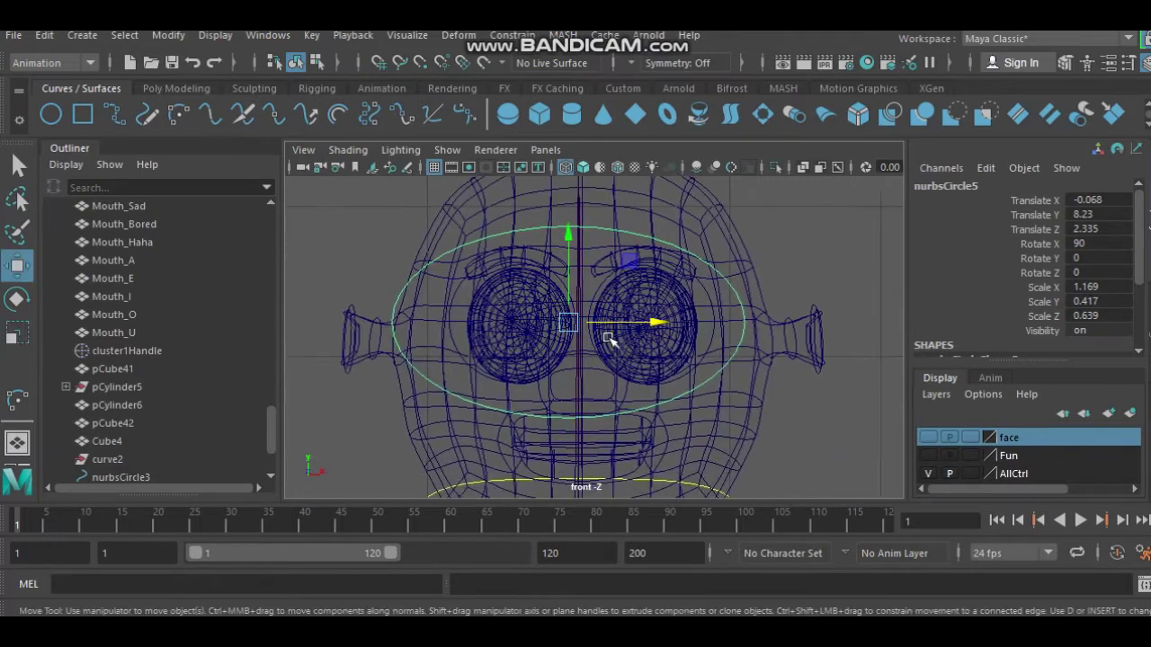
pyautogui.scroll(2, 605, 332)
pyautogui.scroll(-1, 597, 317)
pyautogui.scroll(-4, 601, 322)
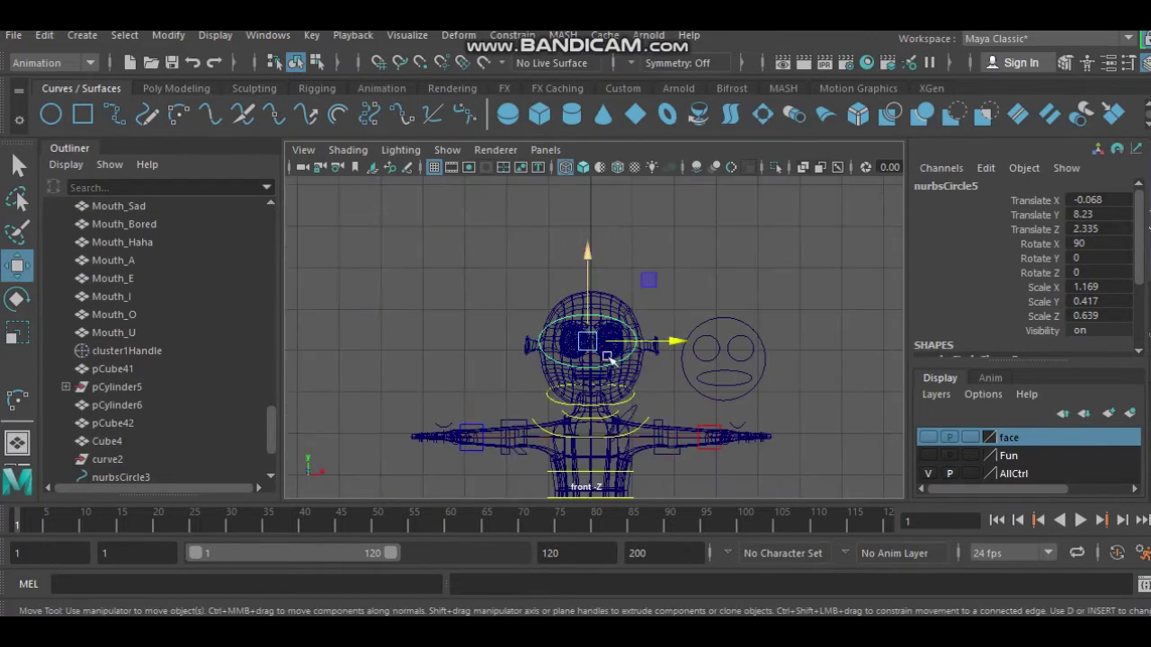
pyautogui.scroll(1, 617, 333)
pyautogui.scroll(2, 617, 333)
pyautogui.moveTo(613, 349); pyautogui.dragTo(620, 347)
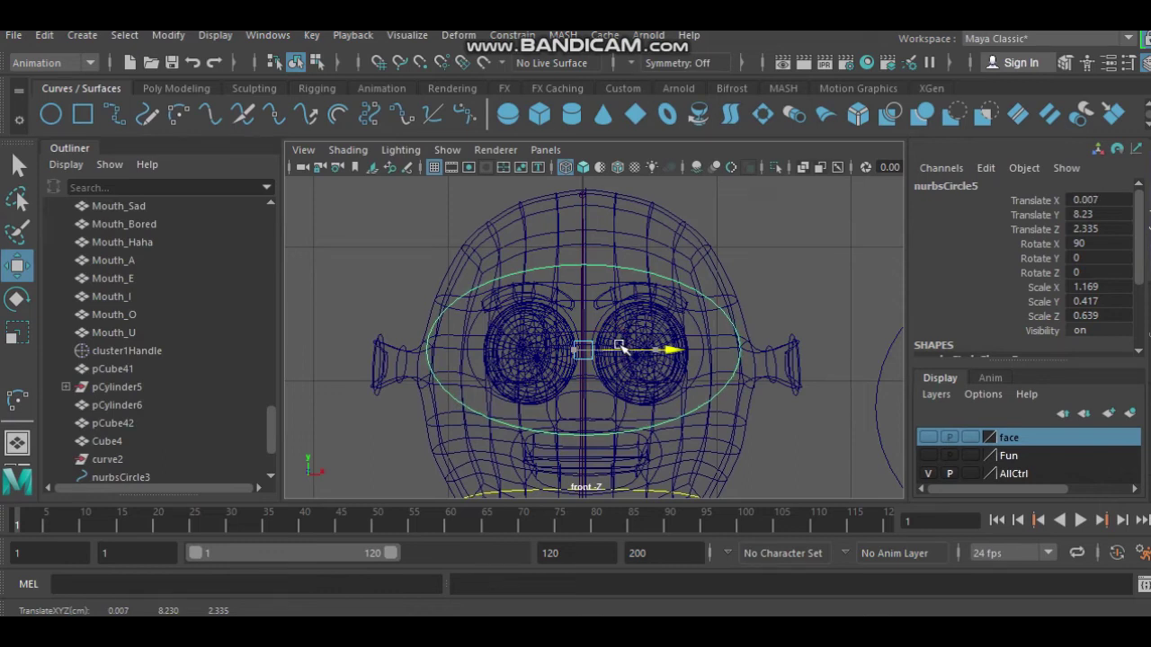
# Scale nurbsCircle5 to 1.013, 0.417, 0.589 so it encloses both eyes
pyautogui.press('r')
pyautogui.click(599, 347)
pyautogui.click(614, 389)
pyautogui.moveTo(585, 423); pyautogui.dragTo(585, 403)
pyautogui.moveTo(646, 347)
pyautogui.mouseDown()
pyautogui.moveTo(659, 350)
pyautogui.moveTo(644, 349)
pyautogui.mouseUp()
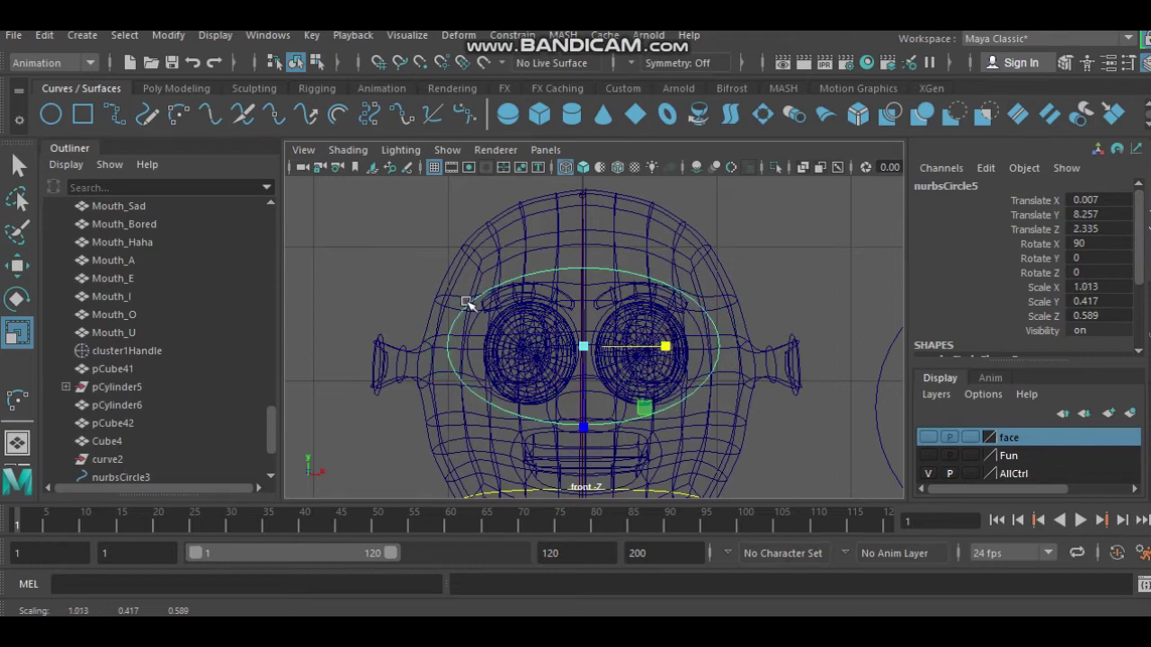
# Switch the oval to Control Vertex editing
pyautogui.moveTo(465, 313); pyautogui.dragTo(364, 171, button='right')
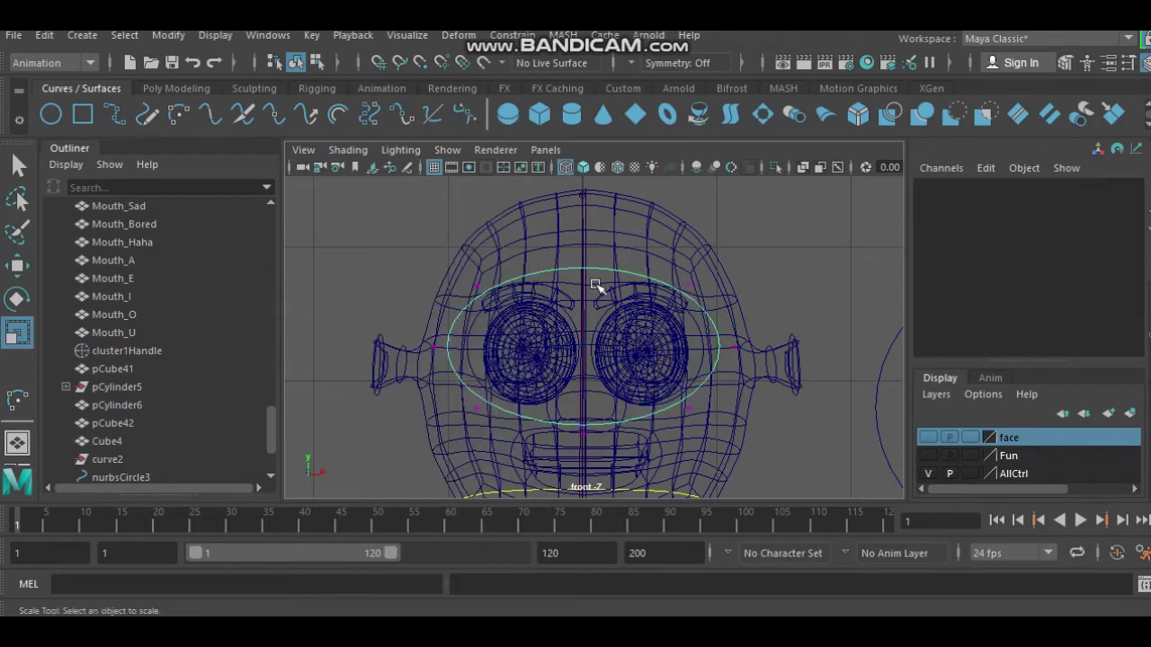
pyautogui.scroll(2, 579, 233)
pyautogui.click(578, 236)
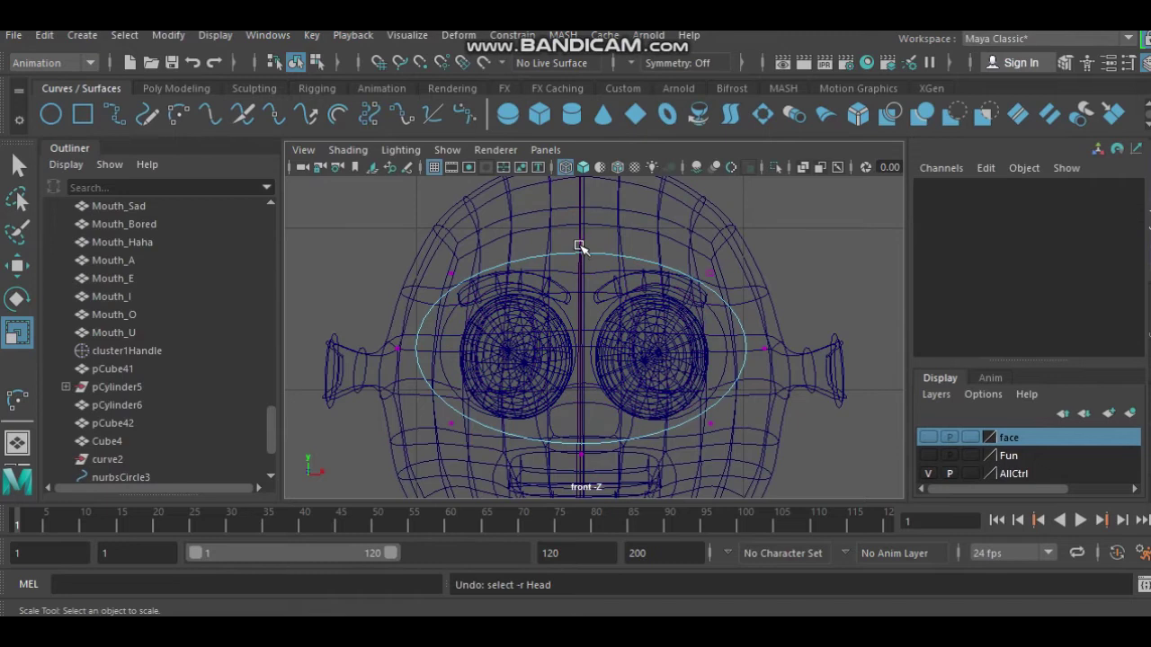
# Squash the whole circle into a flat oval around the eyes
pyautogui.moveTo(580, 246); pyautogui.dragTo(620, 256)
pyautogui.press('F8')
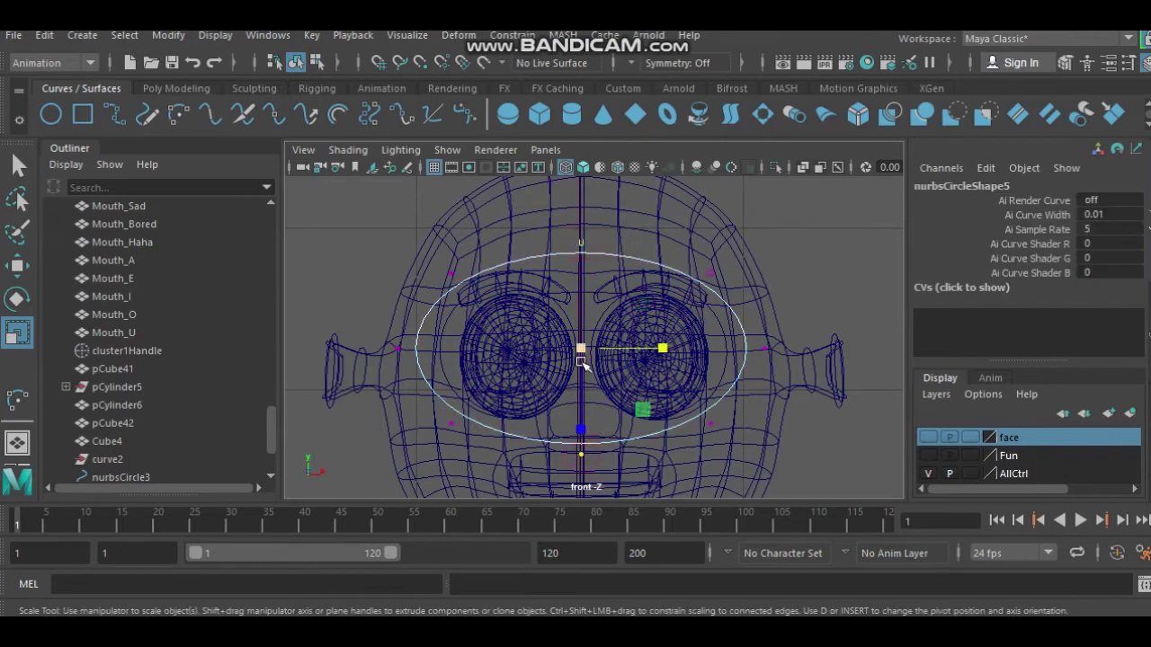
pyautogui.click(586, 425)
pyautogui.hotkey('ctrl', 'z')
pyautogui.moveTo(586, 423); pyautogui.dragTo(577, 368)
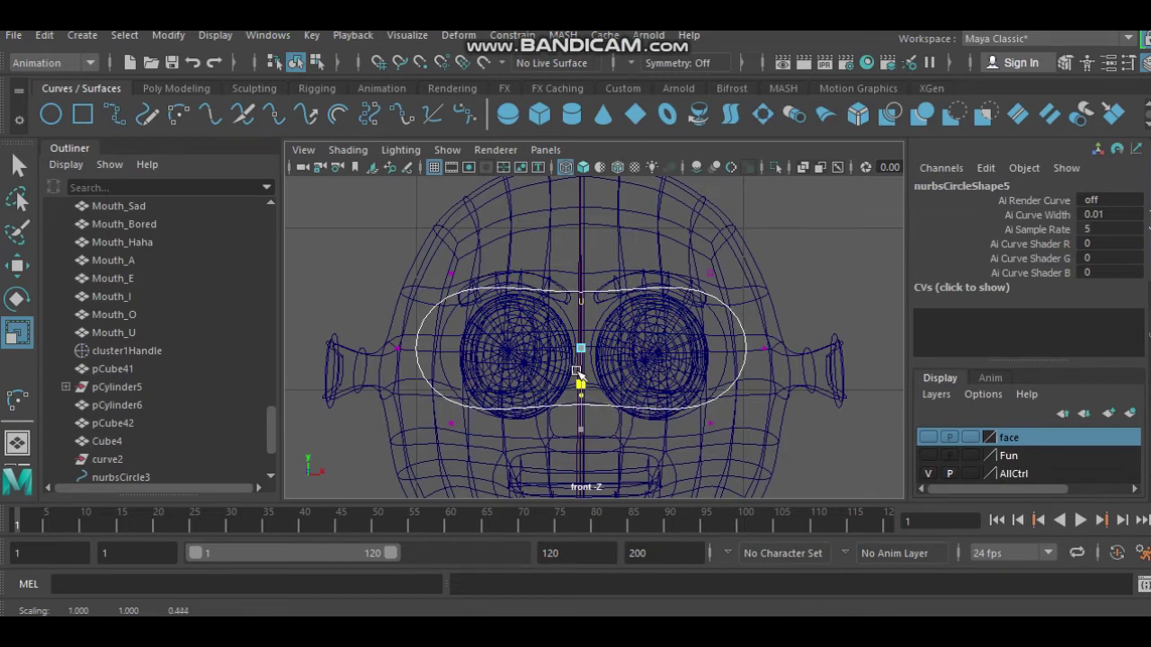
# Select the lower control vertices below the eyes and scale them apart vertically
pyautogui.press('q')
pyautogui.click(450, 272)
pyautogui.click(447, 416)
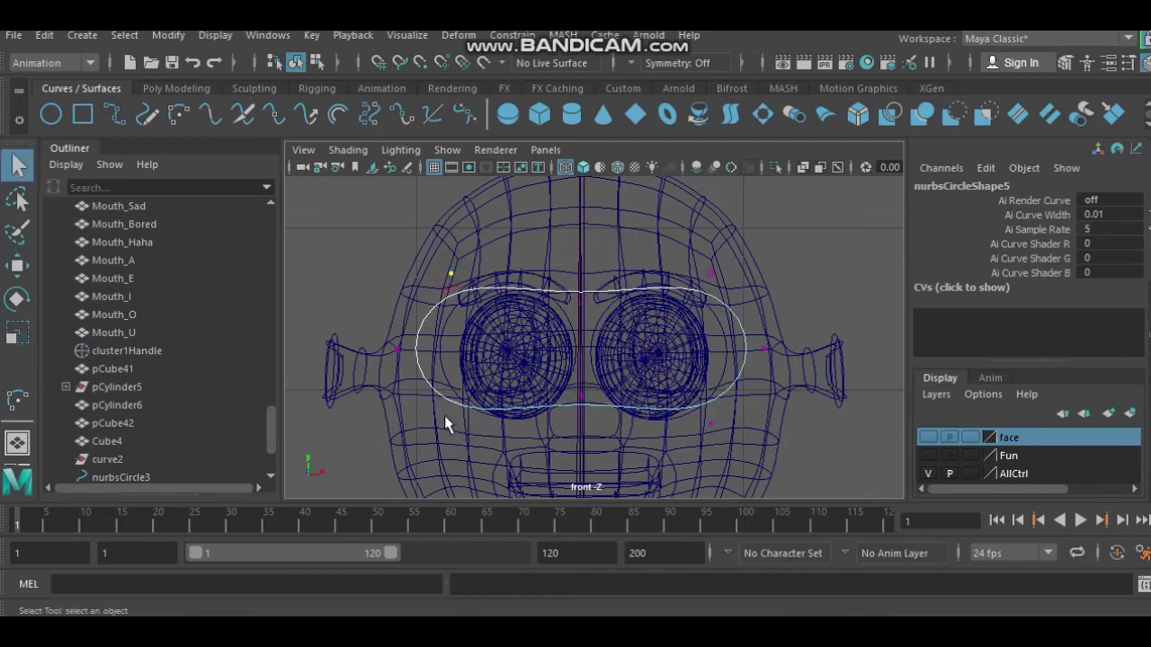
pyautogui.click(451, 422)
pyautogui.press('r')
pyautogui.moveTo(581, 430); pyautogui.dragTo(590, 406)
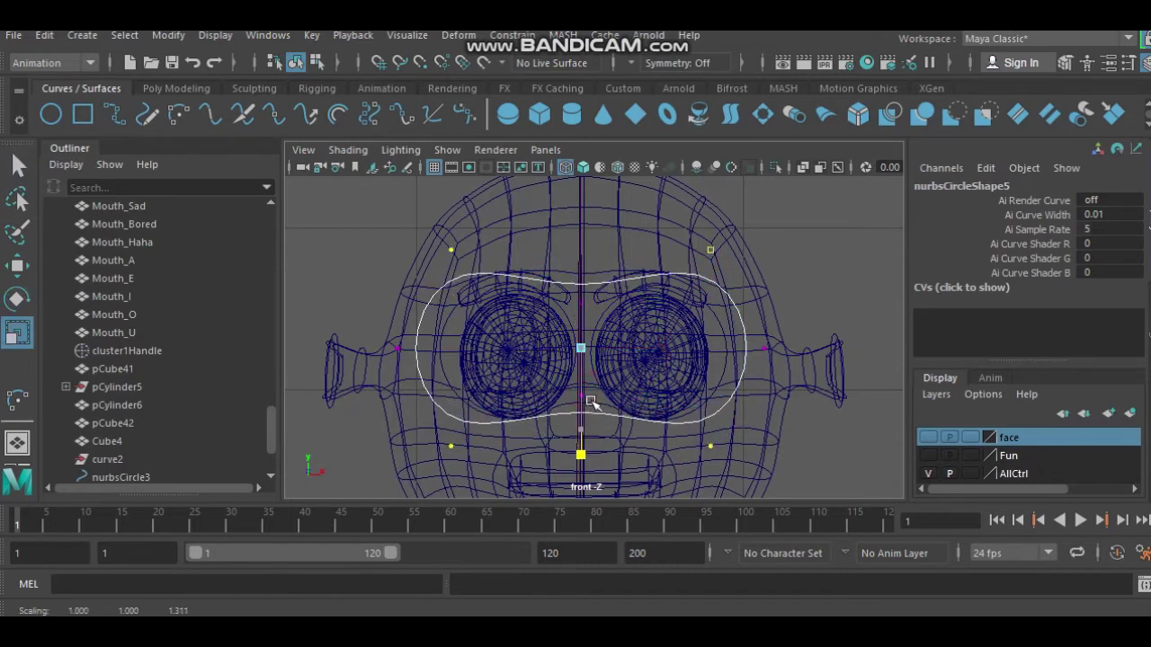
# In Object Mode, lower the goggle curve to Y 8.212 and narrow it to scale X 0.856
pyautogui.press('q')
pyautogui.moveTo(602, 286); pyautogui.dragTo(684, 173, button='right')
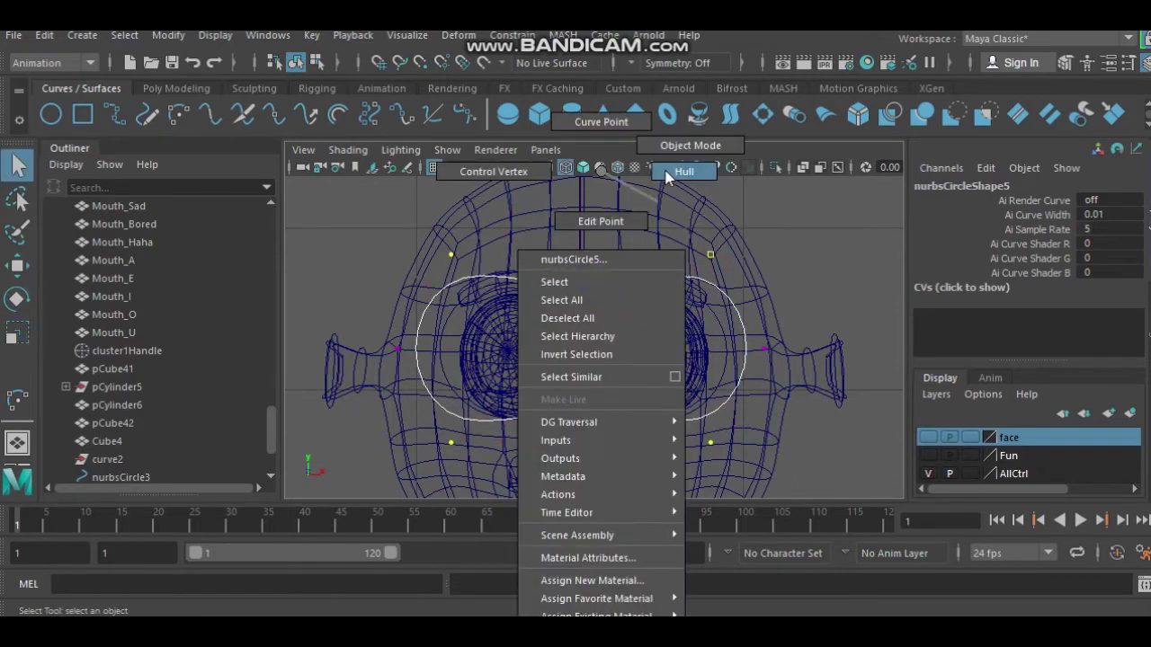
pyautogui.click(386, 247)
pyautogui.click(441, 288)
pyautogui.press('w')
pyautogui.moveTo(581, 286); pyautogui.dragTo(580, 298)
pyautogui.press('r')
pyautogui.moveTo(659, 355); pyautogui.dragTo(645, 356)
pyautogui.press('space')
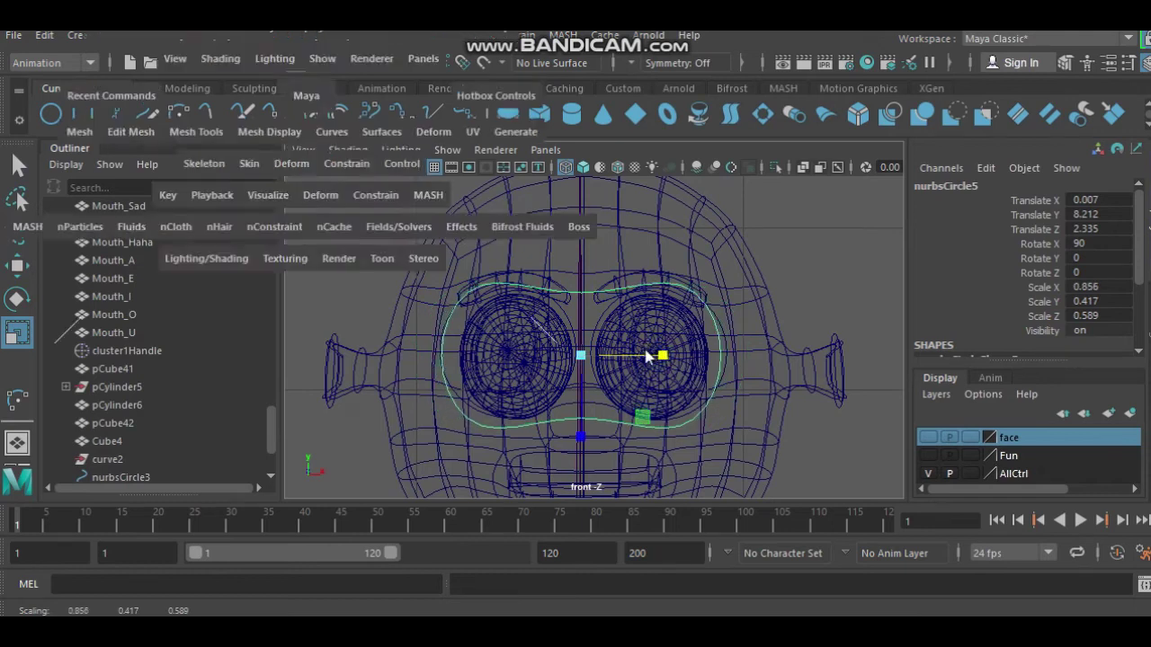
pyautogui.press('space')
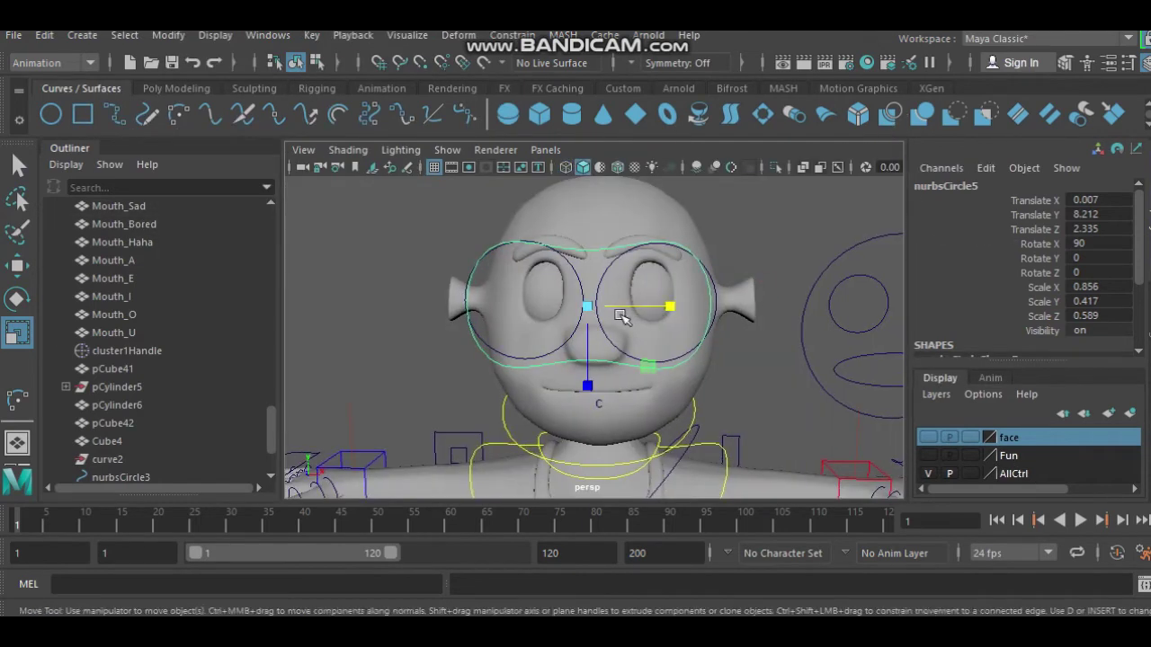
# Raise the goggle curve slightly and scale it to X 0.988 and Z 0.643
pyautogui.press('w')
pyautogui.moveTo(586, 279); pyautogui.dragTo(589, 254)
pyautogui.press('r')
pyautogui.click(589, 253)
pyautogui.hotkey('ctrl', 'z')
pyautogui.moveTo(587, 382)
pyautogui.mouseDown()
pyautogui.moveTo(673, 302)
pyautogui.moveTo(726, 333)
pyautogui.mouseUp()
pyautogui.press('q')
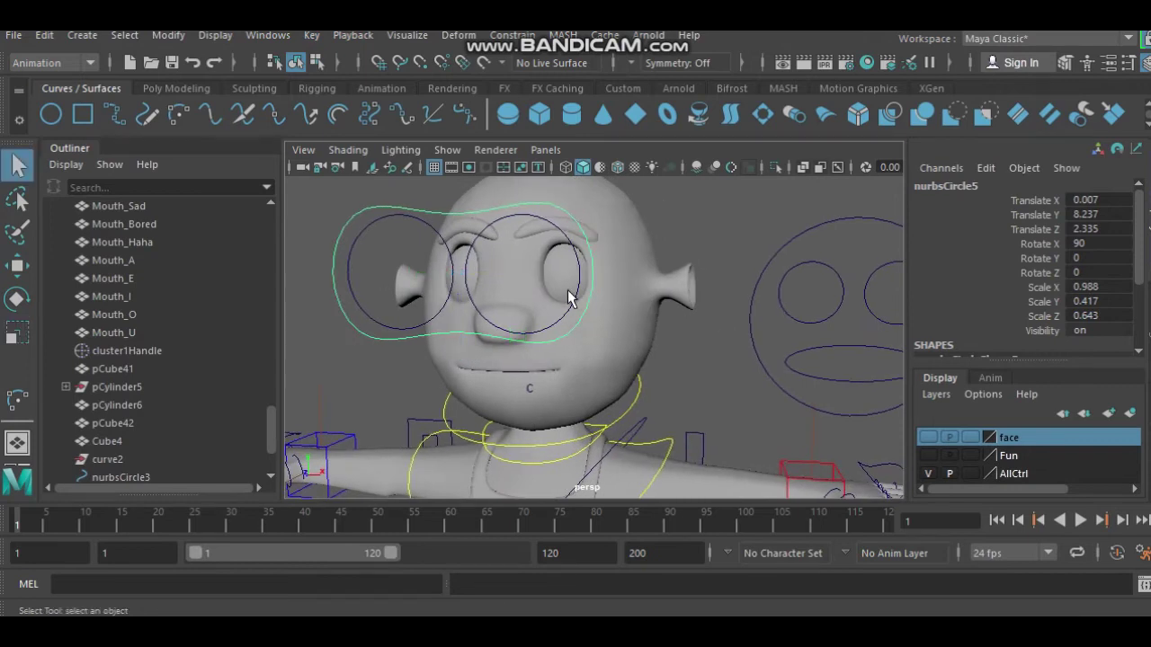
# Select both eye circles with the head viewed front-on, then frame the whole character
pyautogui.keyDown('alt'); pyautogui.moveTo(575, 296); pyautogui.dragTo(602, 300); pyautogui.keyUp('alt')
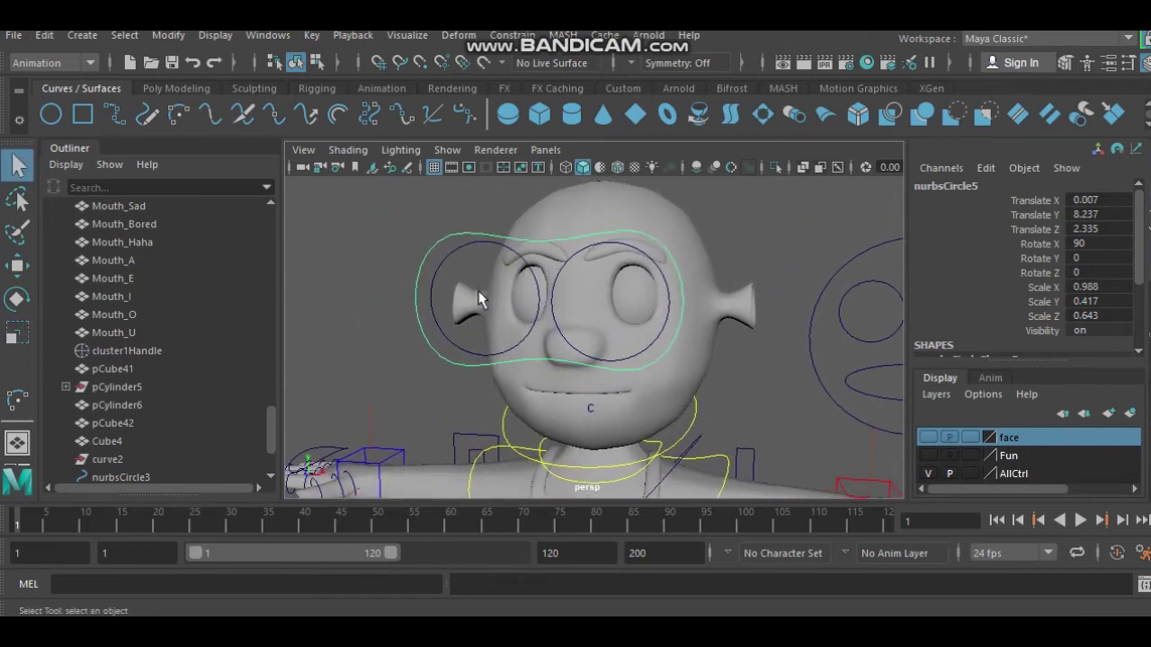
pyautogui.click(439, 238)
pyautogui.click(558, 268)
pyautogui.moveTo(568, 263)
pyautogui.keyDown('alt'); pyautogui.mouseDown()
pyautogui.moveTo(626, 332)
pyautogui.moveTo(547, 321)
pyautogui.mouseUp(); pyautogui.keyUp('alt')
pyautogui.scroll(3, 547, 321)
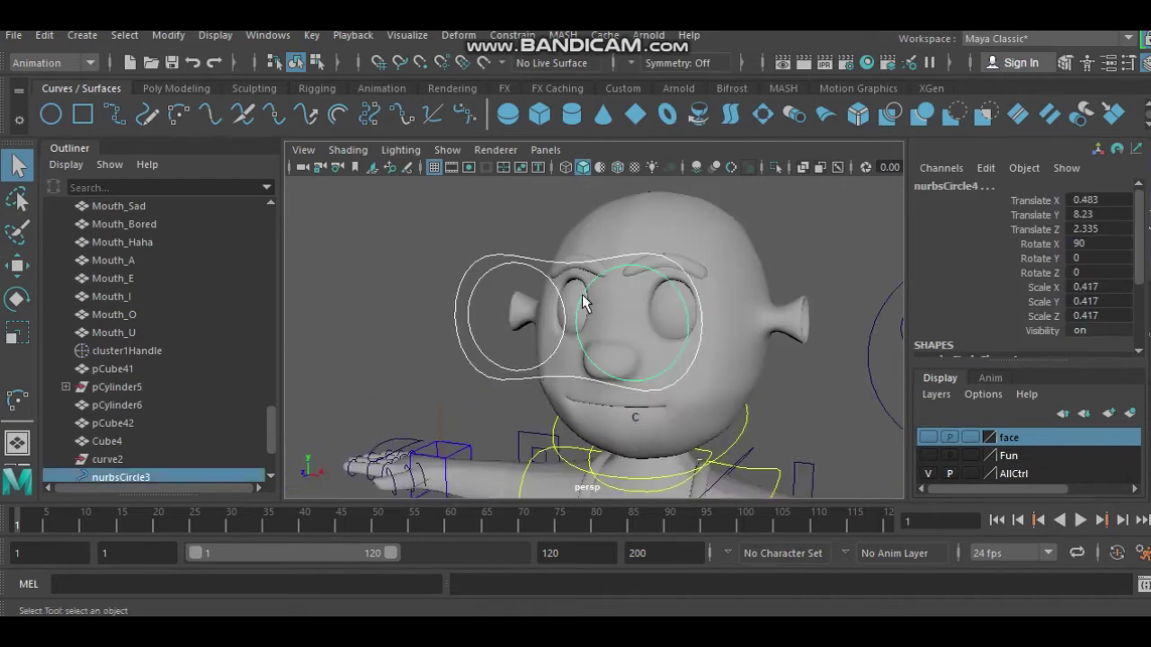
# Freeze transformations on the selected goggle and eye control curves
pyautogui.click(168, 34)
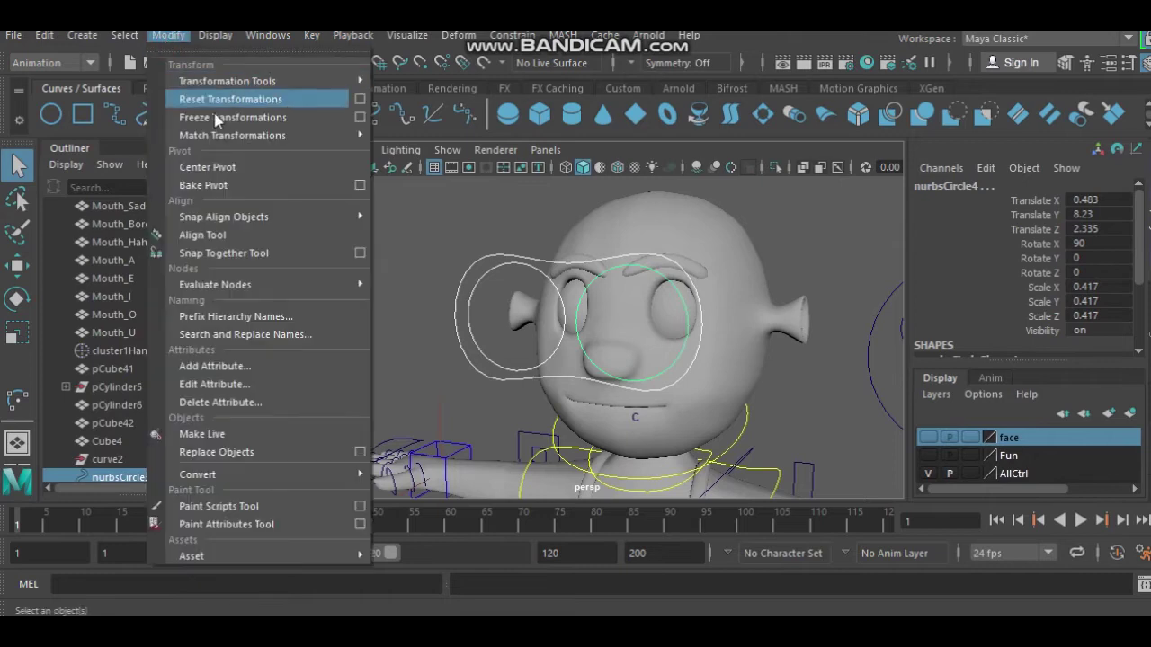
pyautogui.click(267, 124)
pyautogui.scroll(-3, 476, 214)
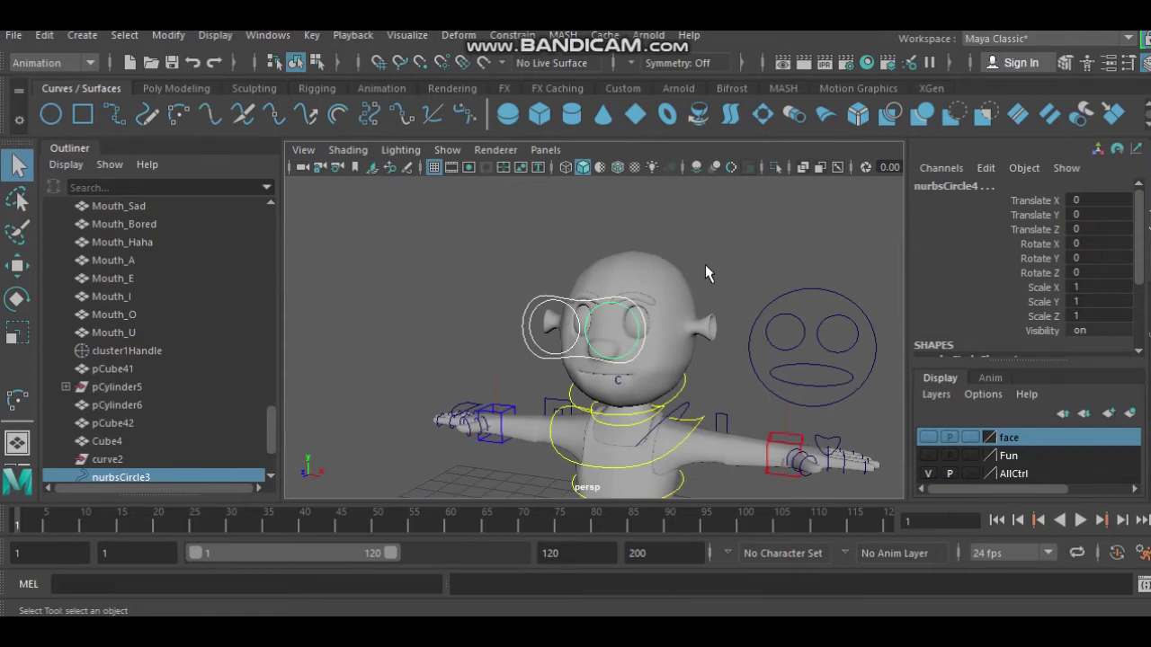
pyautogui.scroll(-2, 173, 421)
# Check the frozen control curves in the Outliner from a front view of the character
pyautogui.keyDown('shift'); pyautogui.click(174, 422); pyautogui.keyUp('shift')
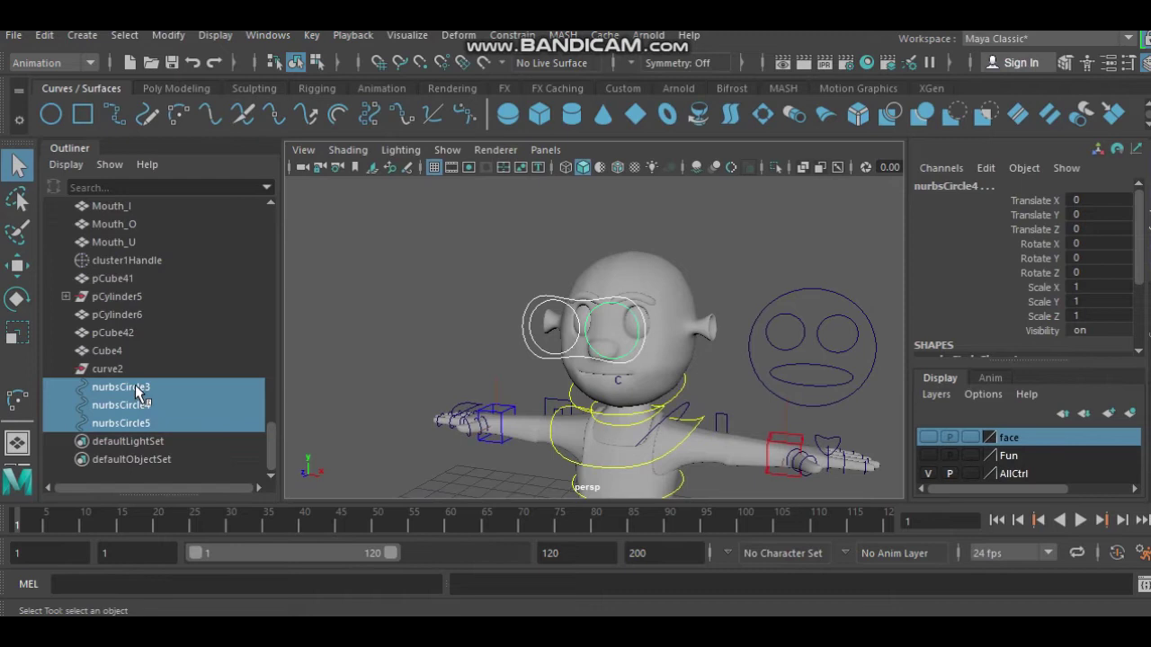
pyautogui.click(135, 388)
pyautogui.scroll(3, 481, 399)
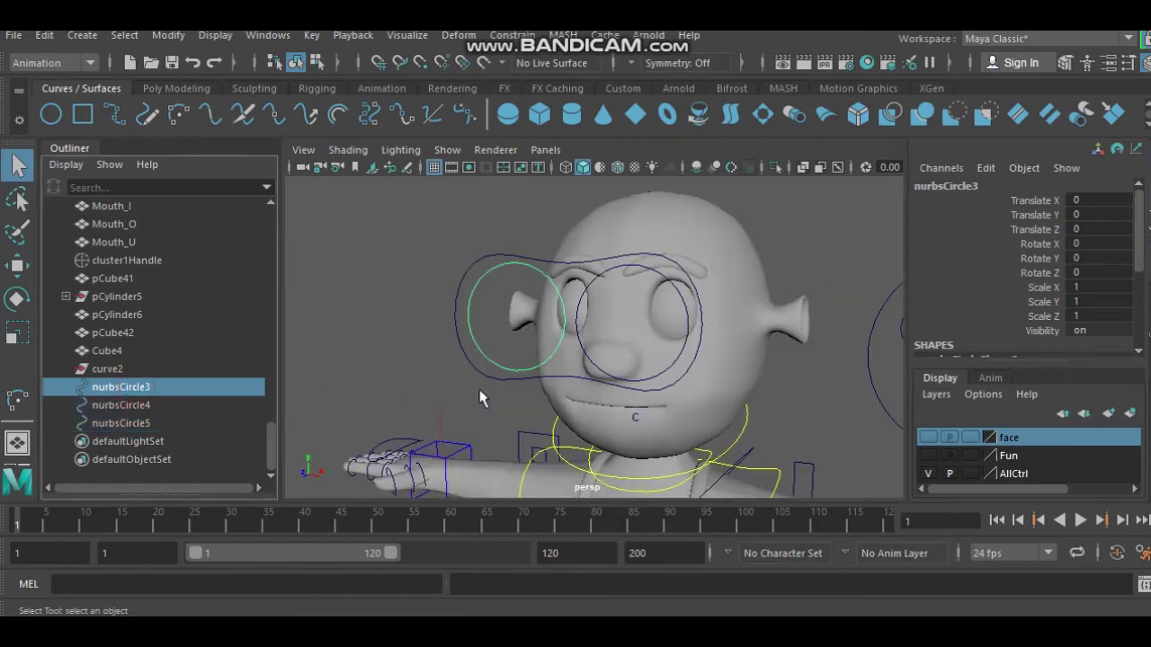
pyautogui.scroll(3, 452, 393)
pyautogui.scroll(-3, 452, 393)
pyautogui.keyDown('alt'); pyautogui.moveTo(452, 393); pyautogui.dragTo(560, 380); pyautogui.keyUp('alt')
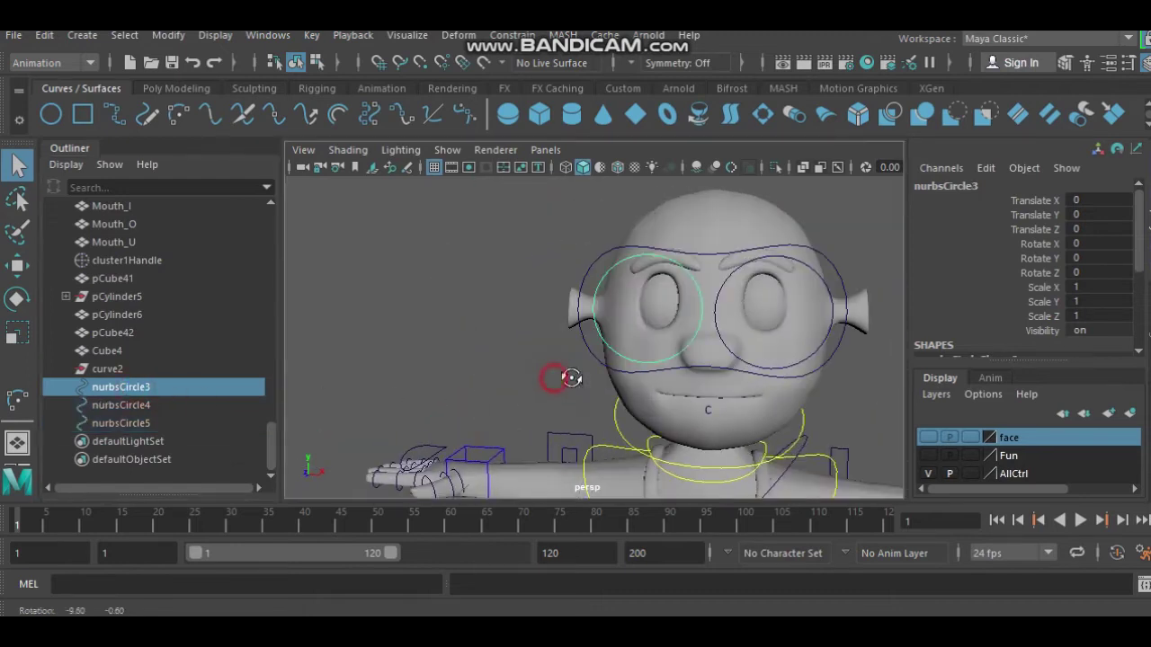
pyautogui.scroll(3, 605, 382)
pyautogui.scroll(2, 561, 385)
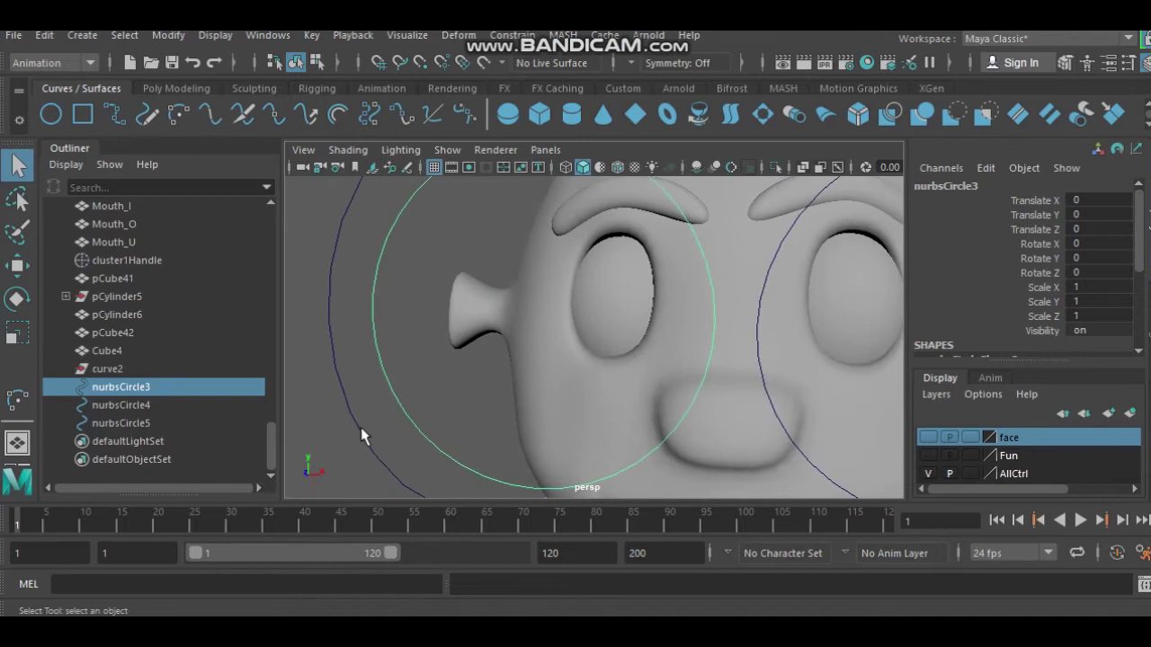
# Move nurbsCircle5 up in the Outliner to sit just below curve2
pyautogui.click(355, 433)
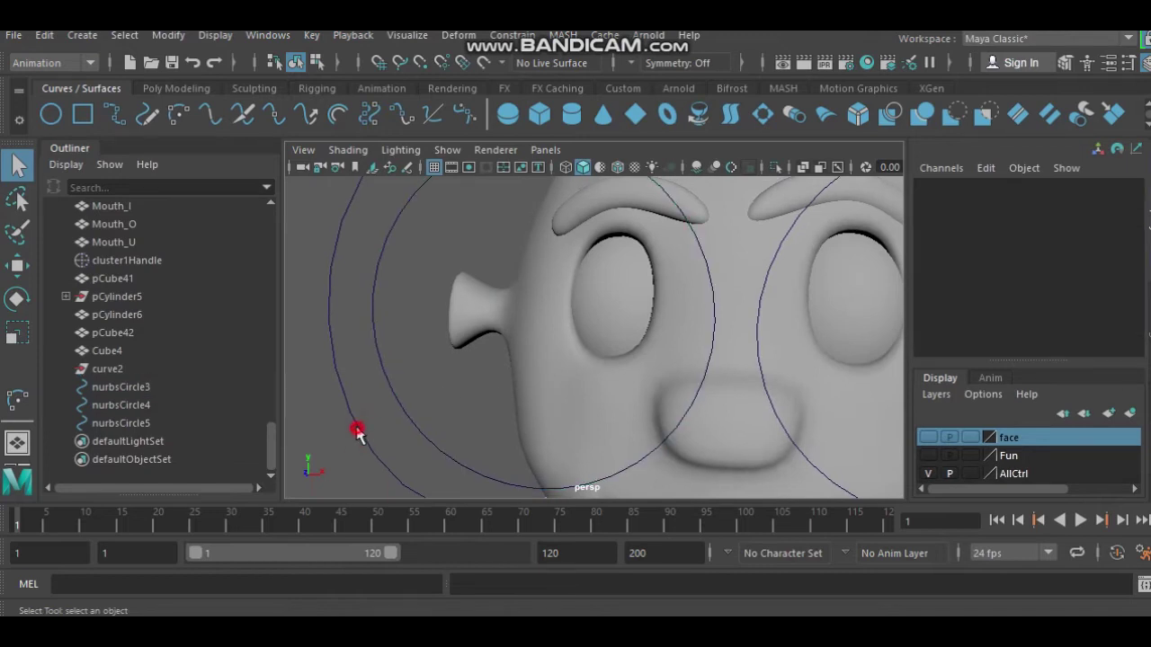
pyautogui.click(357, 434)
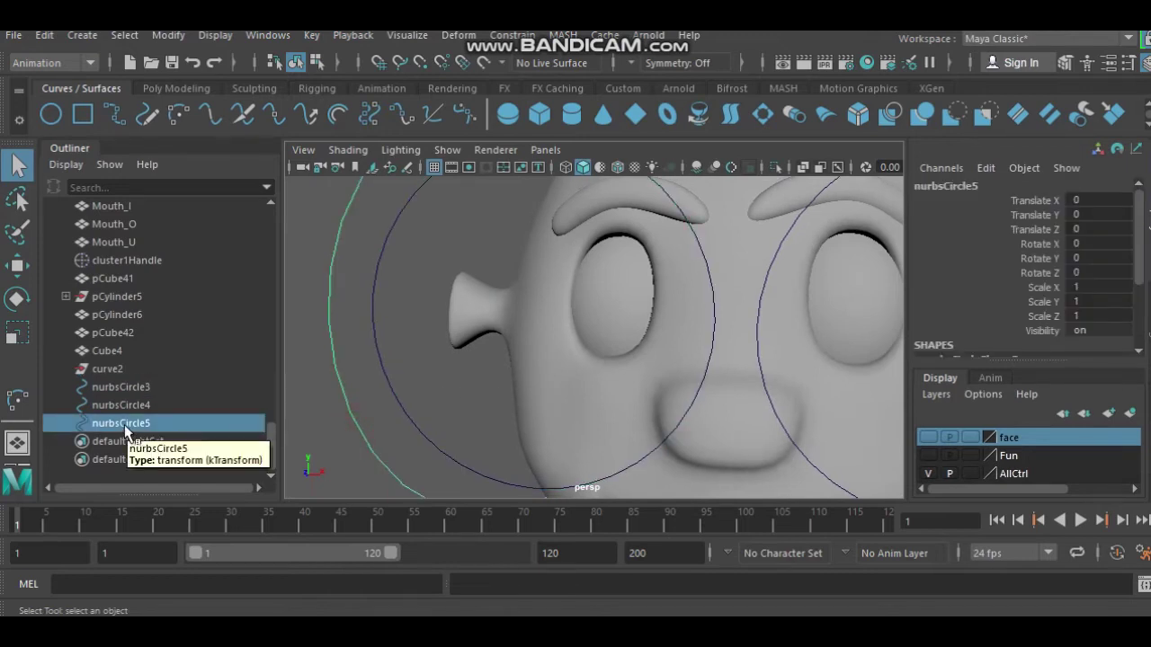
pyautogui.moveTo(124, 424); pyautogui.dragTo(126, 379)
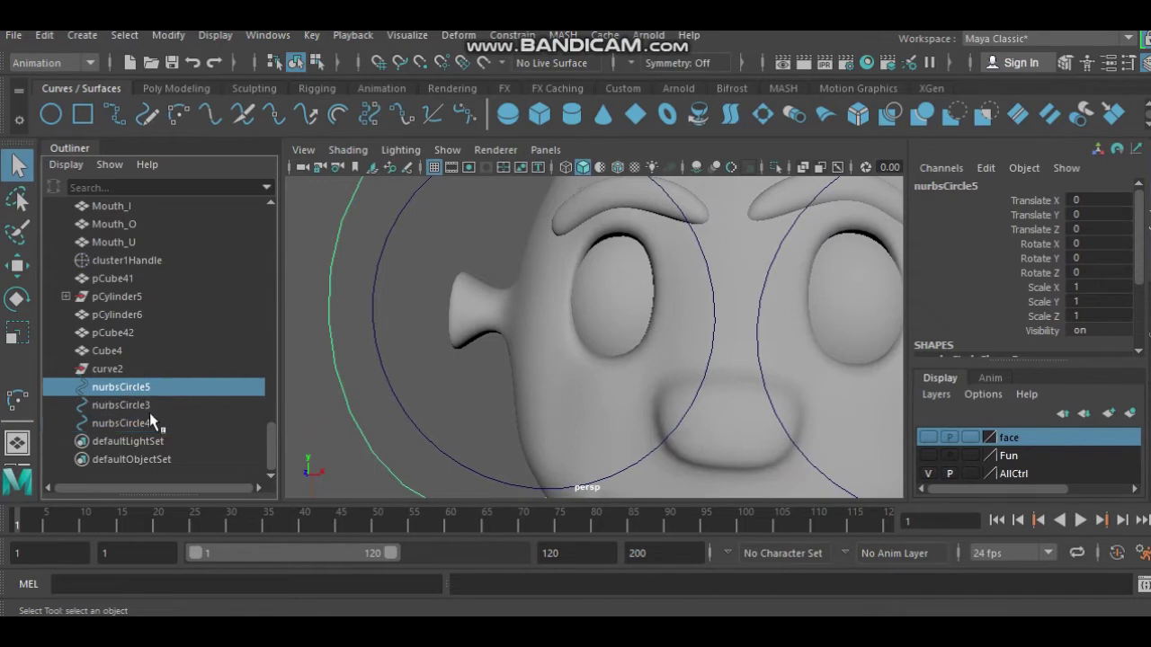
# Rename the goggle curve to eye_Ctrl
pyautogui.doubleClick(127, 386)
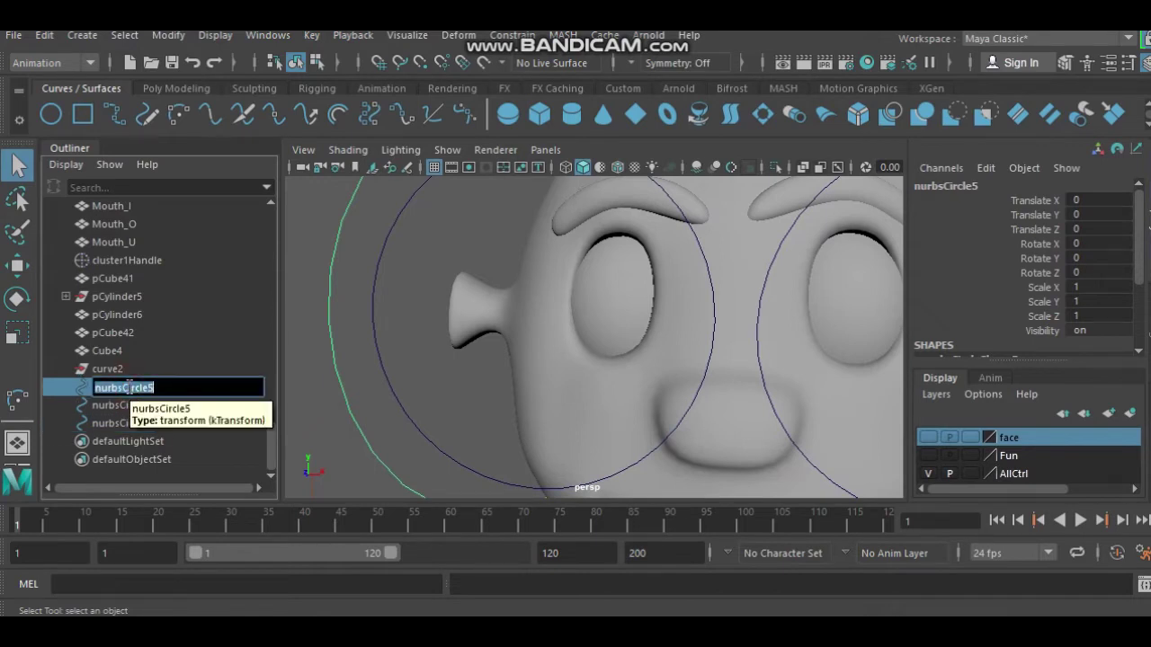
pyautogui.write('eye Ctrl')
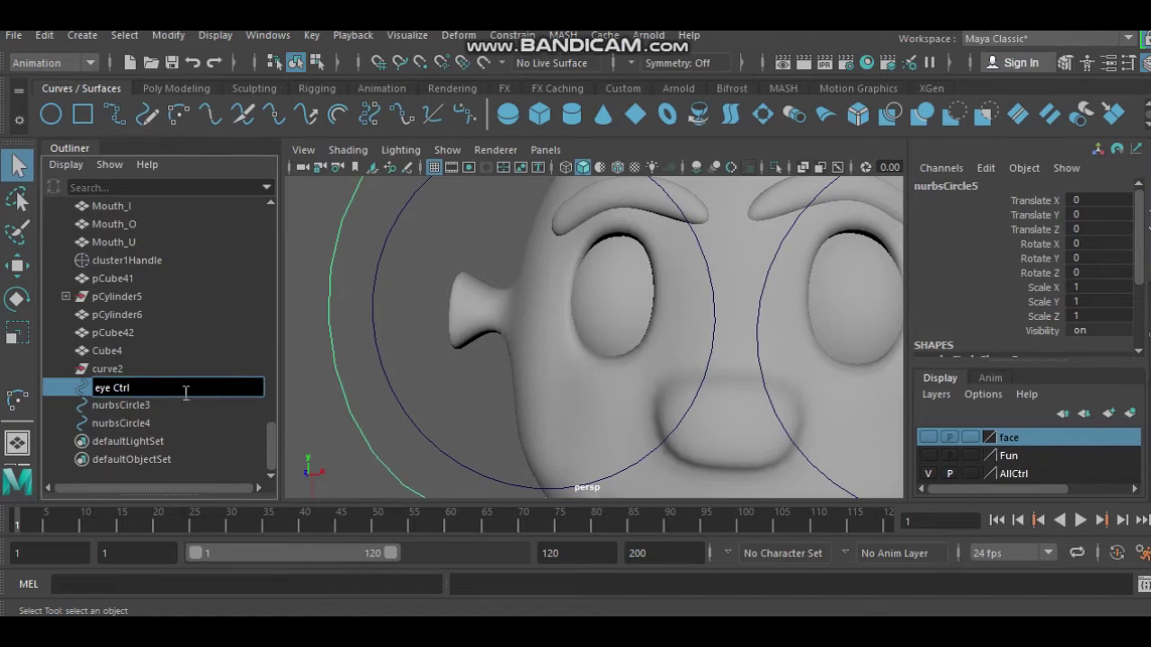
pyautogui.press('Return')
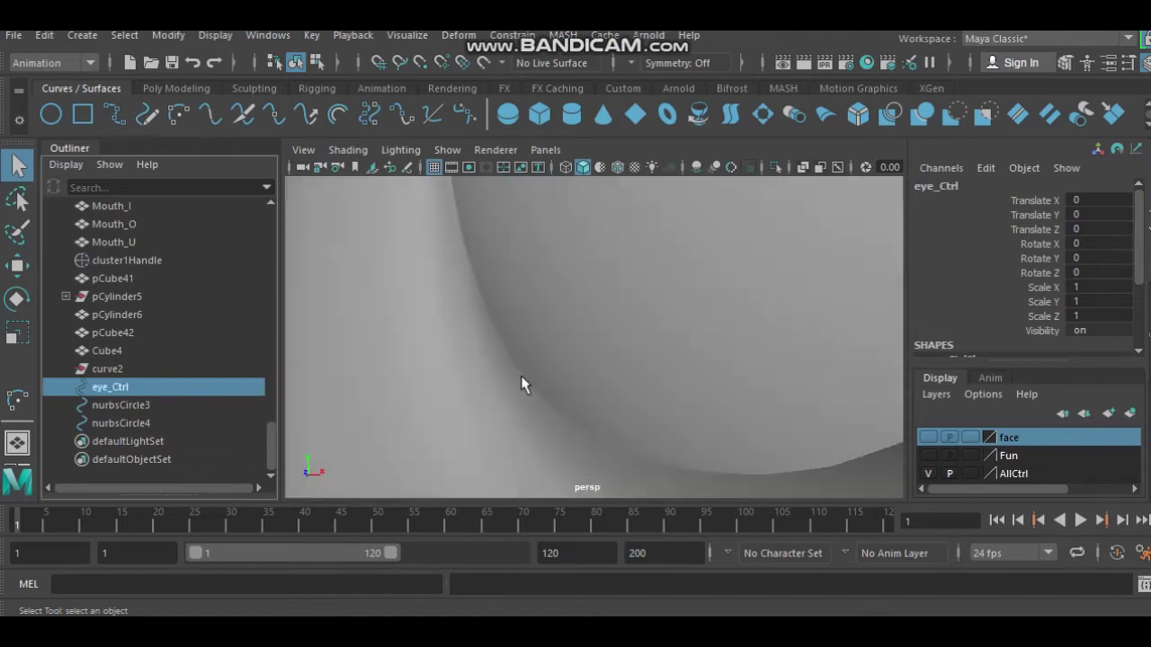
pyautogui.click(410, 421)
# Rename the first eye circle to R_Eye_Eye_Ctrl
pyautogui.doubleClick(147, 406)
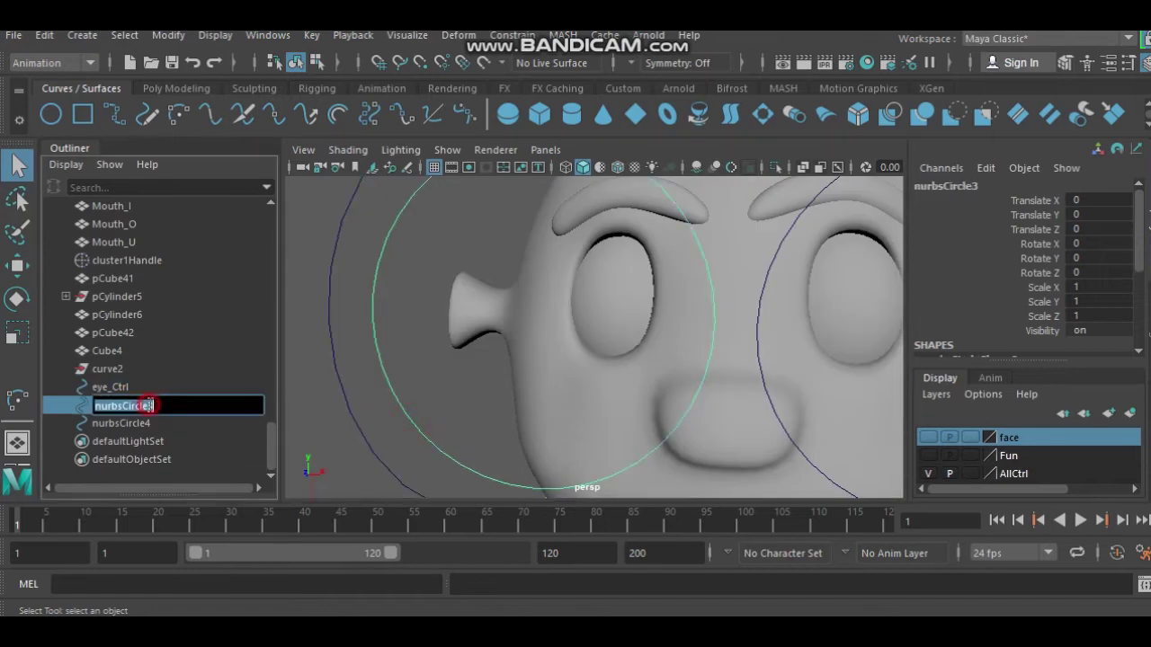
pyautogui.write('R Eye Eye Ctrl')
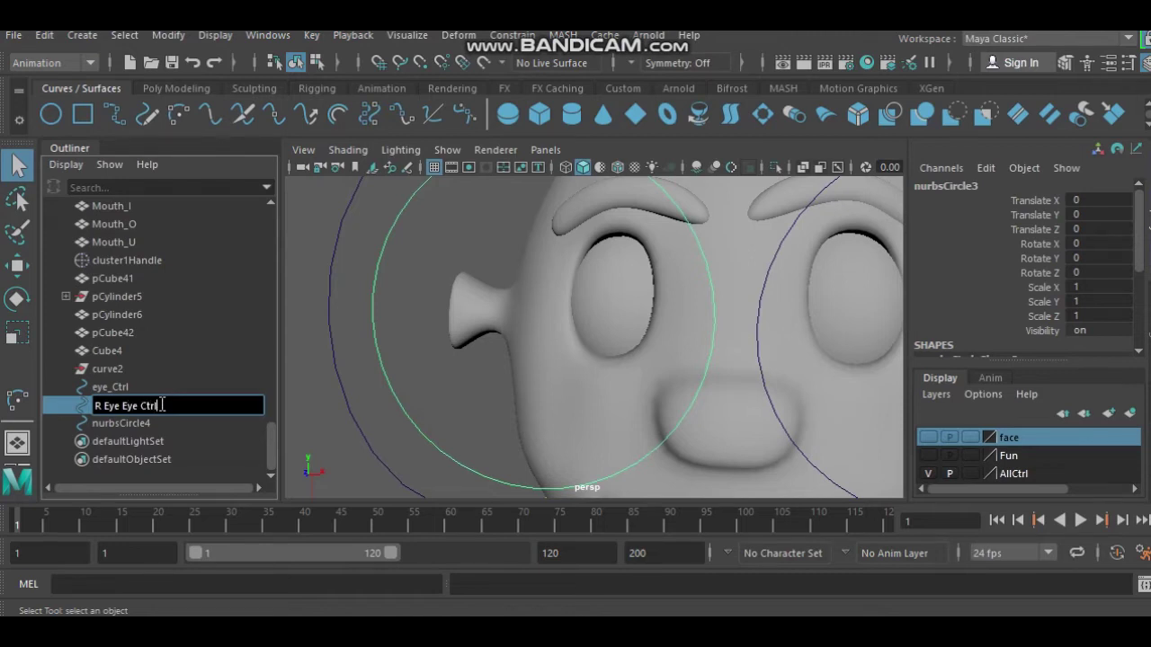
pyautogui.press('Return')
# Rename the second eye circle to L_EYe_Eye_Ctrl, correcting it from L_EYe_Ctrl
pyautogui.doubleClick(151, 423)
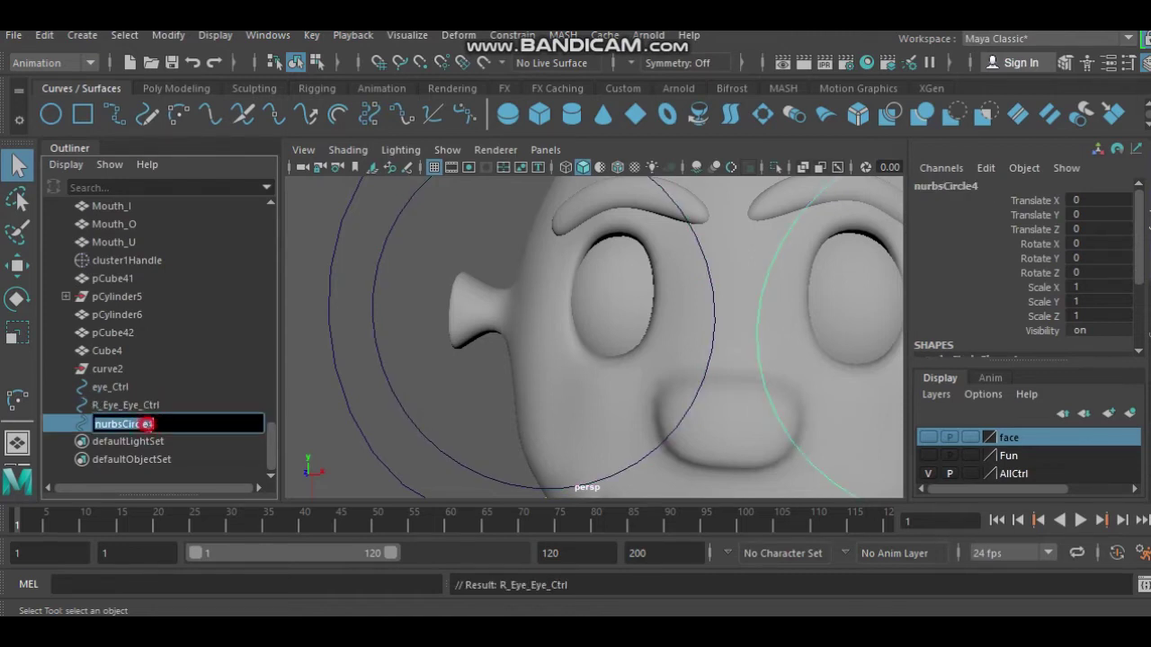
pyautogui.write('L EYe Ctrl')
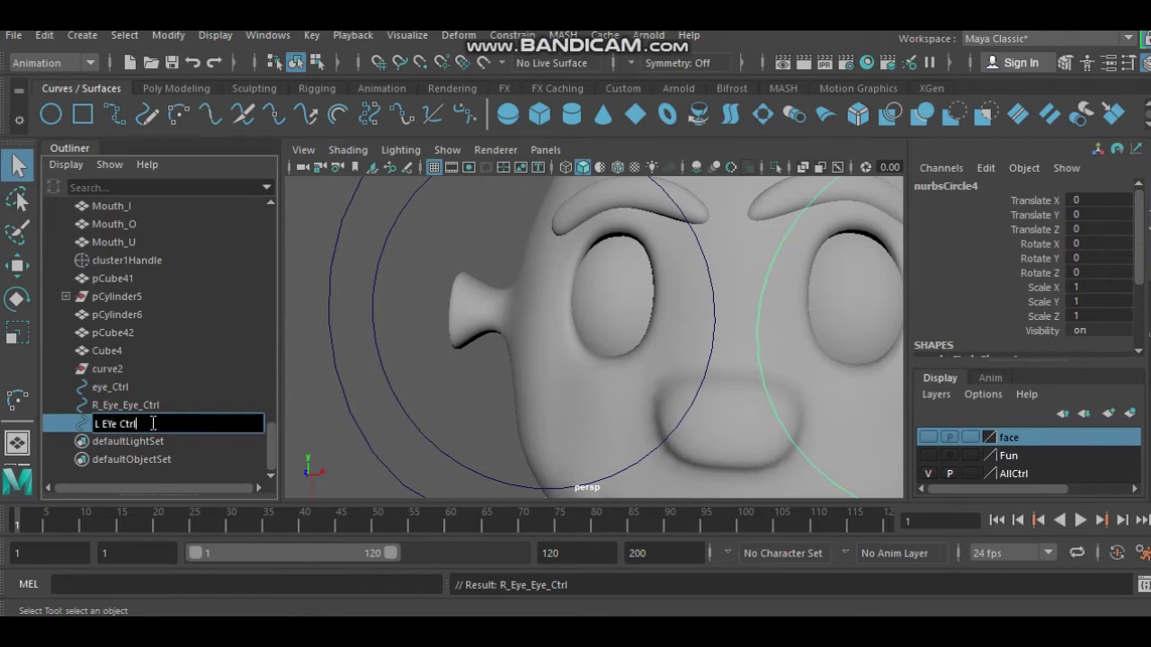
pyautogui.press('Return')
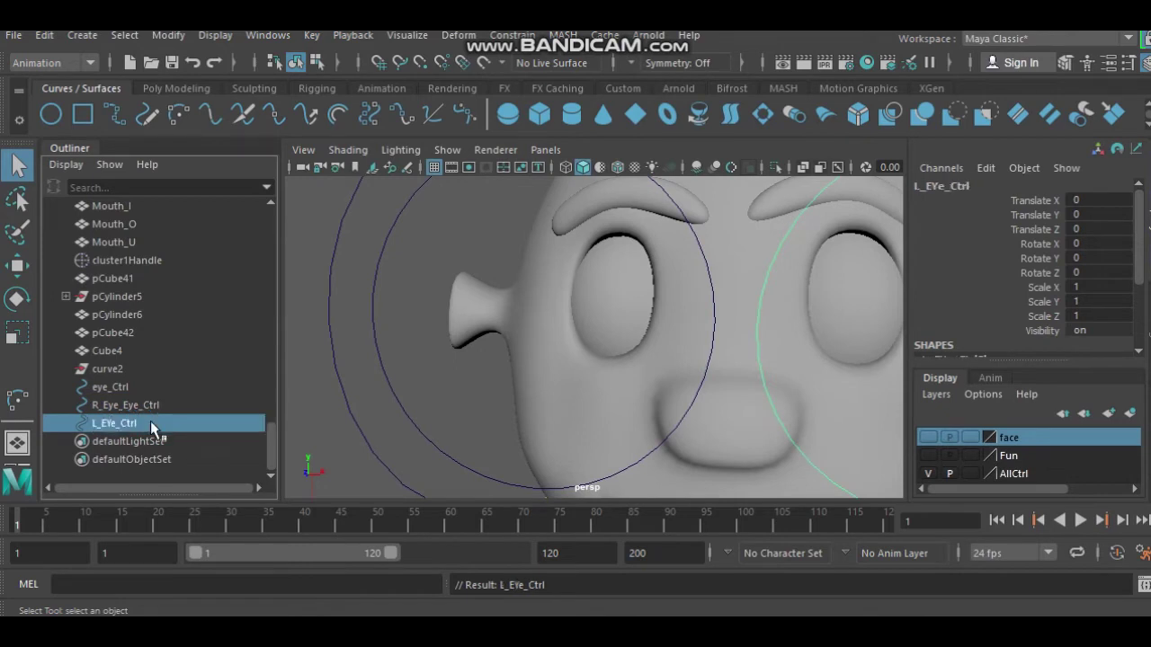
pyautogui.doubleClick(144, 421)
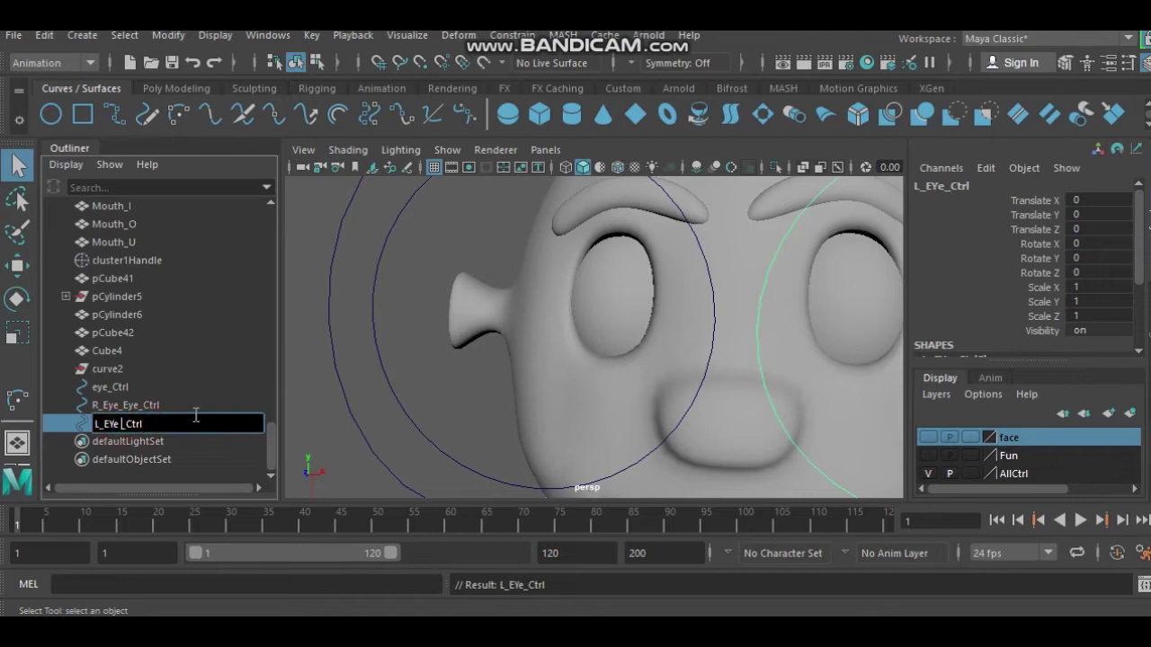
pyautogui.write('Eye_')
pyautogui.press('Return')
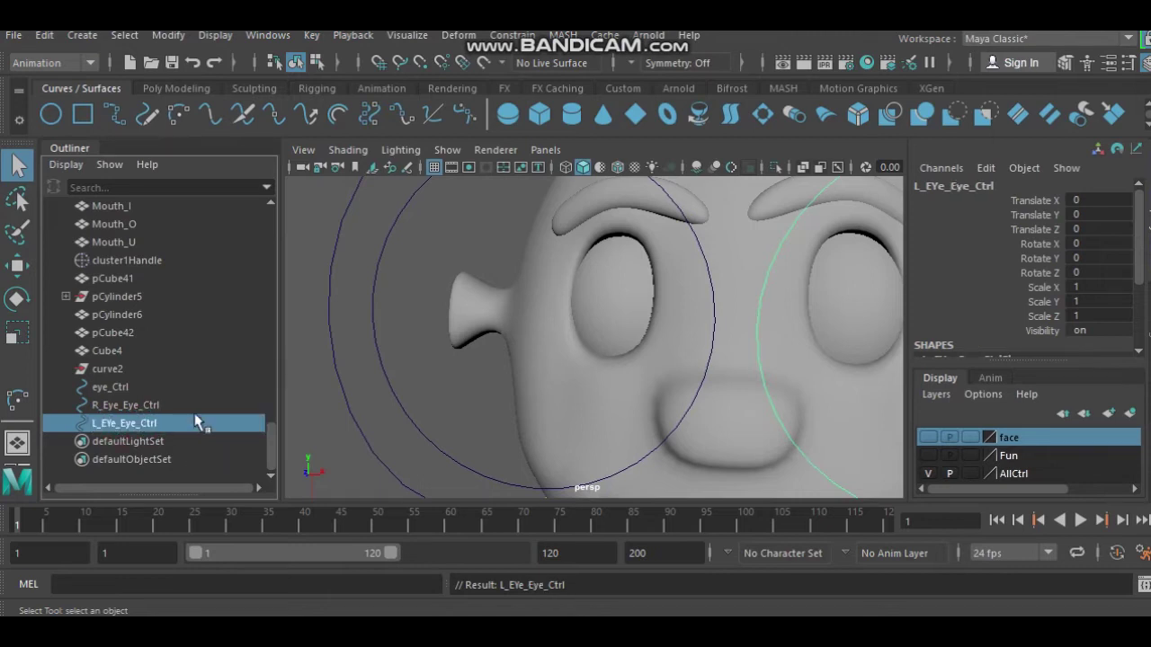
pyautogui.scroll(-10, 436, 348)
pyautogui.keyDown('alt'); pyautogui.moveTo(539, 342); pyautogui.dragTo(630, 297); pyautogui.keyUp('alt')
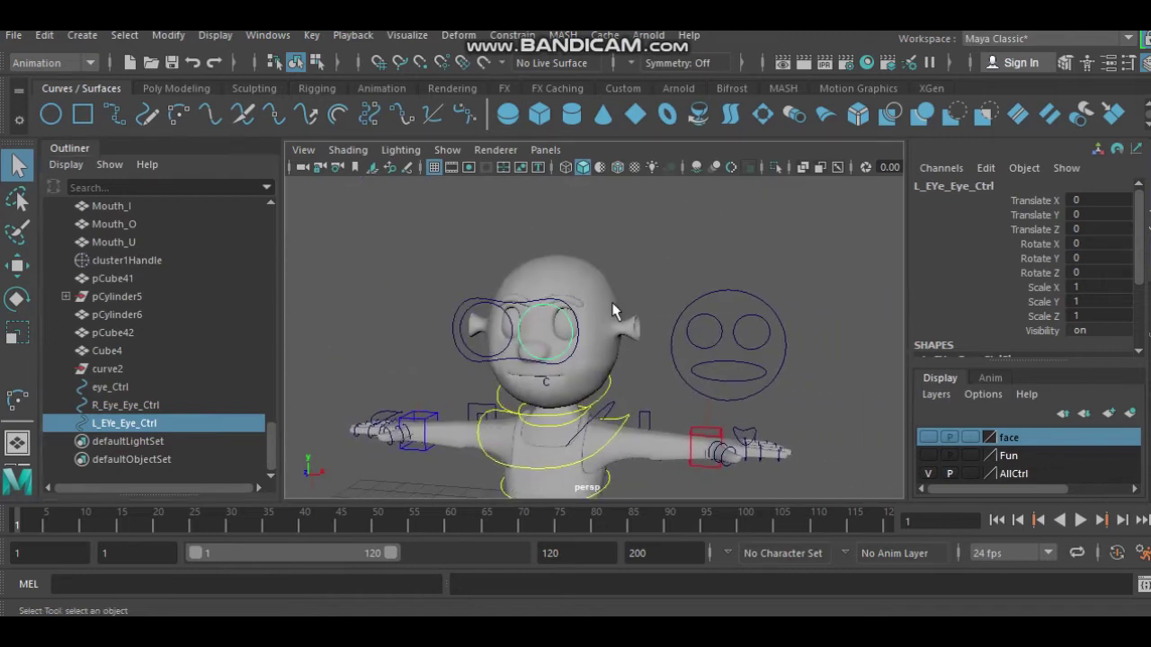
# Select R_Eye_Eye_Ctrl, L_EYe_Eye_Ctrl, then eye_Ctrl, and parent the eye circles under eye_Ctrl
pyautogui.click(651, 286)
pyautogui.scroll(3, 650, 289)
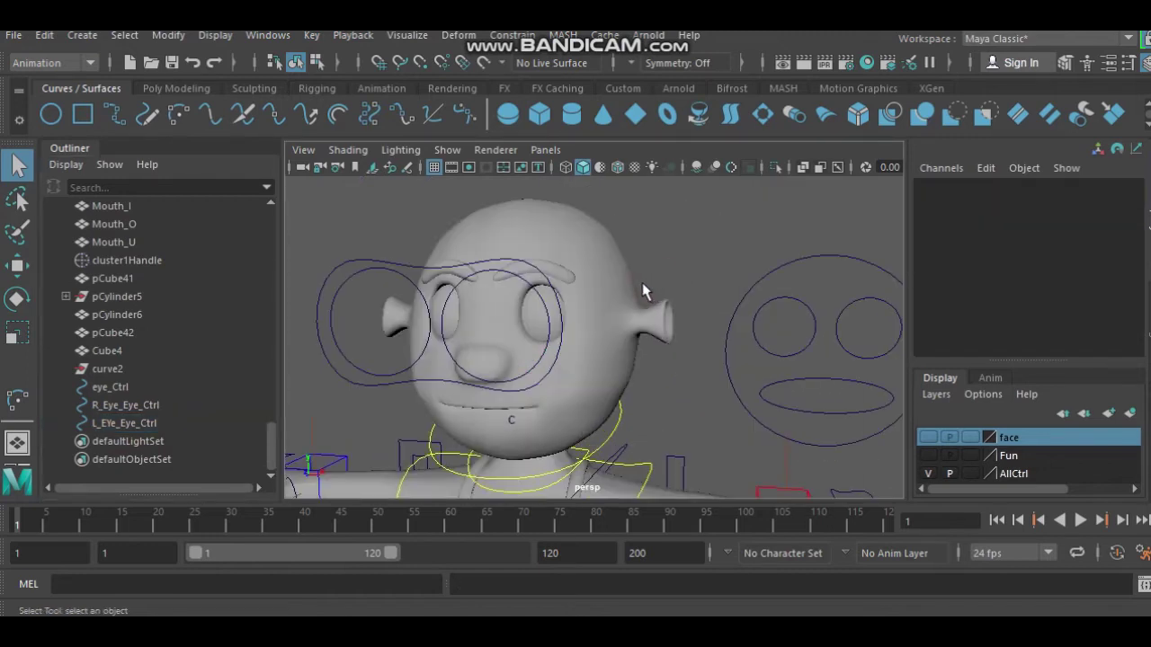
pyautogui.click(559, 318)
pyautogui.scroll(1, 561, 321)
pyautogui.scroll(4, 566, 316)
pyautogui.click(435, 310)
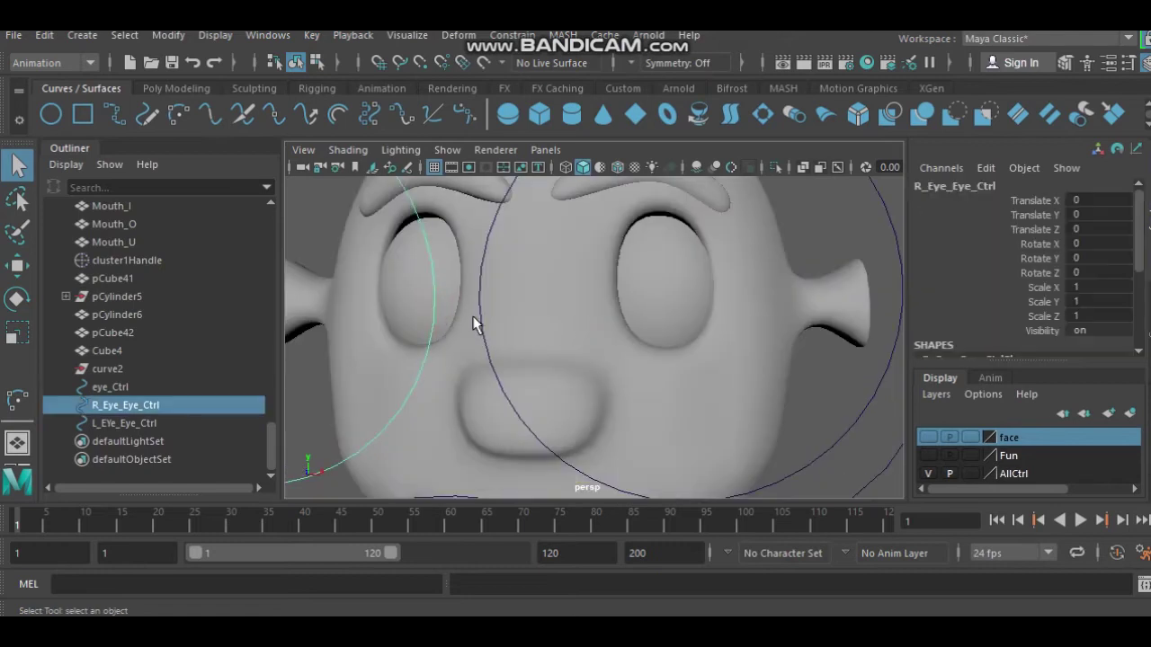
pyautogui.keyDown('shift'); pyautogui.click(483, 324); pyautogui.keyUp('shift')
pyautogui.scroll(-5, 504, 328)
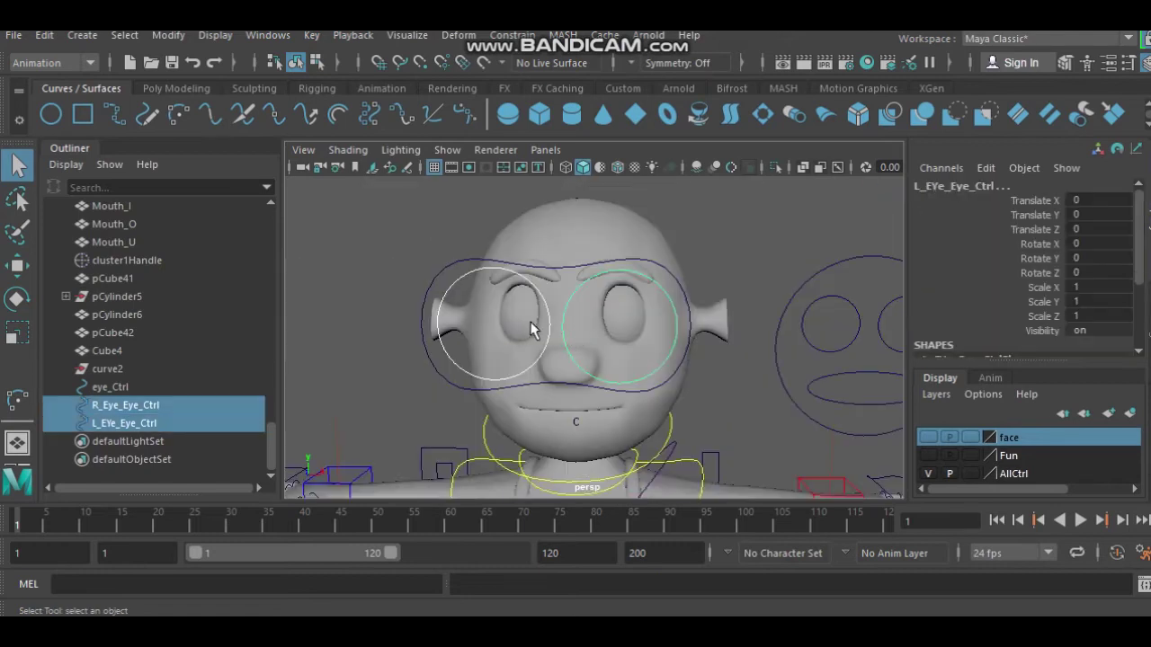
pyautogui.keyDown('shift'); pyautogui.click(440, 281); pyautogui.keyUp('shift')
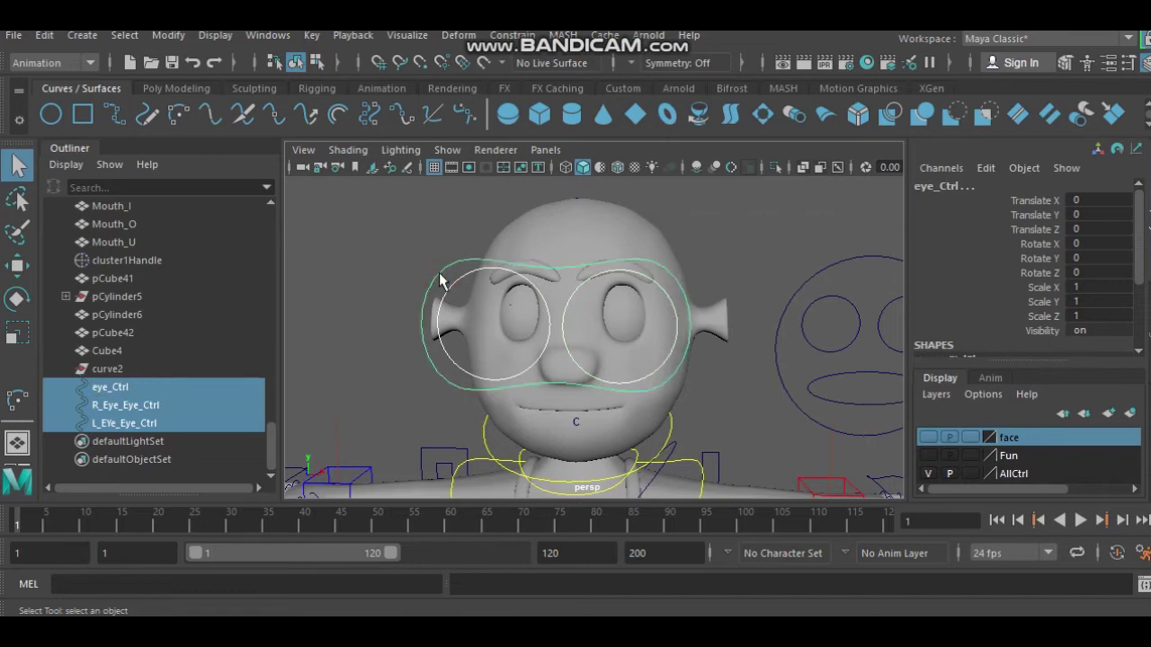
pyautogui.press('p')
# Select eye_Ctrl alone to confirm both eye circles follow it
pyautogui.click(433, 239)
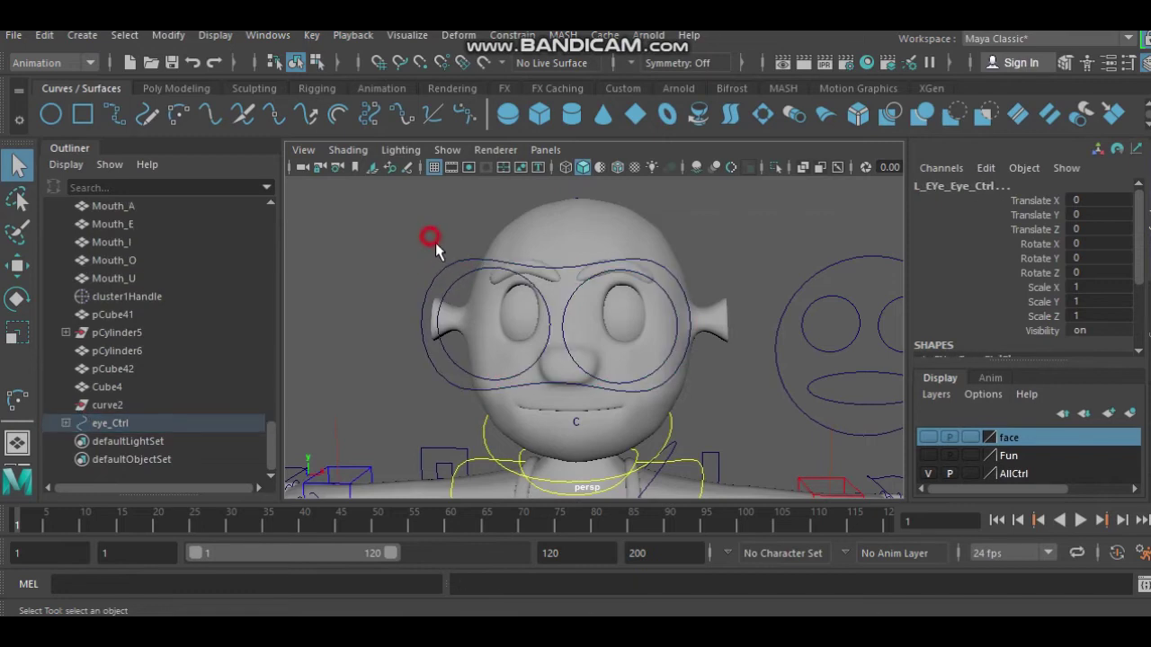
pyautogui.click(452, 261)
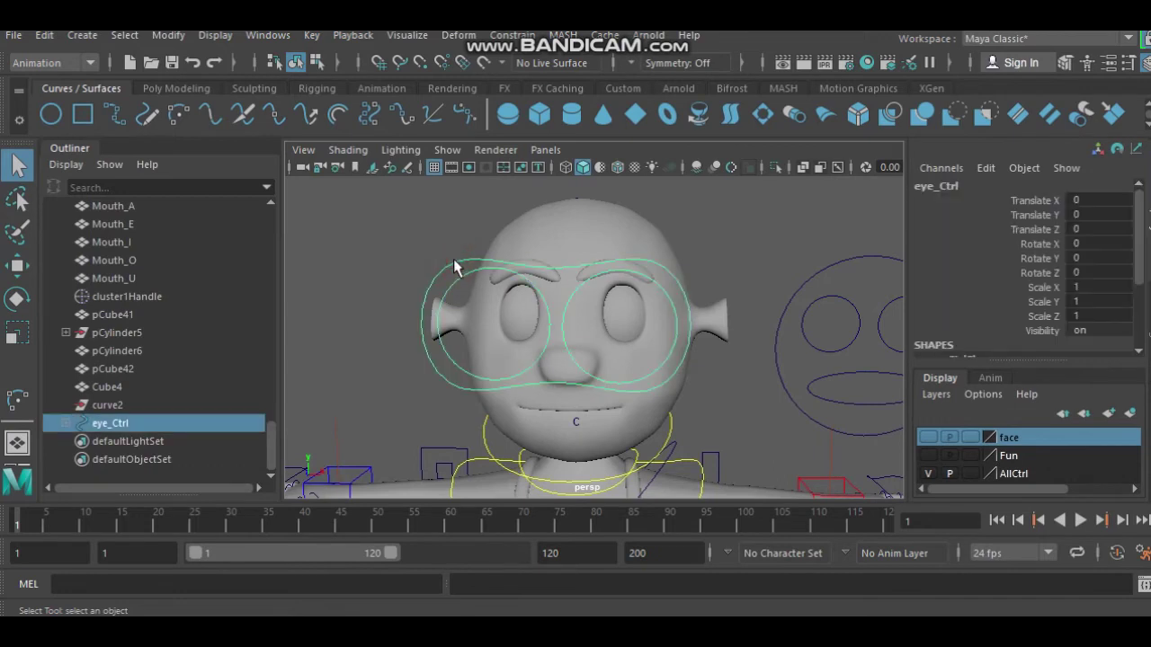
pyautogui.moveTo(463, 321)
pyautogui.keyDown('alt'); pyautogui.mouseDown()
pyautogui.moveTo(481, 340)
pyautogui.moveTo(511, 320)
pyautogui.mouseUp(); pyautogui.keyUp('alt')
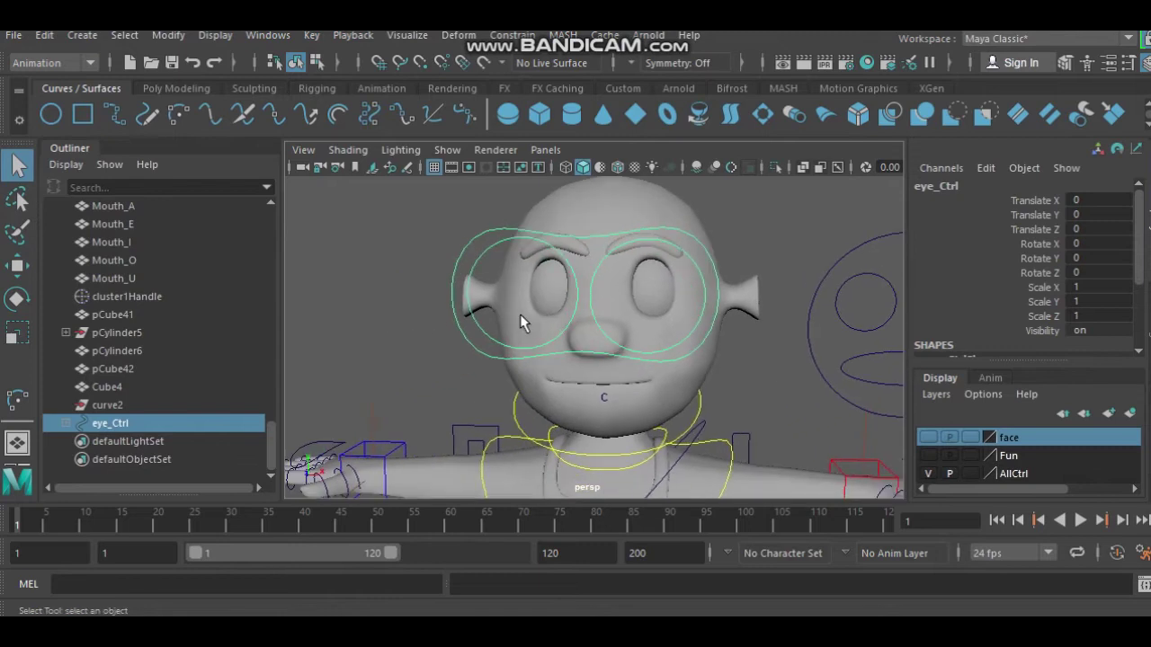
pyautogui.scroll(3, 520, 313)
pyautogui.scroll(2, 499, 268)
pyautogui.scroll(2, 508, 290)
# Create a new Lambert material, lambert2, in Hypershade and set its color to black
pyautogui.click(566, 297)
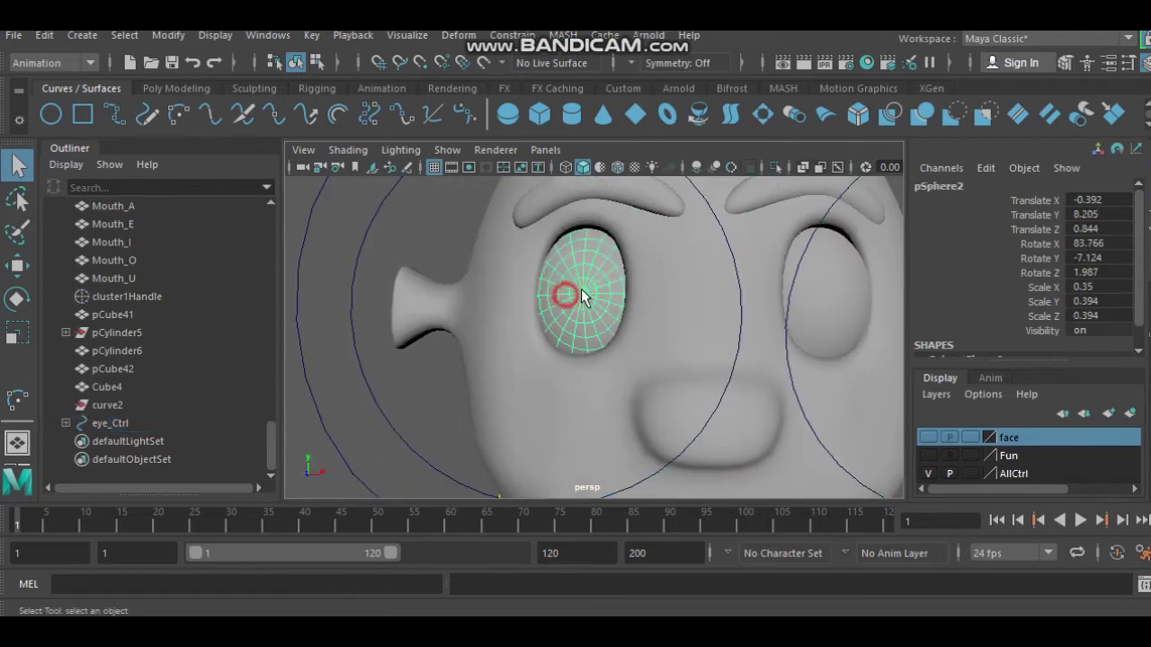
pyautogui.press('f')
pyautogui.scroll(2, 611, 353)
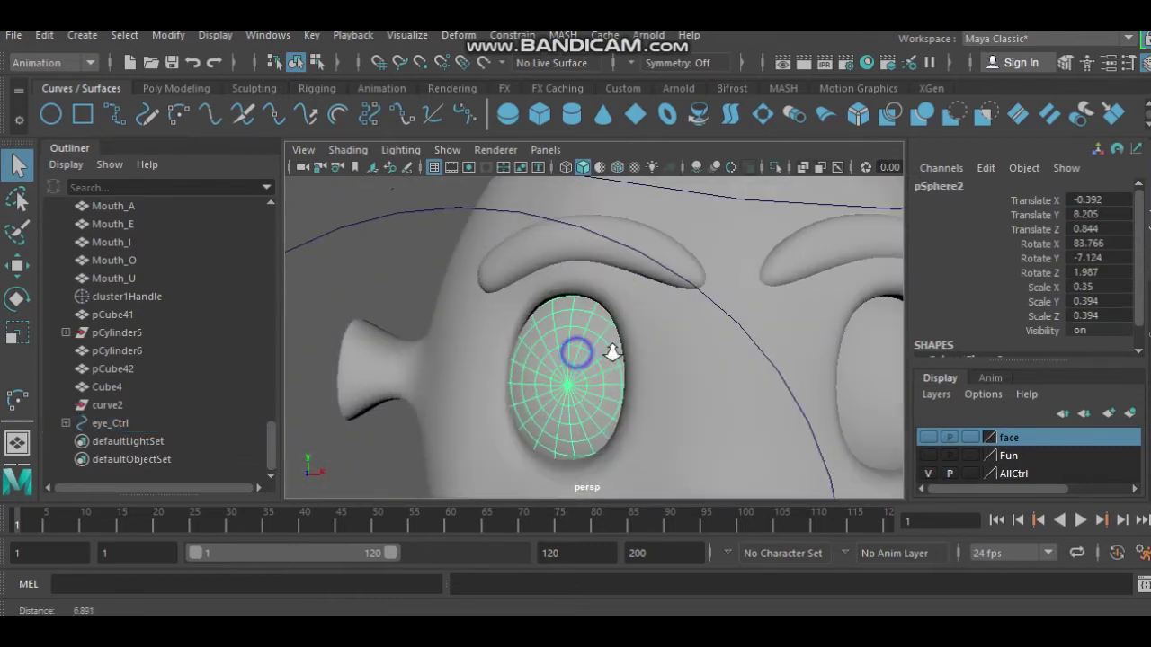
pyautogui.scroll(2, 612, 352)
pyautogui.scroll(2, 573, 375)
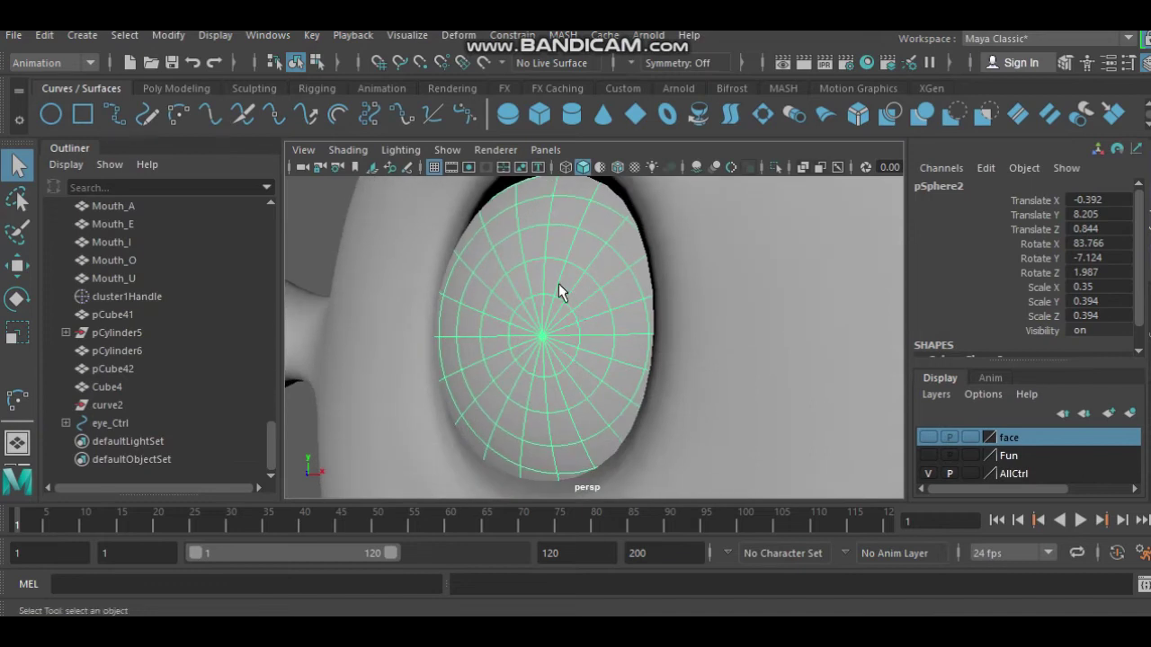
pyautogui.click(867, 62)
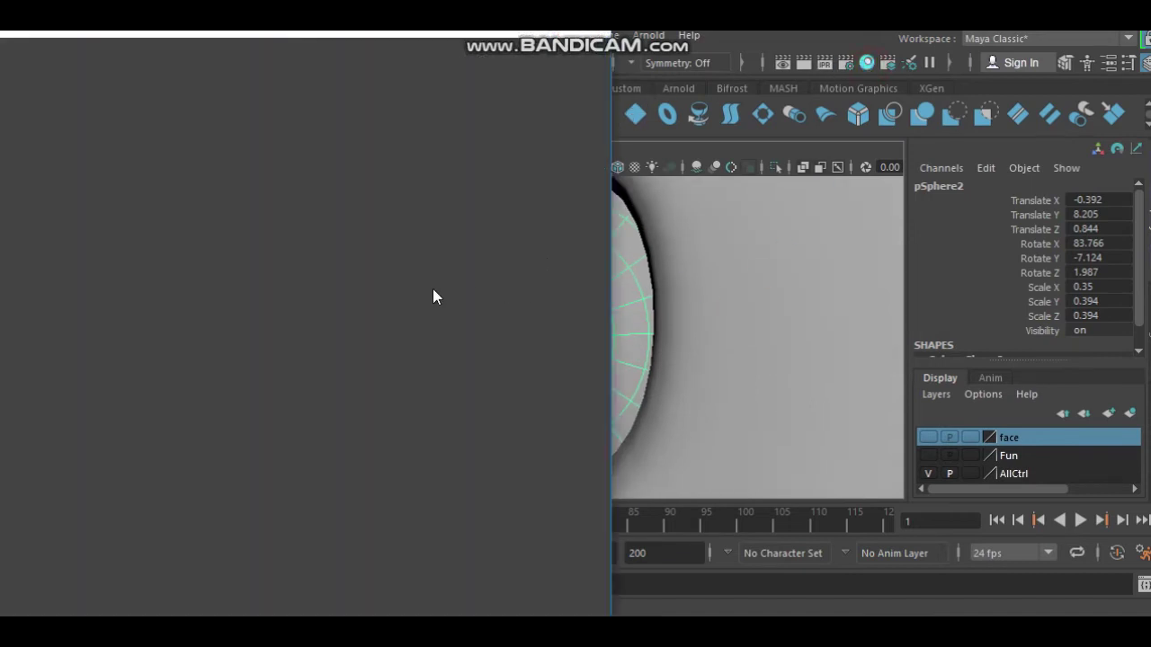
pyautogui.moveTo(393, 44); pyautogui.dragTo(712, 80)
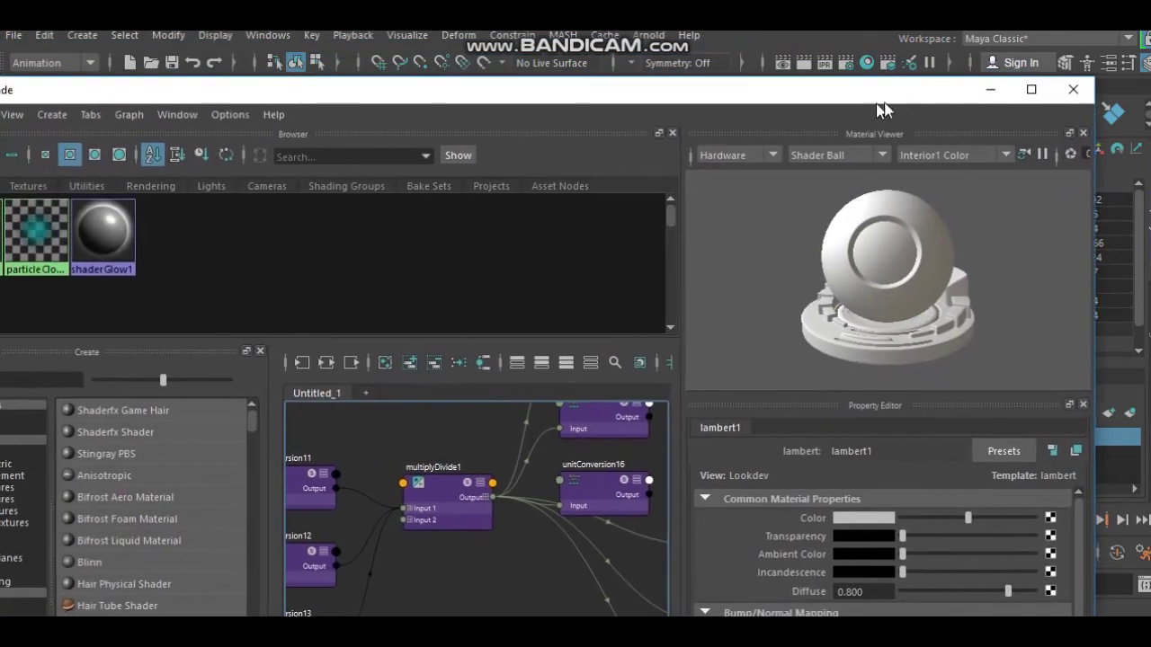
pyautogui.moveTo(713, 80); pyautogui.dragTo(1015, 102)
pyautogui.click(74, 415)
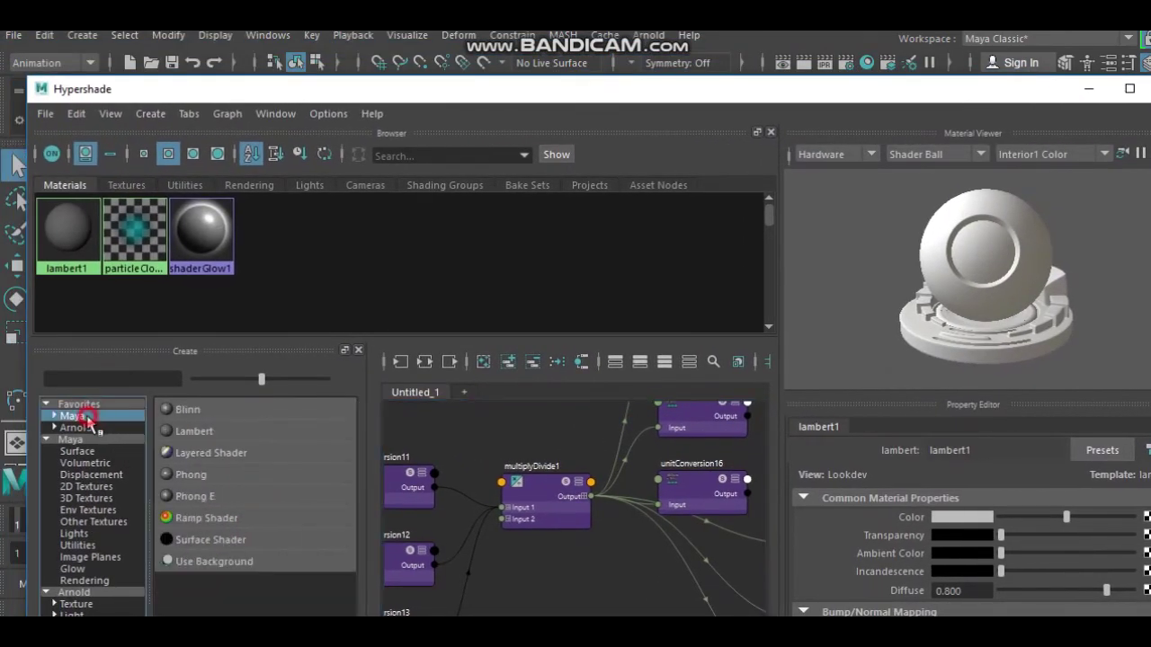
pyautogui.click(208, 431)
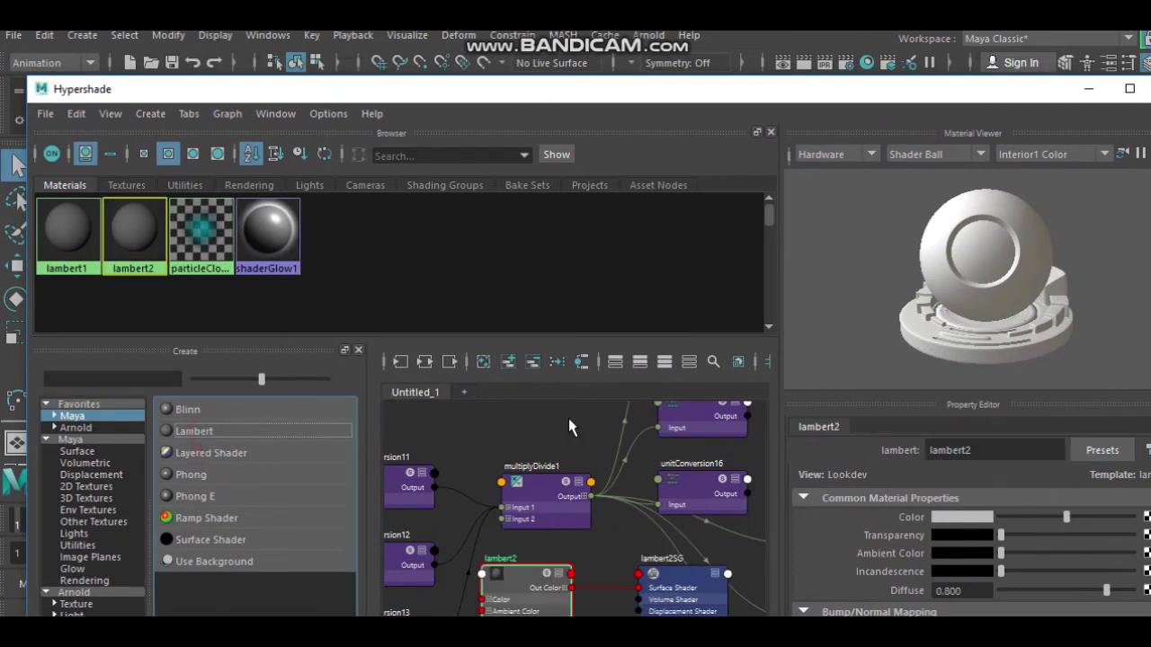
pyautogui.click(948, 519)
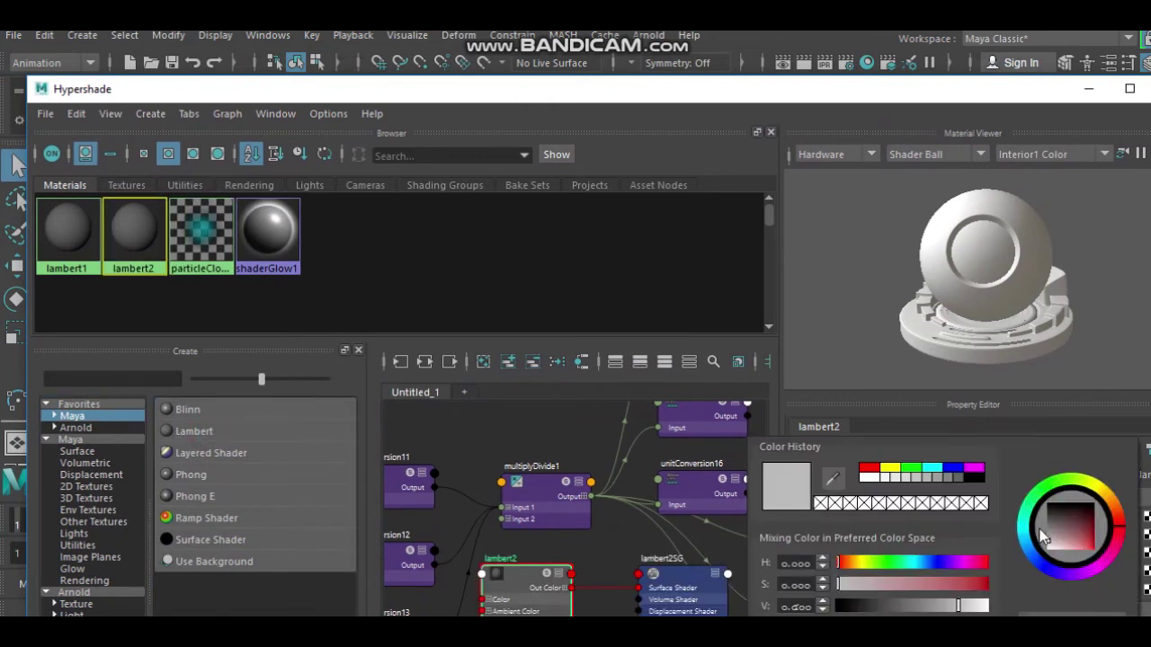
pyautogui.moveTo(1041, 515); pyautogui.dragTo(1045, 548)
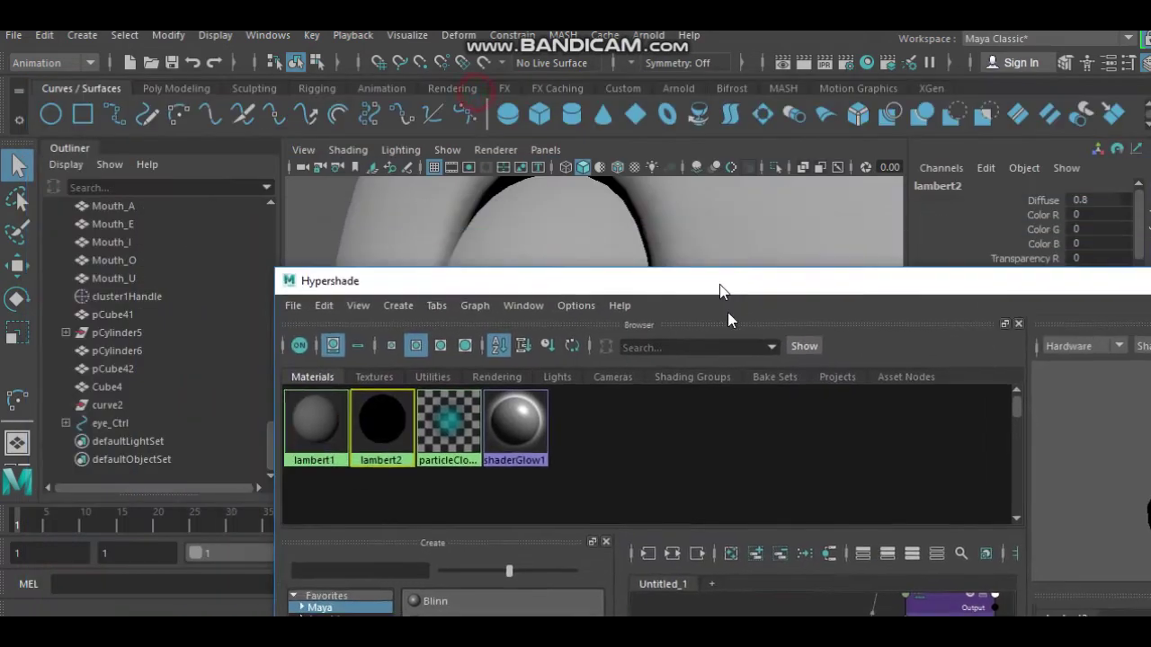
# Assign the black lambert2 to pupil faces on the first eye sphere
pyautogui.moveTo(466, 95); pyautogui.dragTo(683, 387)
pyautogui.click(515, 272)
pyautogui.moveTo(586, 235); pyautogui.dragTo(605, 219, button='right')
pyautogui.keyDown('alt'); pyautogui.moveTo(606, 220); pyautogui.dragTo(596, 243); pyautogui.keyUp('alt')
pyautogui.click(547, 333)
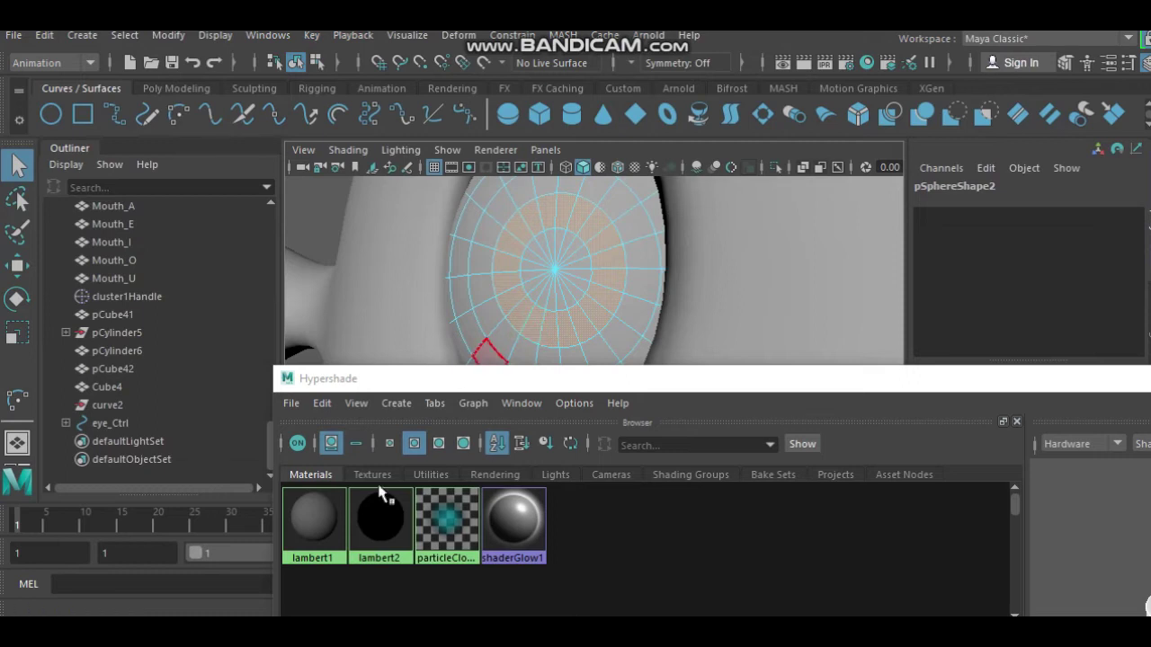
pyautogui.moveTo(380, 513); pyautogui.dragTo(380, 329, button='right')
pyautogui.scroll(-5, 728, 288)
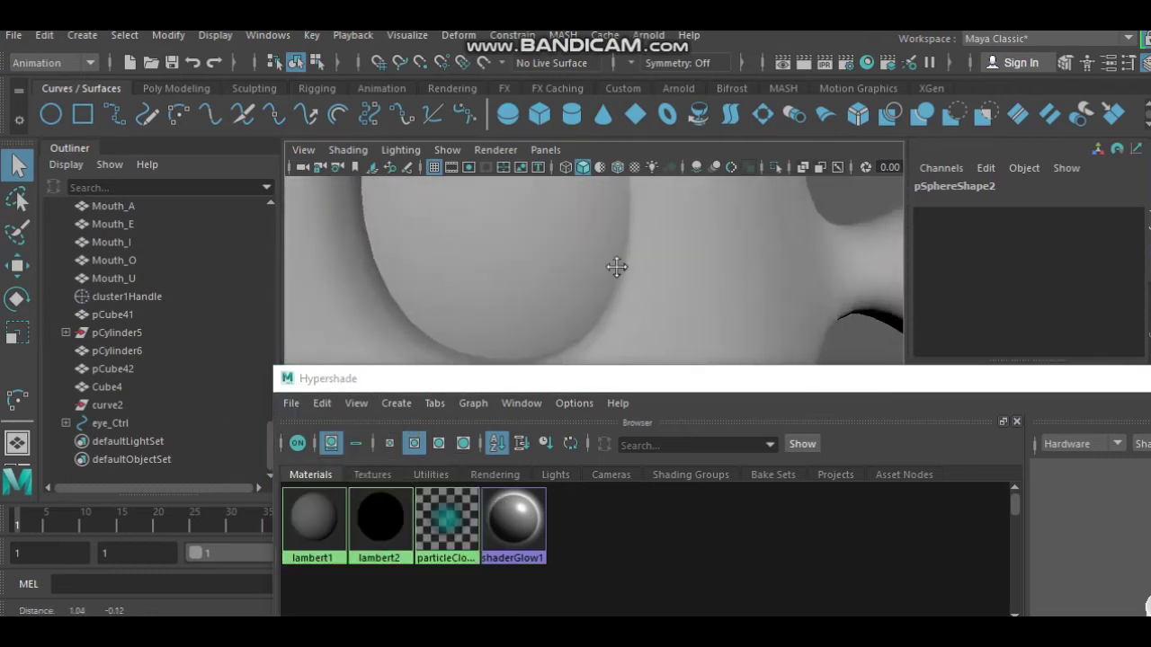
pyautogui.scroll(-3, 611, 274)
# Assign black lambert2 to a grown ring of pupil faces on the second eye sphere
pyautogui.click(566, 302)
pyautogui.scroll(5, 566, 302)
pyautogui.moveTo(486, 262); pyautogui.dragTo(489, 222, button='right')
pyautogui.click(440, 258)
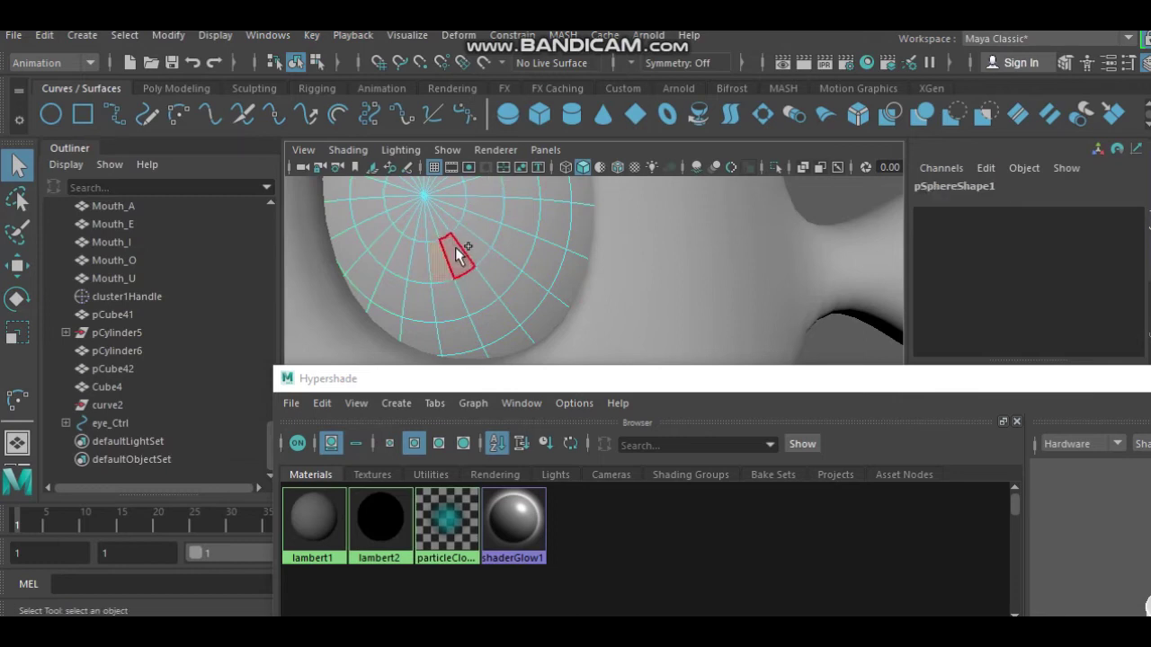
pyautogui.hotkey('shift', '.')
pyautogui.hotkey('shift', '.')
pyautogui.moveTo(380, 517); pyautogui.dragTo(387, 330, button='right')
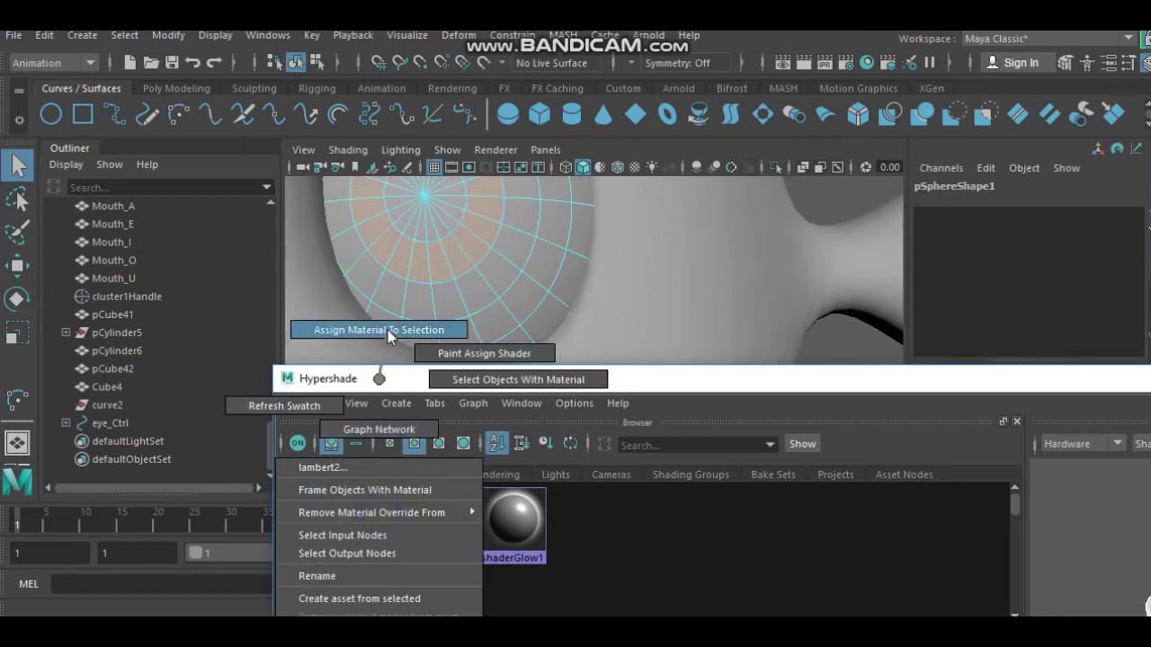
pyautogui.moveTo(651, 385); pyautogui.dragTo(767, 374)
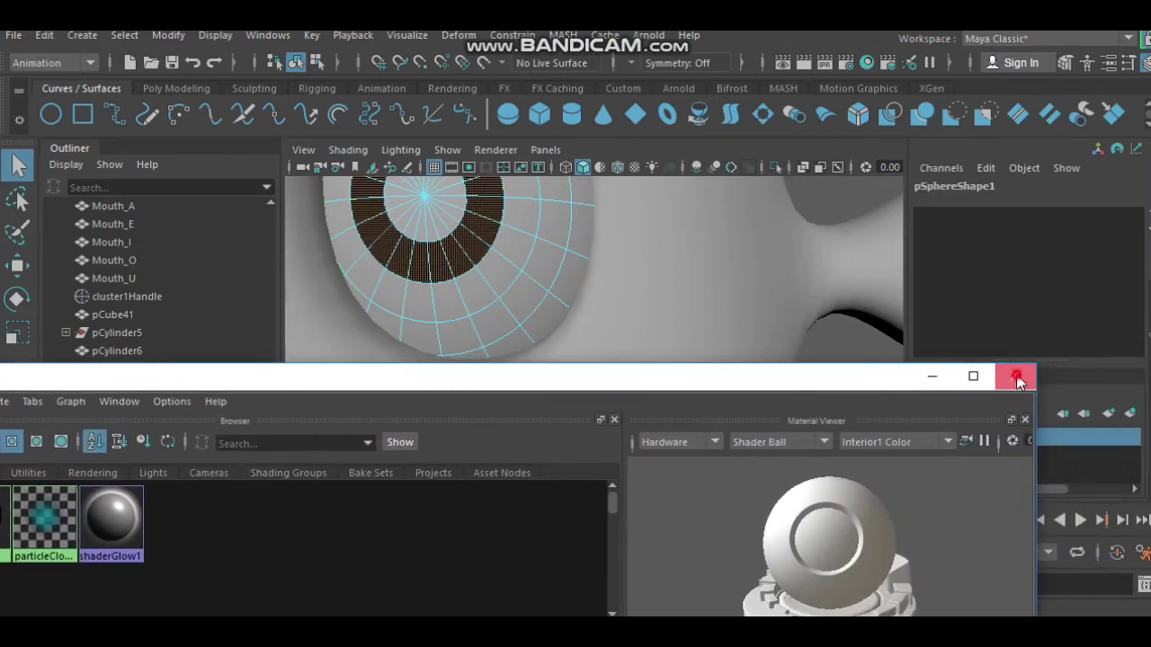
pyautogui.click(1014, 375)
pyautogui.moveTo(528, 206); pyautogui.dragTo(542, 105, button='right')
# Select the eye control as aim target, then add the eyeball pSphere2
pyautogui.press('a')
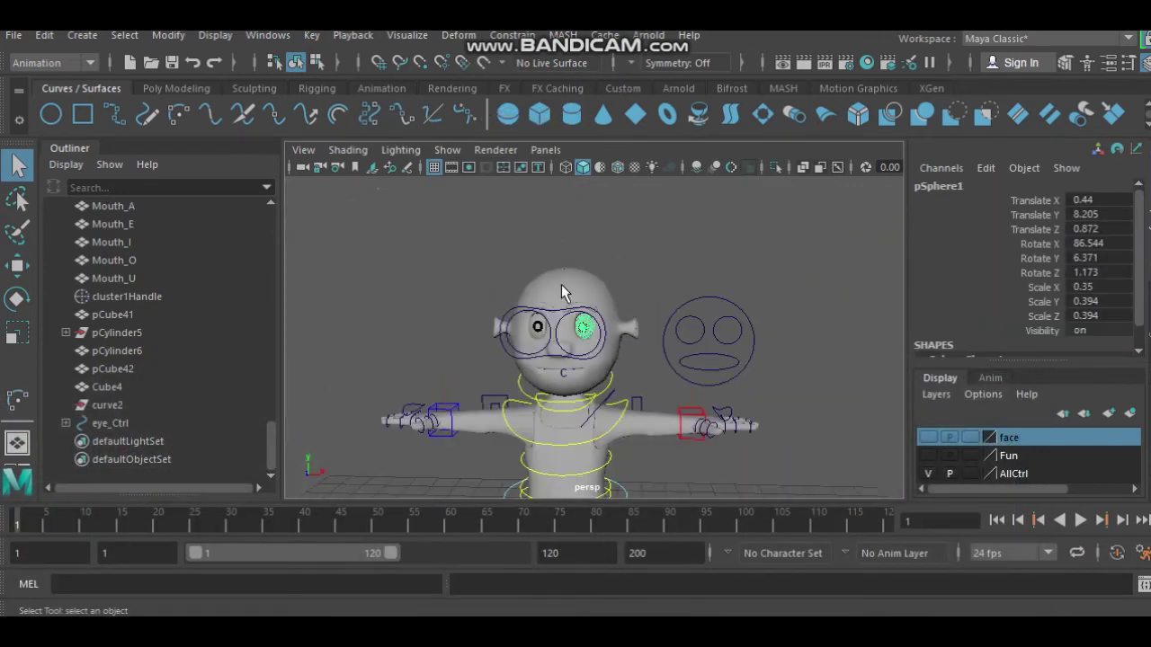
pyautogui.click(468, 278)
pyautogui.moveTo(467, 278)
pyautogui.keyDown('alt'); pyautogui.mouseDown(button='right')
pyautogui.moveTo(646, 308)
pyautogui.moveTo(668, 297)
pyautogui.moveTo(566, 291)
pyautogui.mouseUp(button='right'); pyautogui.keyUp('alt')
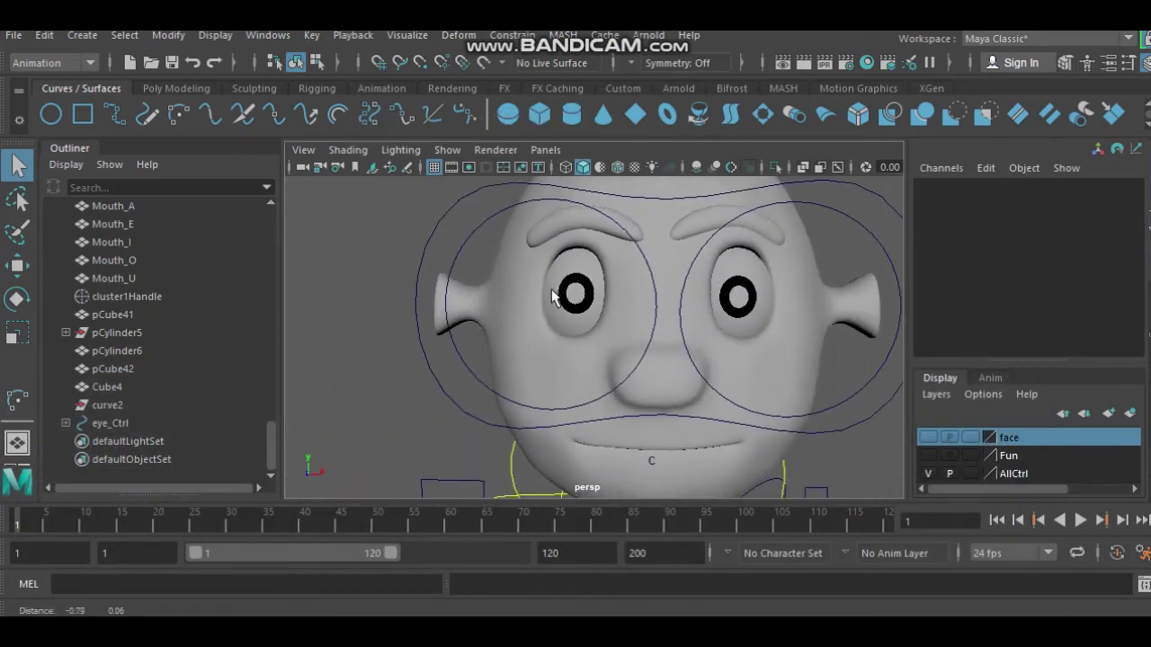
pyautogui.click(477, 230)
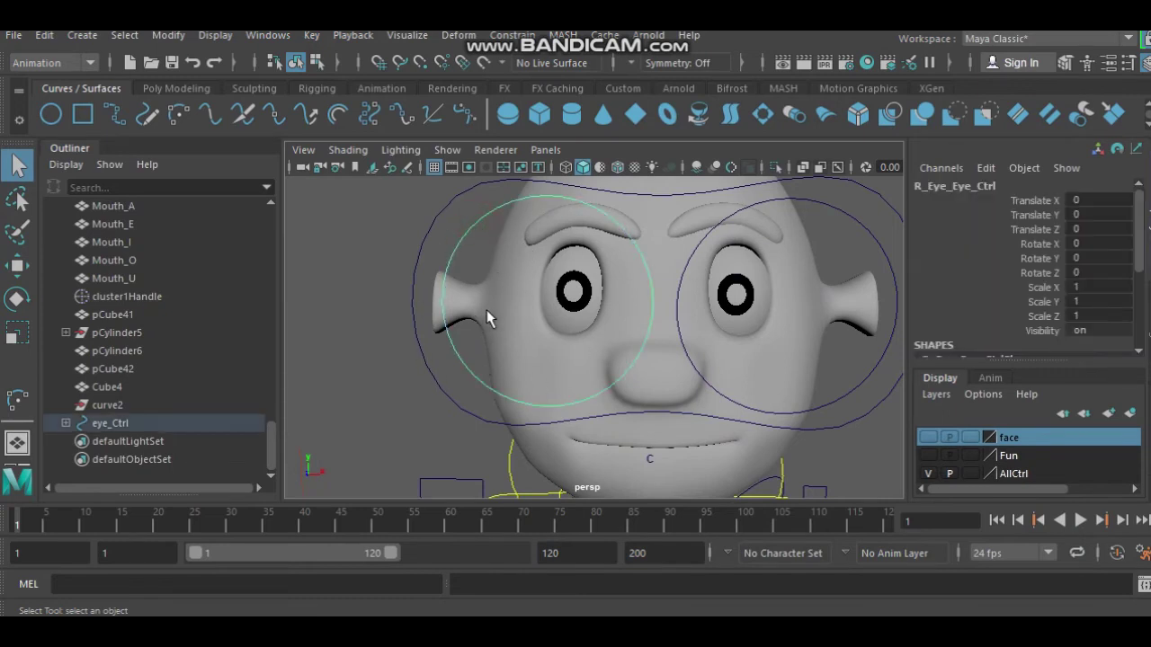
pyautogui.click(575, 279)
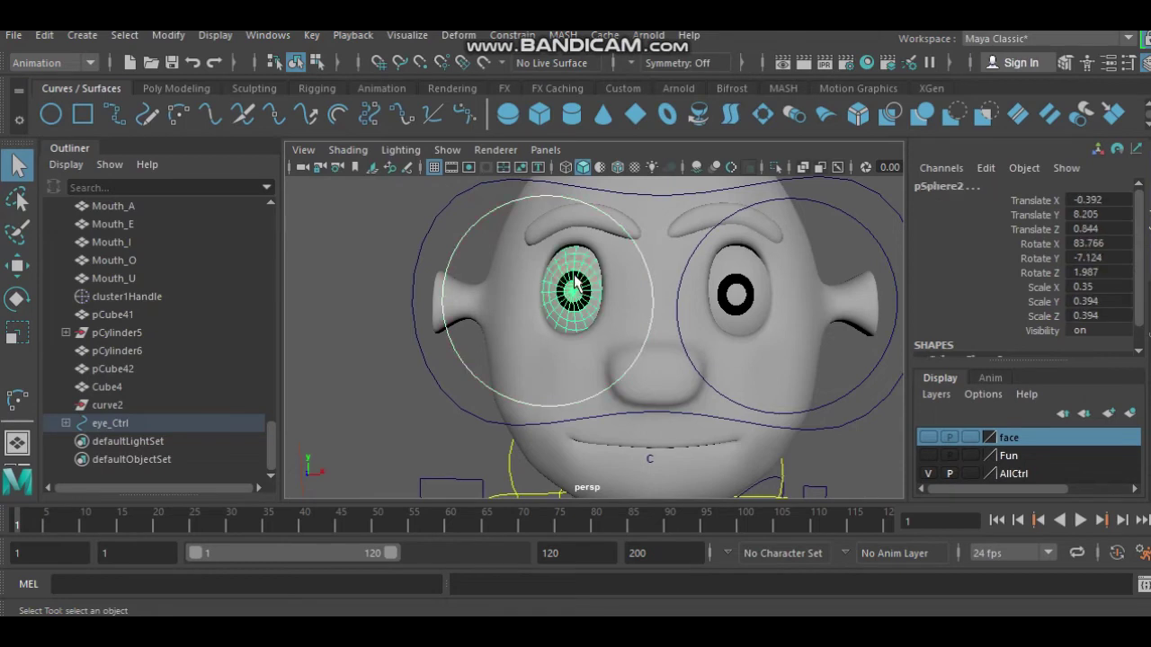
# Aim-constrain pSphere2 to its eye control from the Rigging menu set with Maintain offset on
pyautogui.click(45, 65)
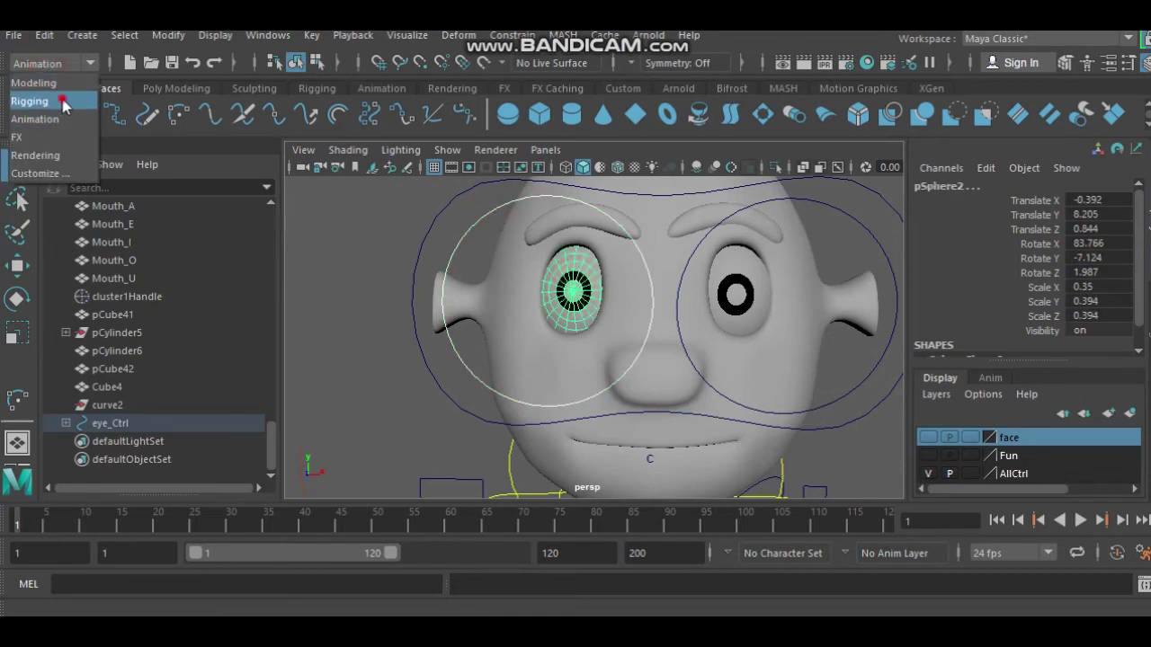
pyautogui.click(30, 101)
pyautogui.click(463, 35)
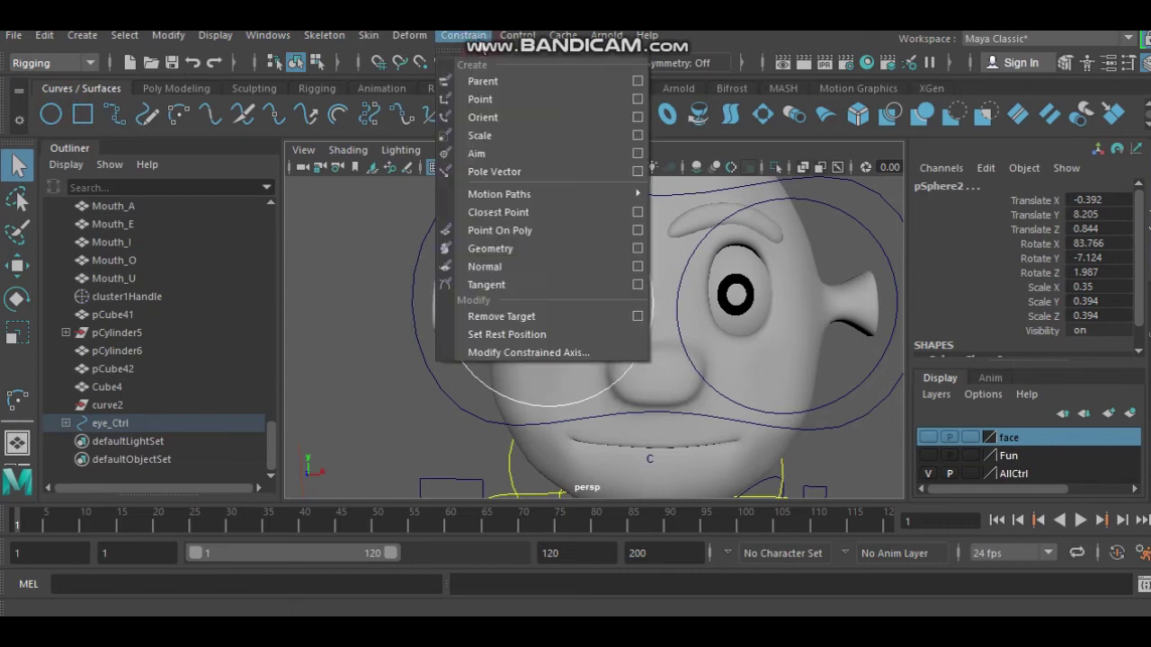
pyautogui.click(637, 154)
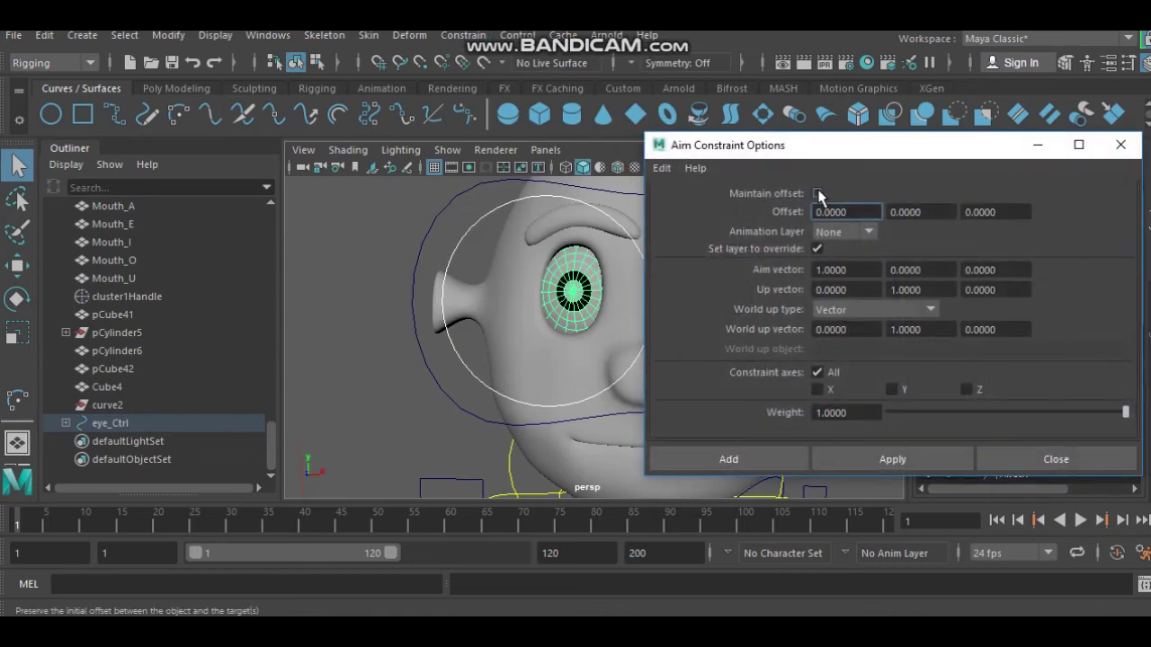
pyautogui.click(818, 194)
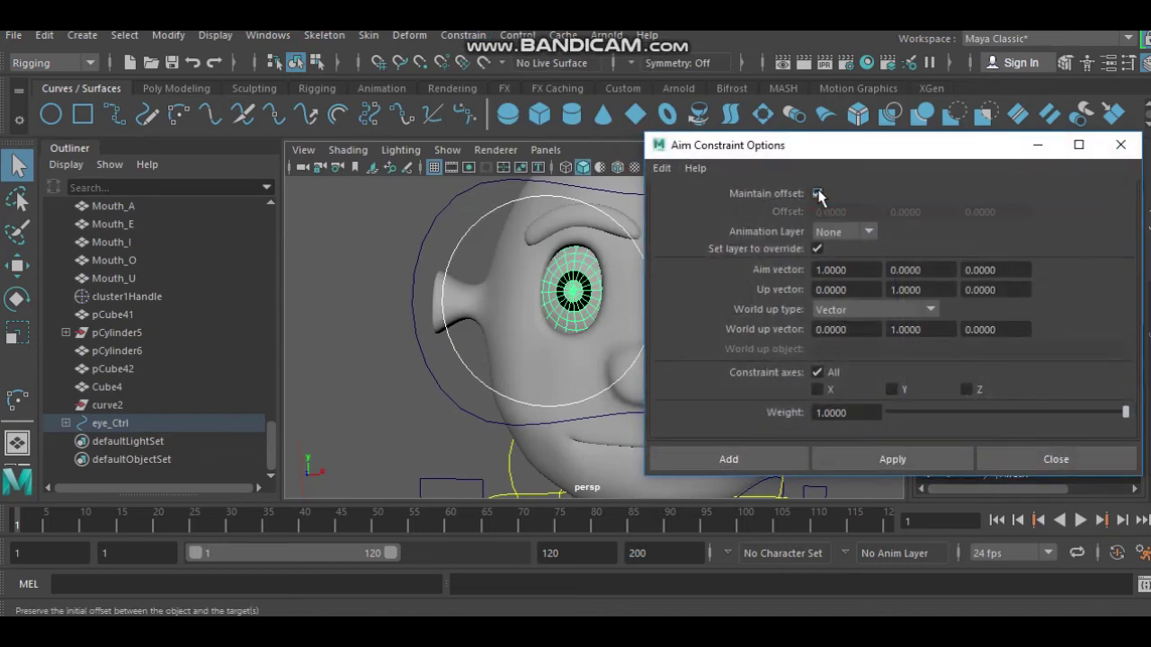
pyautogui.click(904, 460)
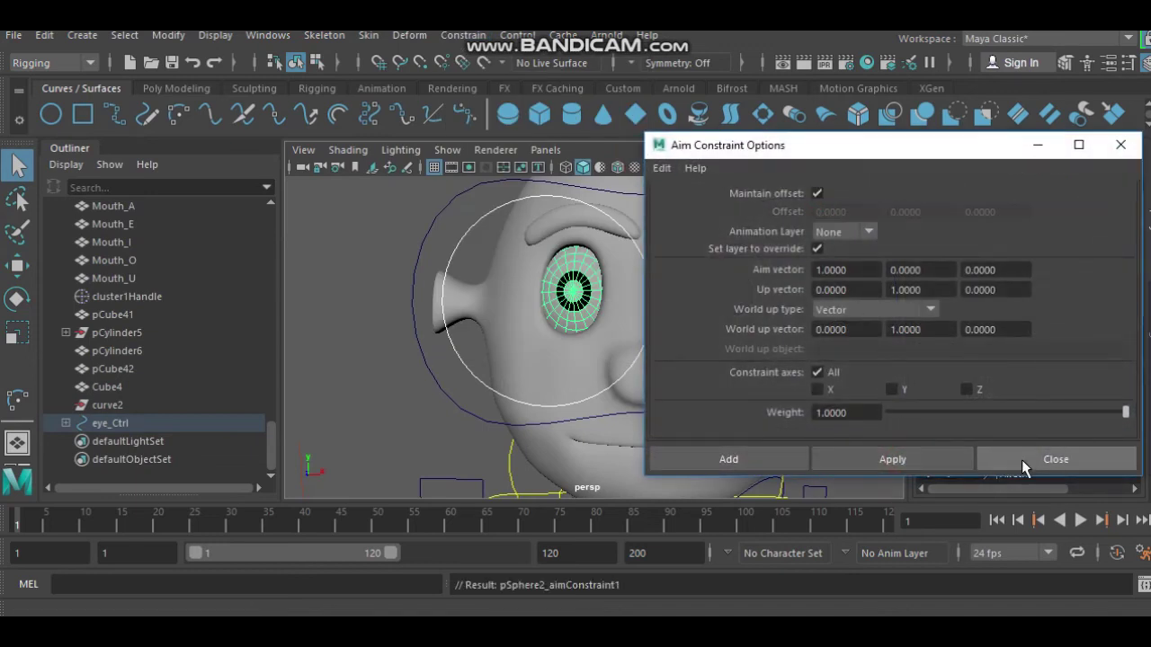
pyautogui.click(1016, 459)
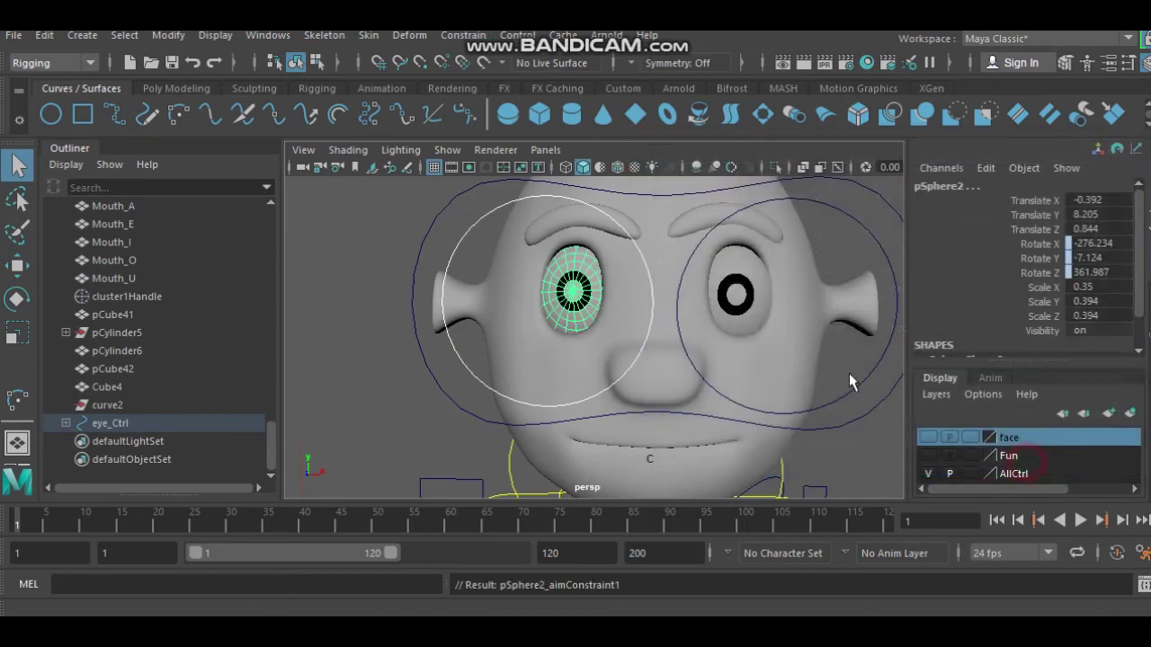
pyautogui.click(679, 330)
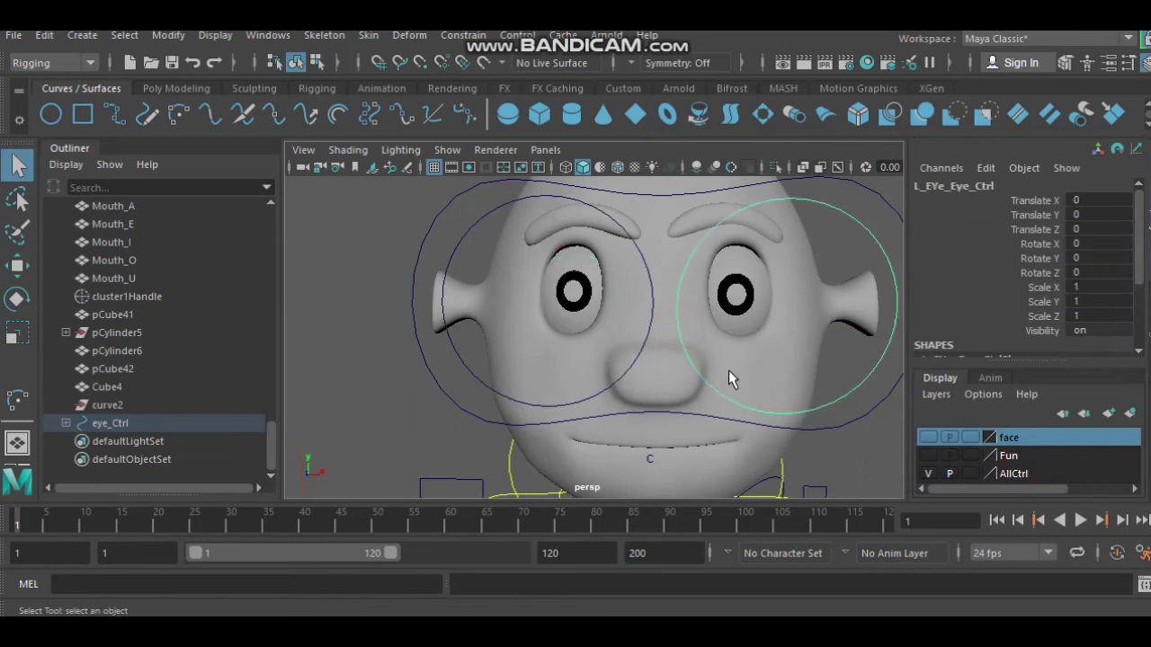
# Add pSphere1 to the selection, aim-constrain it to L_EYe_Eye_Ctrl, and deselect
pyautogui.click(737, 290)
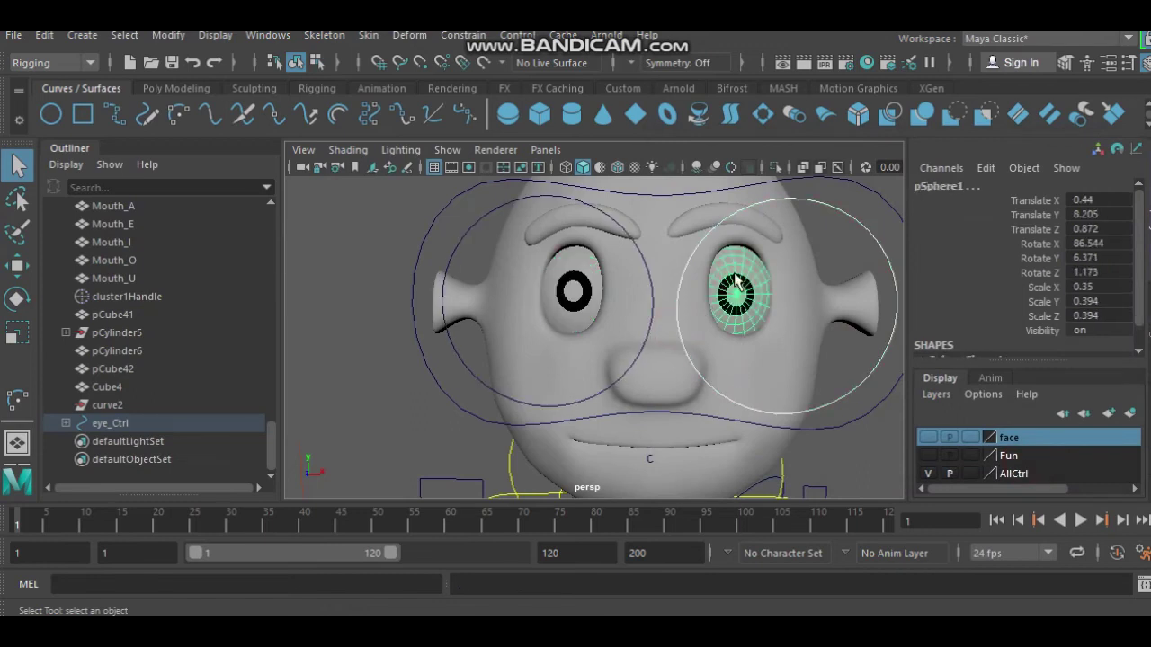
pyautogui.click(464, 35)
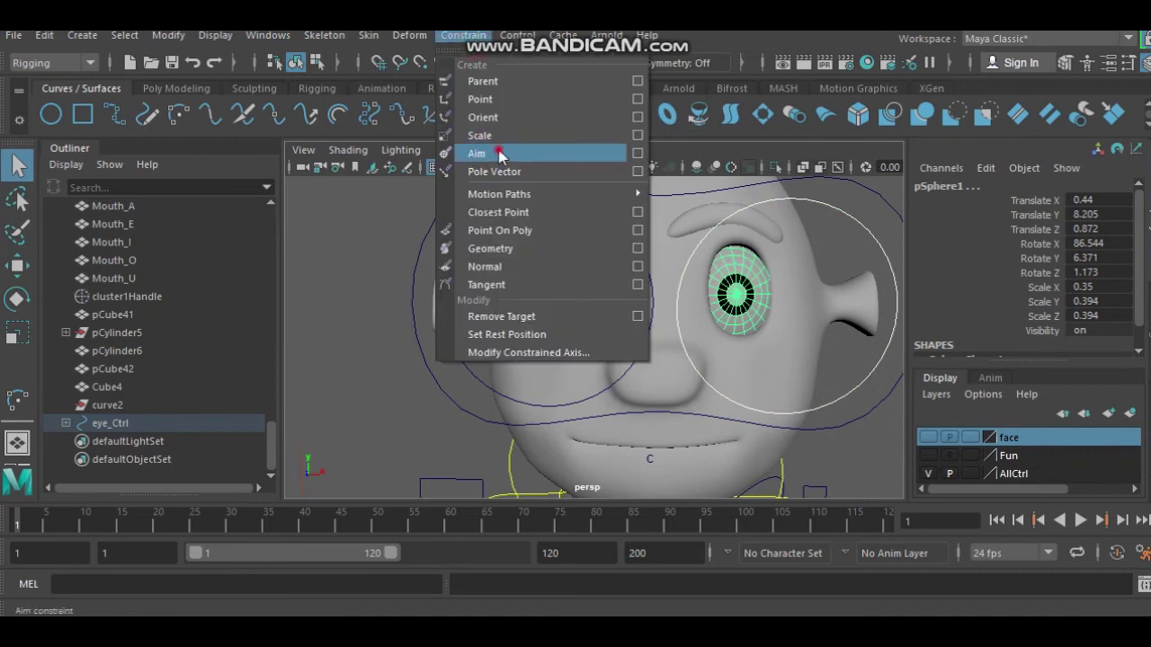
pyautogui.click(500, 155)
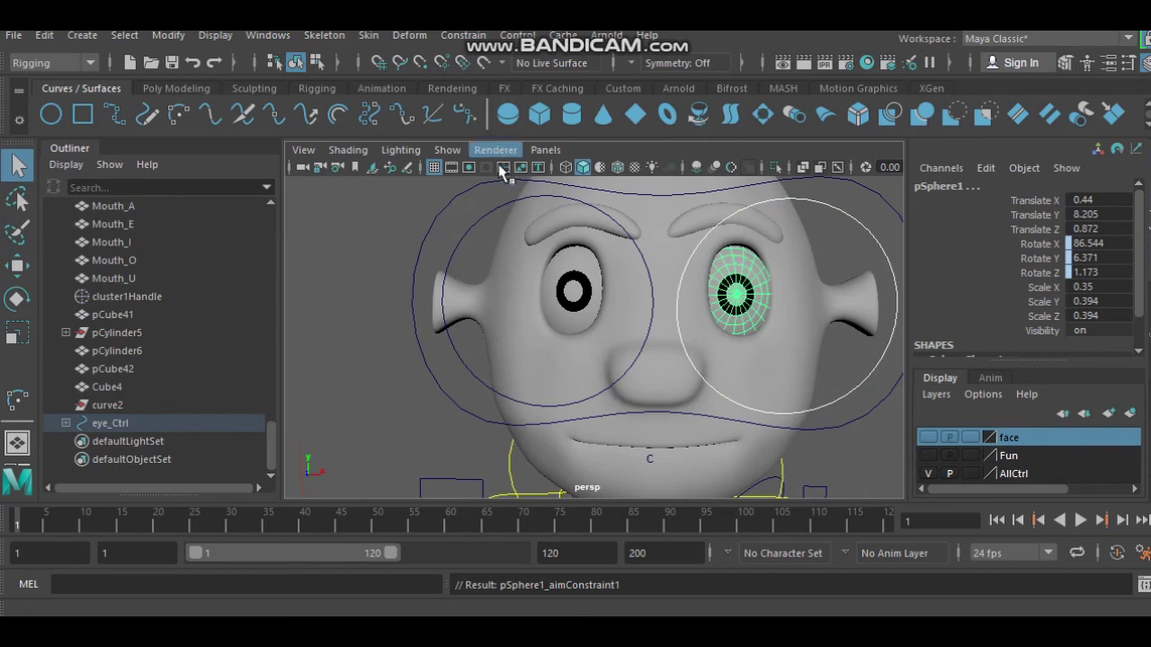
pyautogui.click(366, 211)
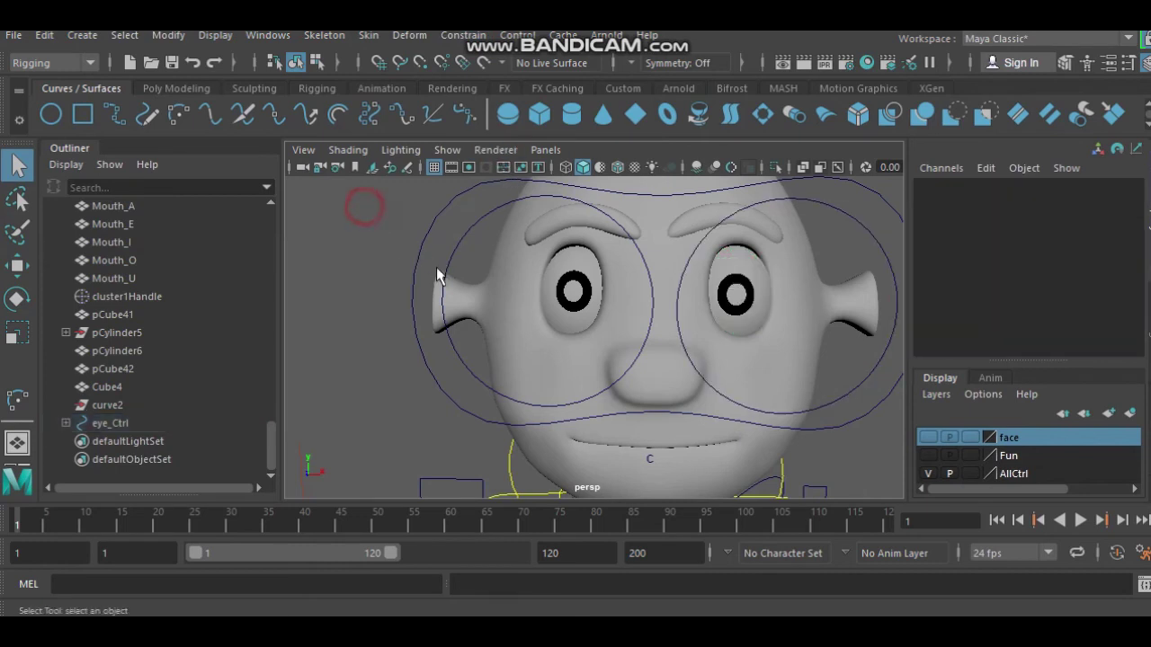
# Select eye_Ctrl and pull the view back to locate the master control All_Ctrl
pyautogui.click(459, 405)
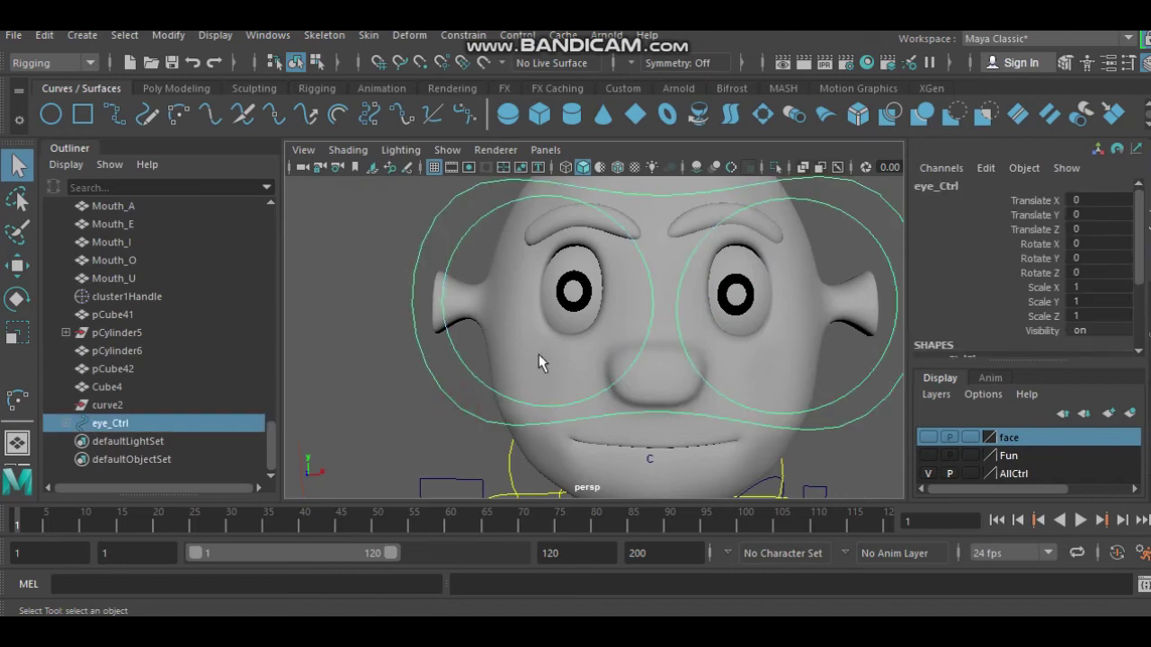
pyautogui.scroll(-5, 576, 281)
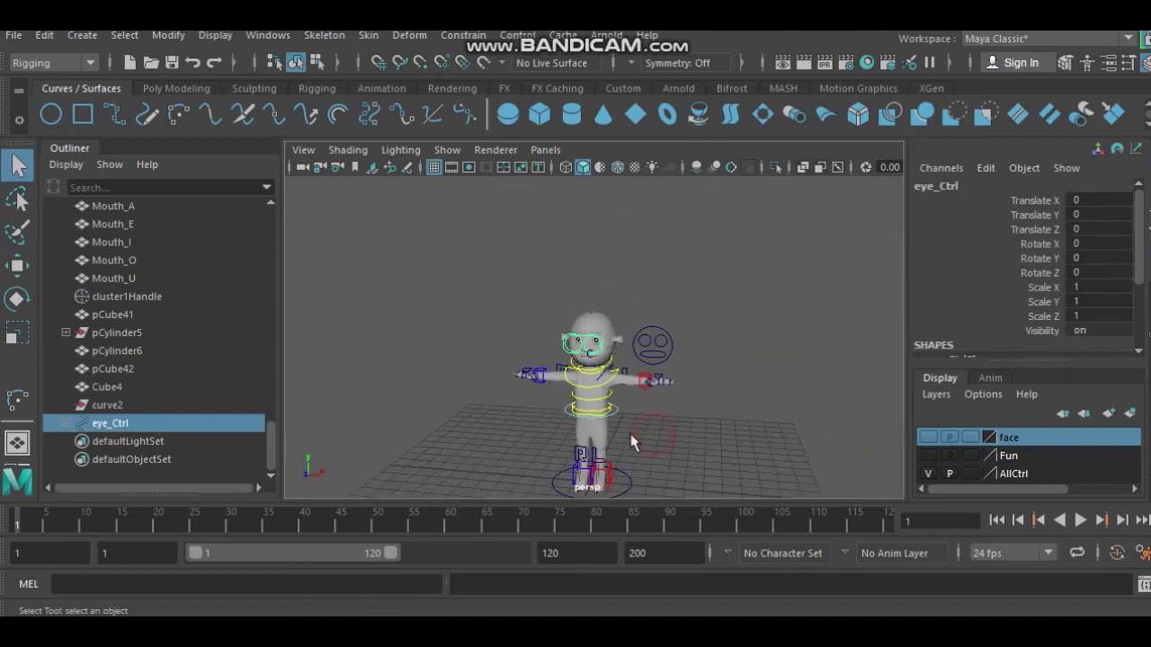
pyautogui.keyDown('alt'); pyautogui.moveTo(662, 429); pyautogui.dragTo(684, 368, button='middle'); pyautogui.keyUp('alt')
pyautogui.keyDown('alt'); pyautogui.moveTo(682, 365); pyautogui.dragTo(694, 398); pyautogui.keyUp('alt')
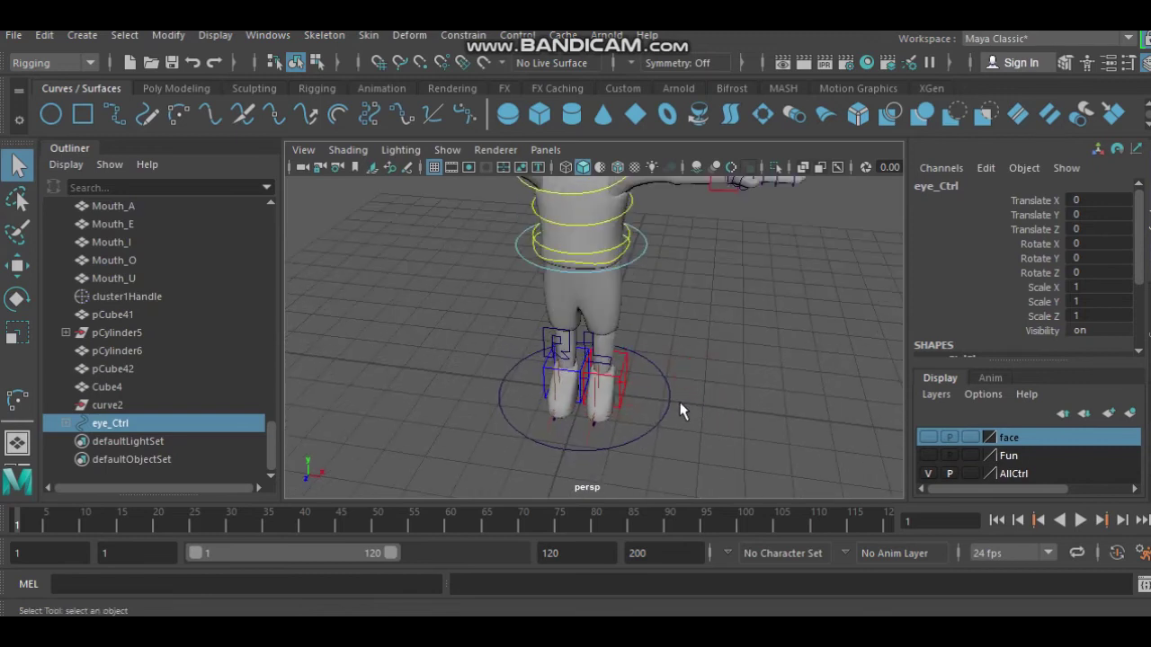
pyautogui.click(668, 403)
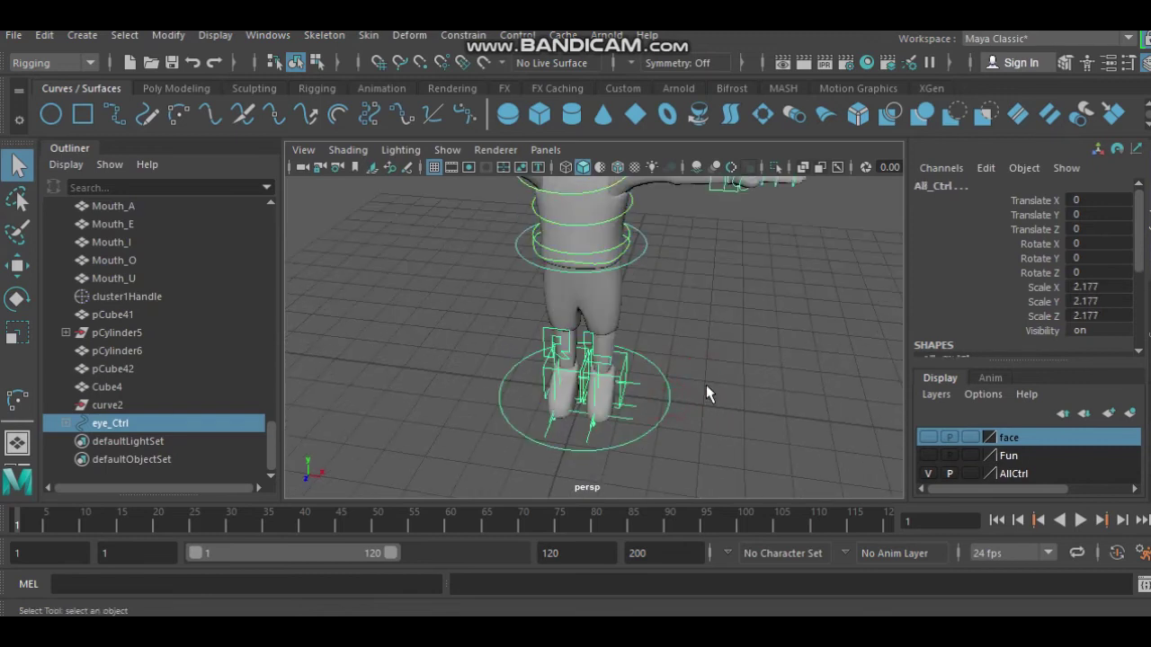
pyautogui.click(706, 385)
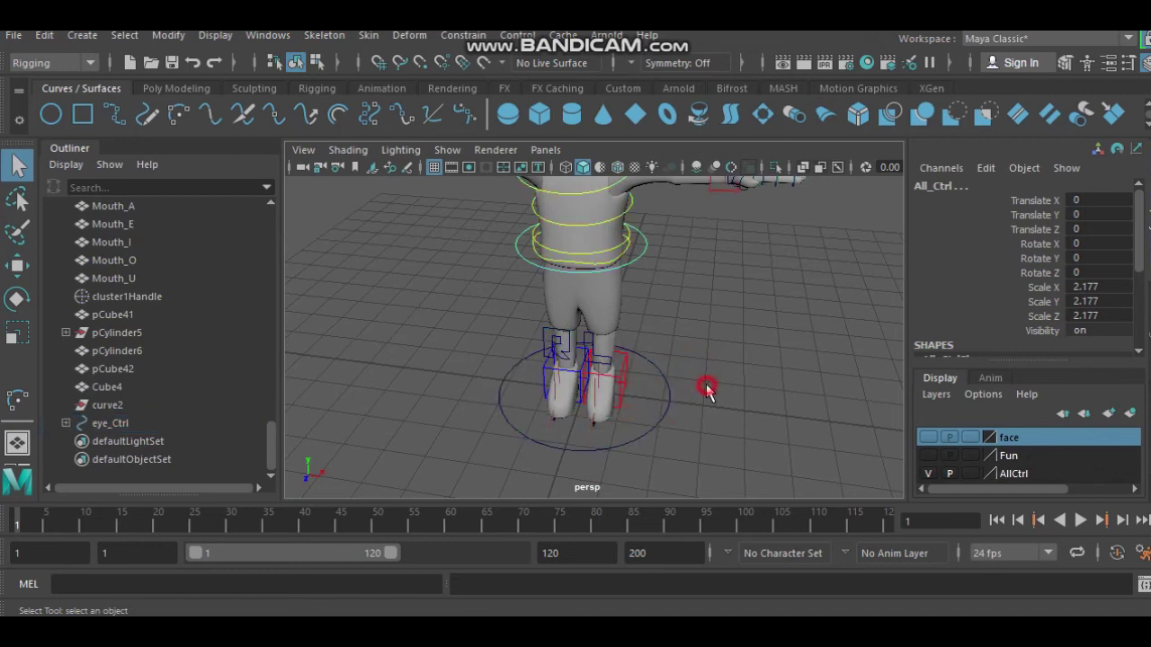
pyautogui.scroll(-3, 706, 385)
pyautogui.moveTo(706, 384)
pyautogui.keyDown('alt'); pyautogui.mouseDown()
pyautogui.moveTo(700, 333)
pyautogui.moveTo(672, 357)
pyautogui.mouseUp(); pyautogui.keyUp('alt')
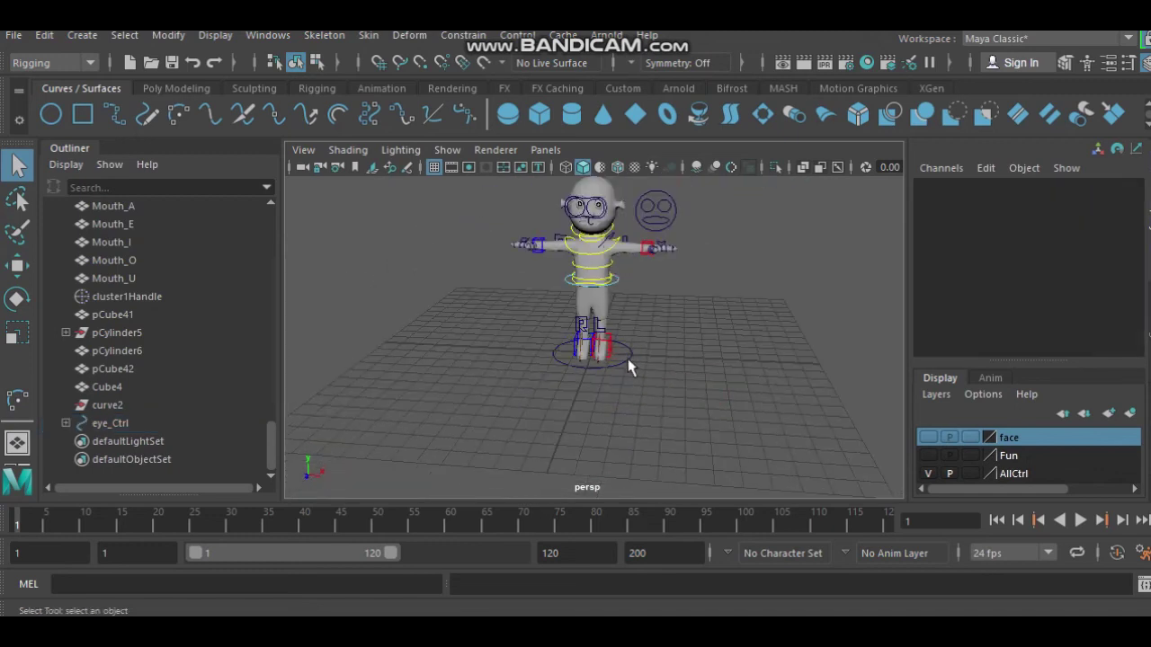
# Select eye_Ctrl, then add All_Ctrl, and parent eye_Ctrl under All_Ctrl
pyautogui.click(630, 364)
pyautogui.scroll(2, 679, 331)
pyautogui.scroll(2, 689, 347)
pyautogui.scroll(3, 633, 251)
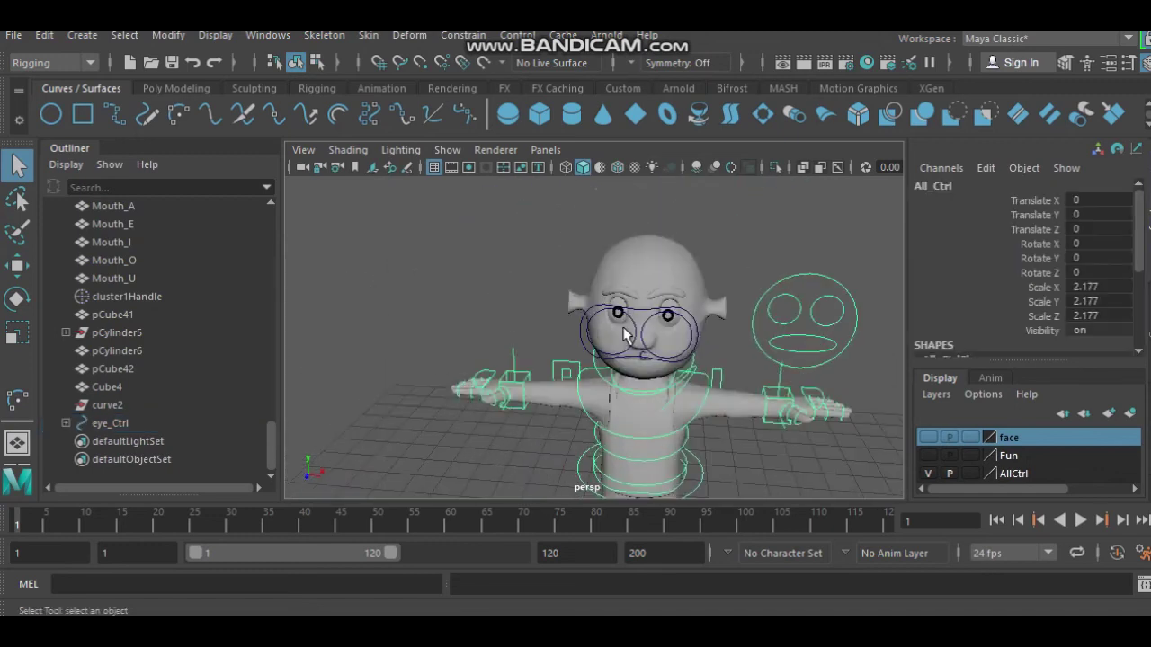
pyautogui.click(586, 326)
pyautogui.moveTo(586, 325)
pyautogui.keyDown('alt'); pyautogui.mouseDown(button='middle')
pyautogui.moveTo(609, 218)
pyautogui.moveTo(585, 164)
pyautogui.mouseUp(button='middle'); pyautogui.keyUp('alt')
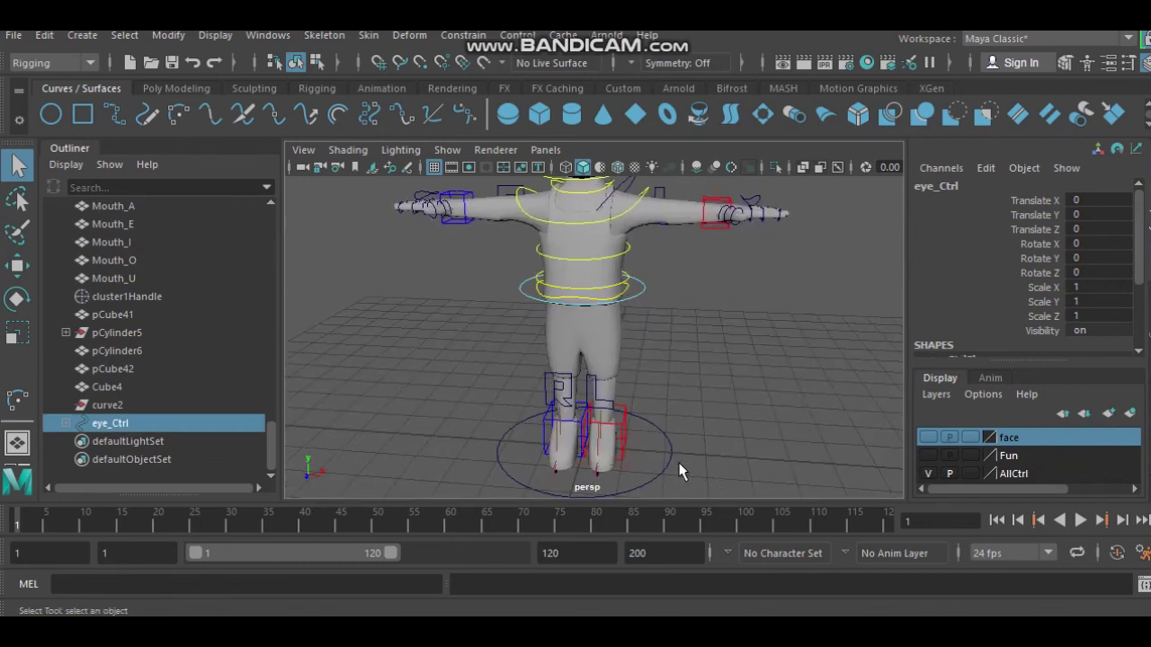
pyautogui.click(669, 465)
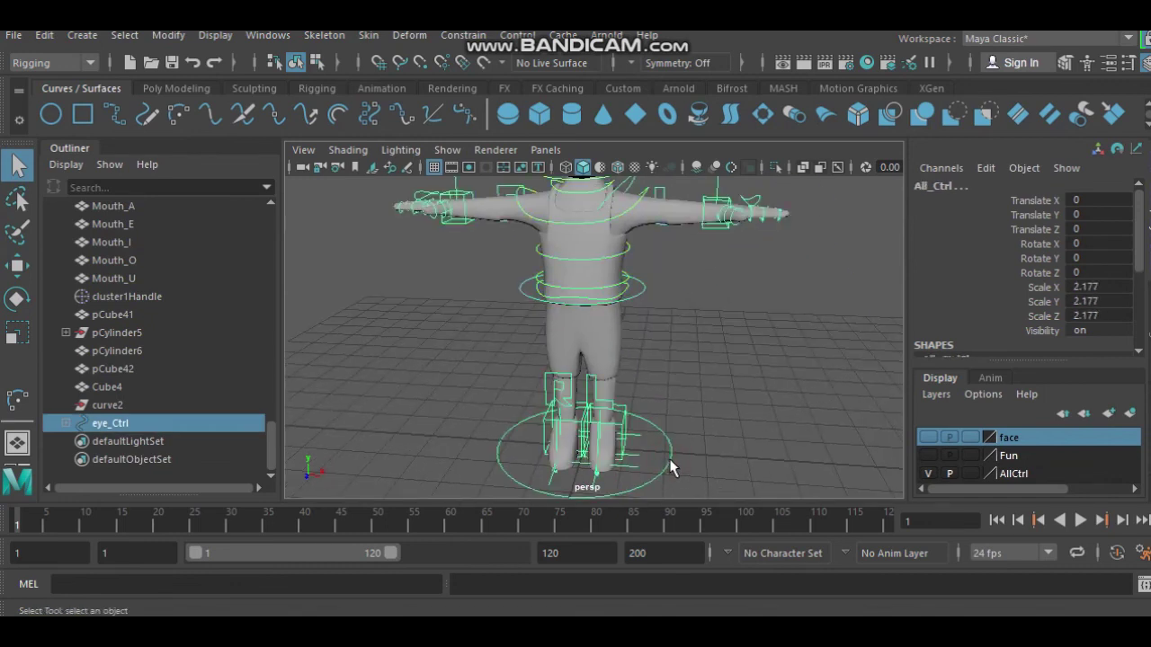
pyautogui.press('p')
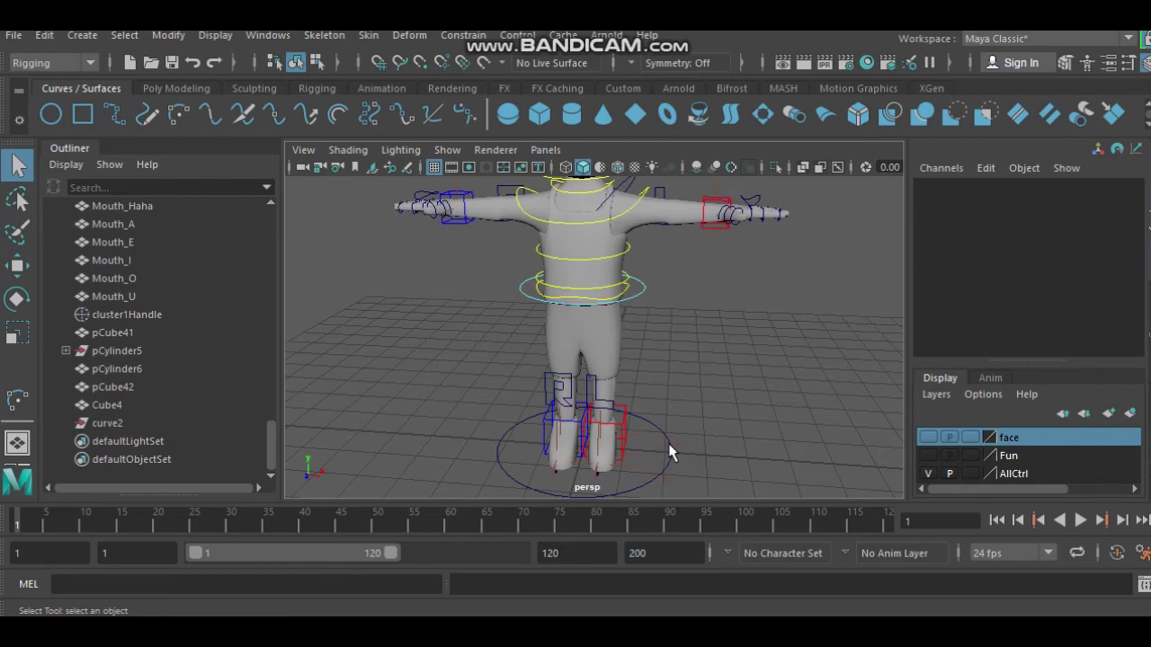
# Test the rig by scaling All_Ctrl, then undo the scale and reselect All_Ctrl
pyautogui.click(671, 456)
pyautogui.scroll(-2, 693, 380)
pyautogui.scroll(-2, 694, 395)
pyautogui.scroll(-2, 691, 406)
pyautogui.scroll(2, 687, 415)
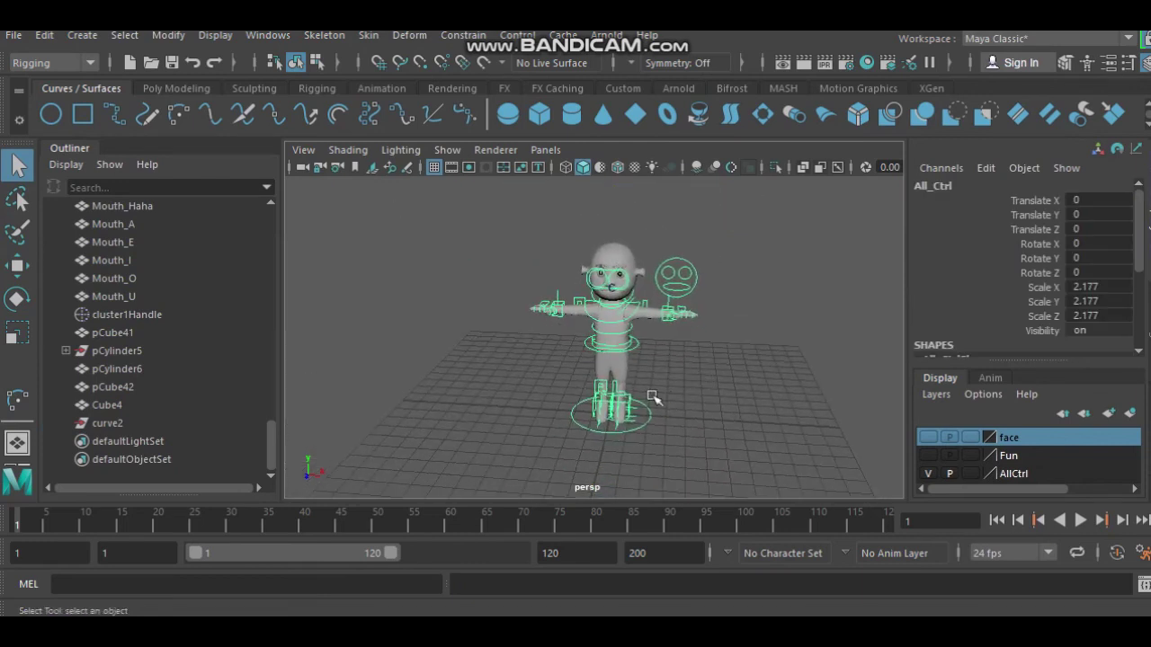
pyautogui.press('r')
pyautogui.moveTo(614, 412); pyautogui.dragTo(659, 399)
pyautogui.hotkey('ctrl', 'z')
pyautogui.hotkey('ctrl', 'z')
pyautogui.hotkey('ctrl', 'z')
pyautogui.click(766, 368)
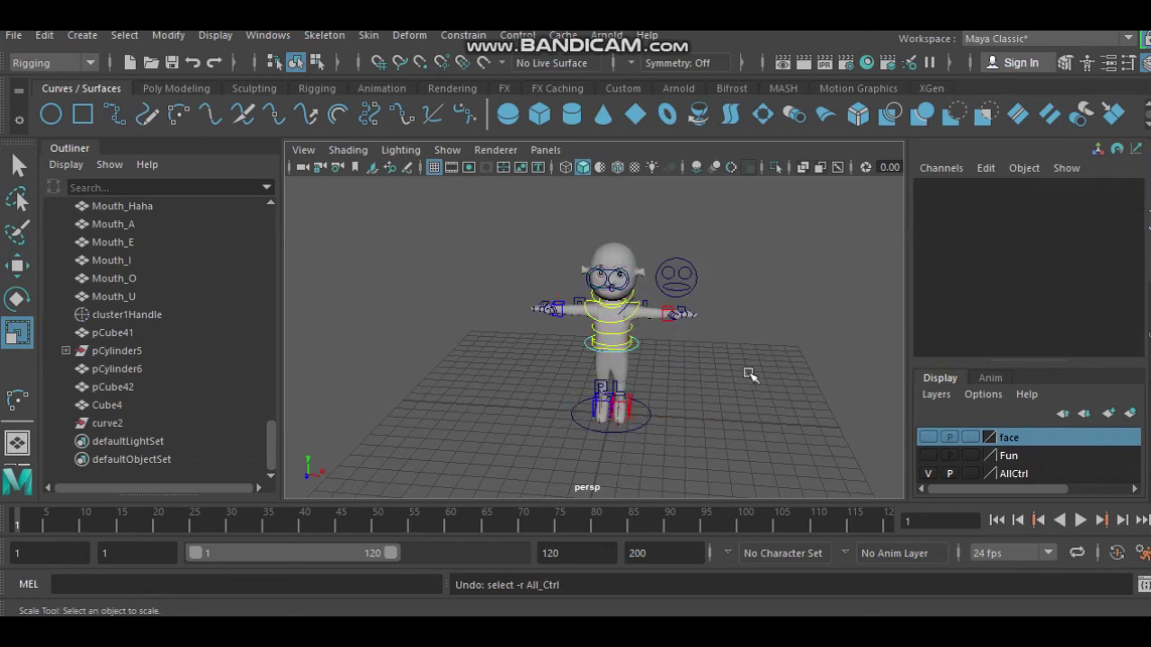
pyautogui.click(651, 427)
pyautogui.click(745, 392)
pyautogui.scroll(3, 654, 403)
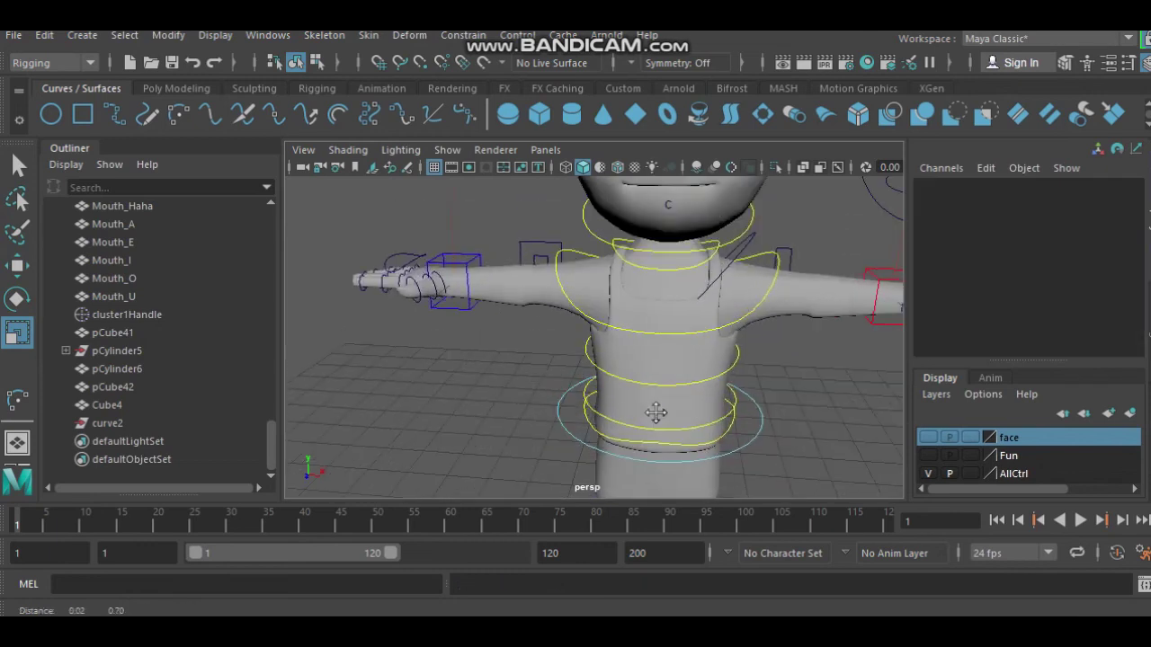
pyautogui.keyDown('alt'); pyautogui.moveTo(654, 404); pyautogui.dragTo(732, 351, button='middle'); pyautogui.keyUp('alt')
pyautogui.scroll(-1, 747, 347)
pyautogui.scroll(2, 656, 288)
pyautogui.scroll(-2, 530, 283)
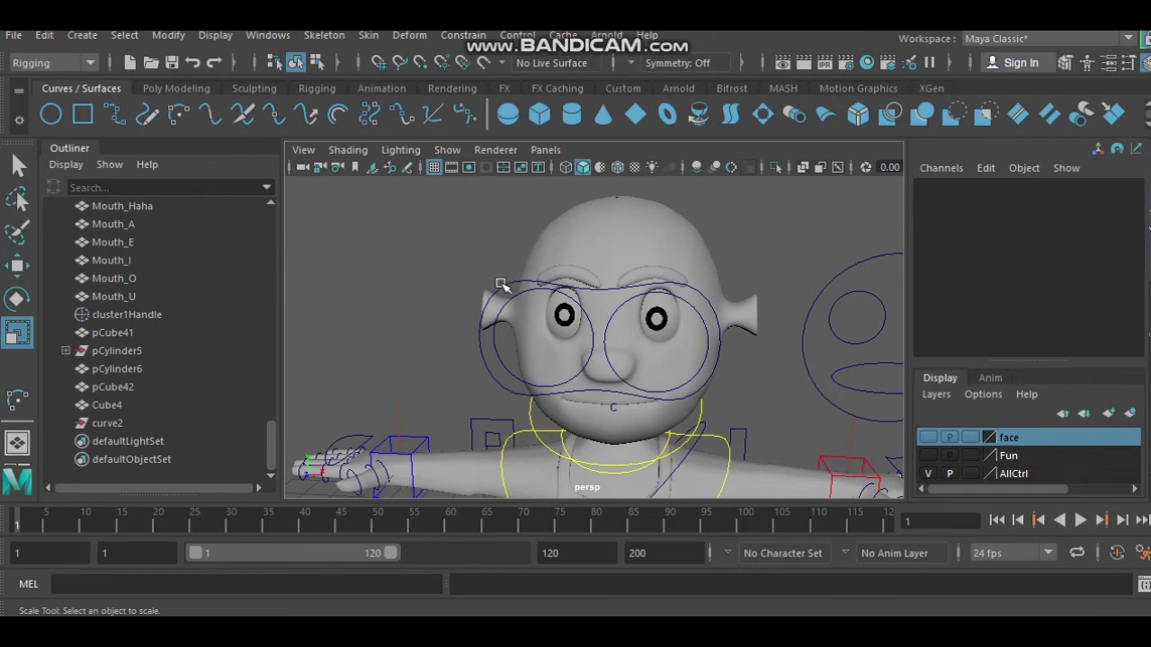
pyautogui.click(501, 285)
pyautogui.press('w')
pyautogui.moveTo(596, 262)
pyautogui.mouseDown()
pyautogui.moveTo(591, 203)
pyautogui.moveTo(588, 298)
pyautogui.moveTo(593, 174)
pyautogui.moveTo(572, 289)
pyautogui.mouseUp()
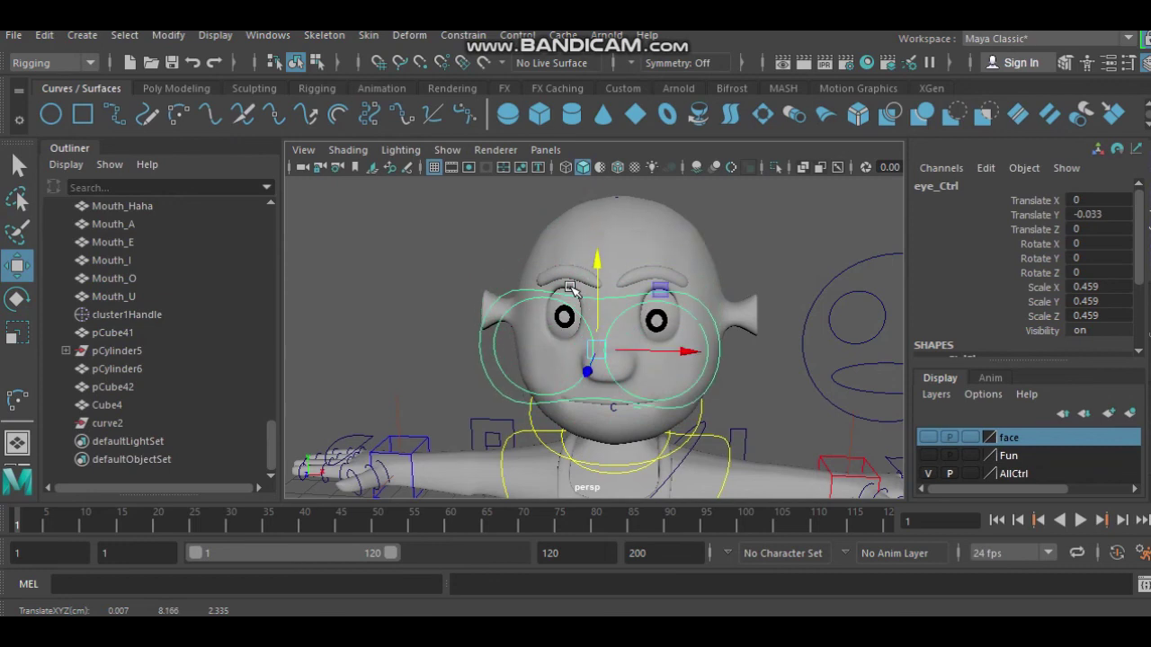
pyautogui.hotkey('ctrl', 'z')
pyautogui.hotkey('ctrl', 'z')
pyautogui.hotkey('ctrl', 'z')
pyautogui.hotkey('shift', 'z')
pyautogui.hotkey('ctrl', 'z')
pyautogui.hotkey('ctrl', 'z')
pyautogui.hotkey('ctrl', 'z')
pyautogui.hotkey('ctrl', 'z')
pyautogui.hotkey('ctrl', 'z')
pyautogui.hotkey('ctrl', 'z')
pyautogui.hotkey('ctrl', 'z')
pyautogui.press('q')
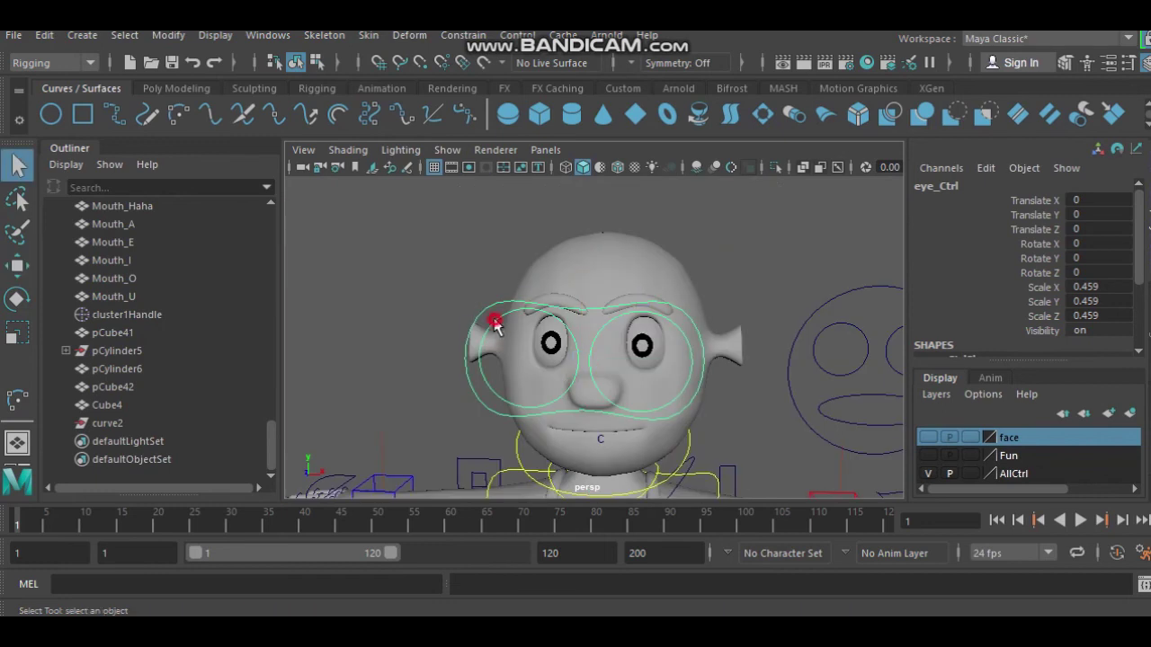
pyautogui.click(494, 324)
pyautogui.press('w')
pyautogui.moveTo(530, 379)
pyautogui.mouseDown()
pyautogui.moveTo(543, 241)
pyautogui.moveTo(524, 358)
pyautogui.moveTo(525, 255)
pyautogui.moveTo(538, 384)
pyautogui.moveTo(488, 350)
pyautogui.mouseUp()
pyautogui.hotkey('ctrl', 'z')
pyautogui.press('q')
pyautogui.click(607, 333)
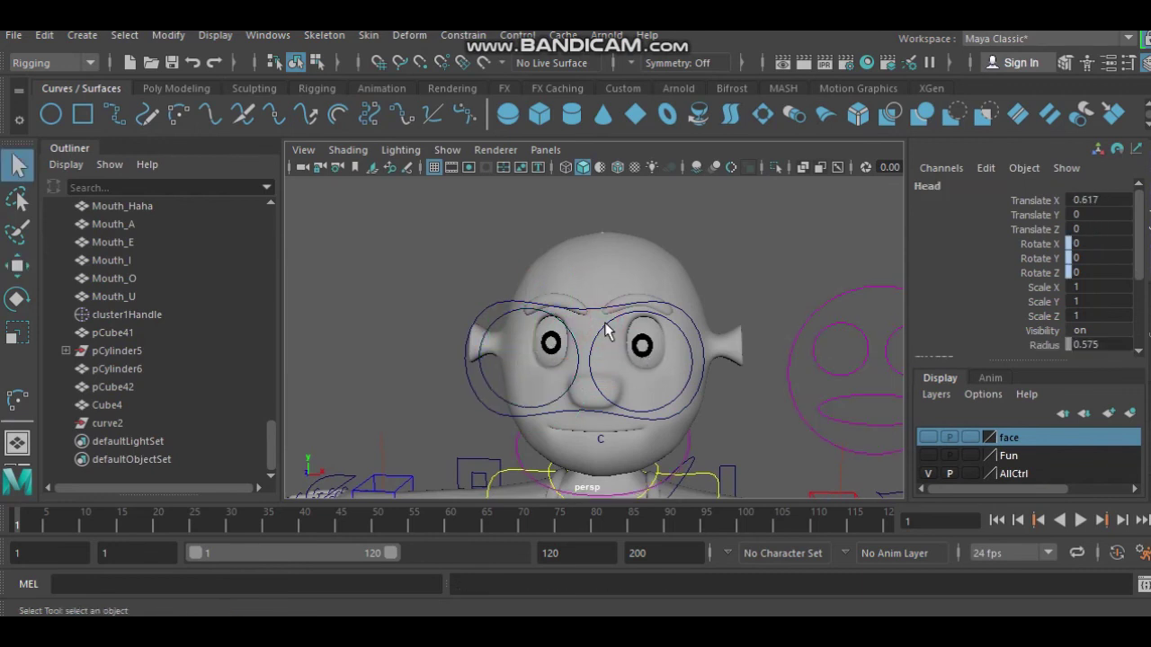
pyautogui.click(597, 332)
pyautogui.press('w')
pyautogui.moveTo(642, 358)
pyautogui.mouseDown()
pyautogui.moveTo(629, 352)
pyautogui.moveTo(655, 360)
pyautogui.moveTo(633, 337)
pyautogui.moveTo(649, 350)
pyautogui.mouseUp()
pyautogui.press('q')
pyautogui.click(737, 243)
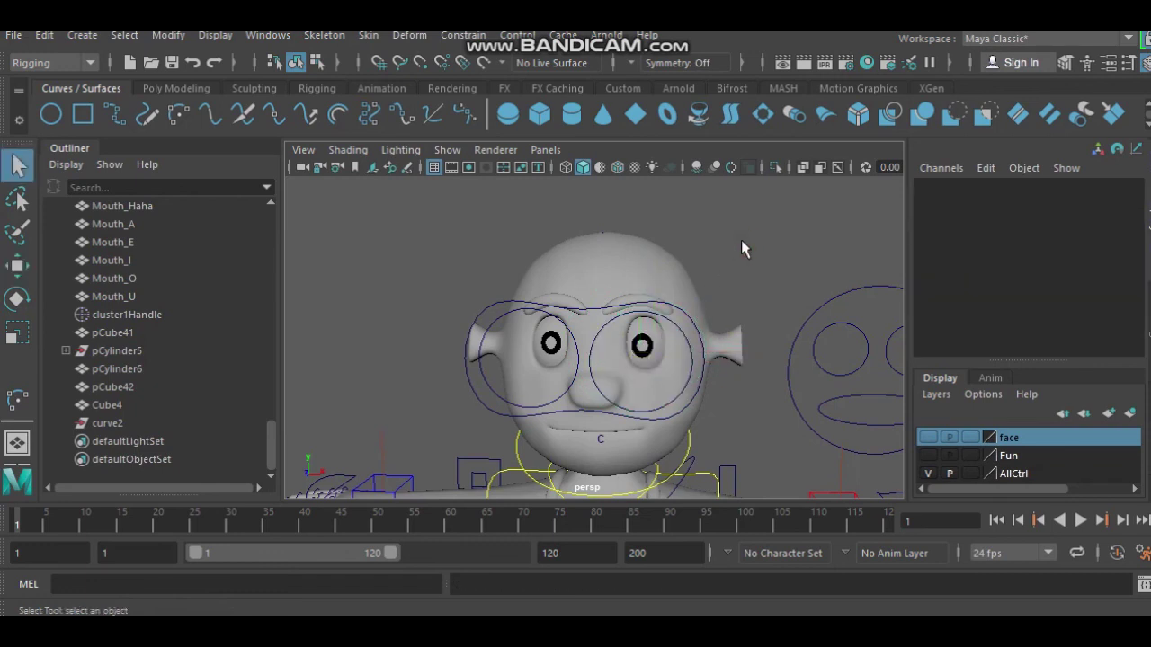
pyautogui.scroll(-5, 741, 239)
pyautogui.keyDown('alt'); pyautogui.moveTo(791, 364); pyautogui.dragTo(674, 342); pyautogui.keyUp('alt')
pyautogui.scroll(-3, 772, 365)
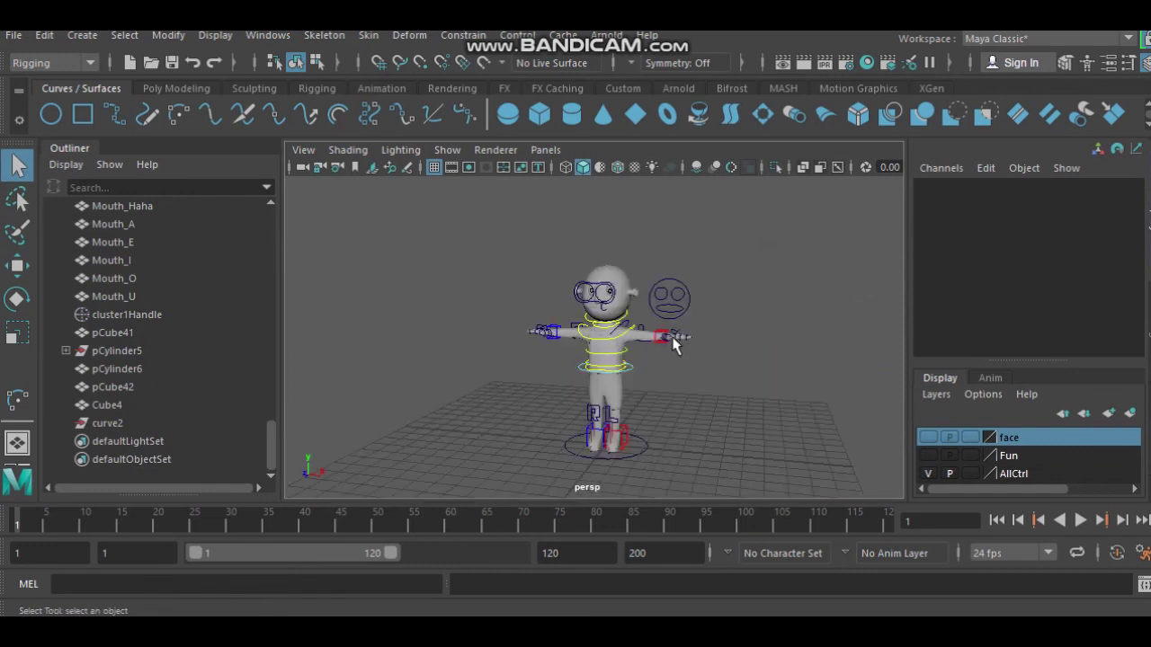